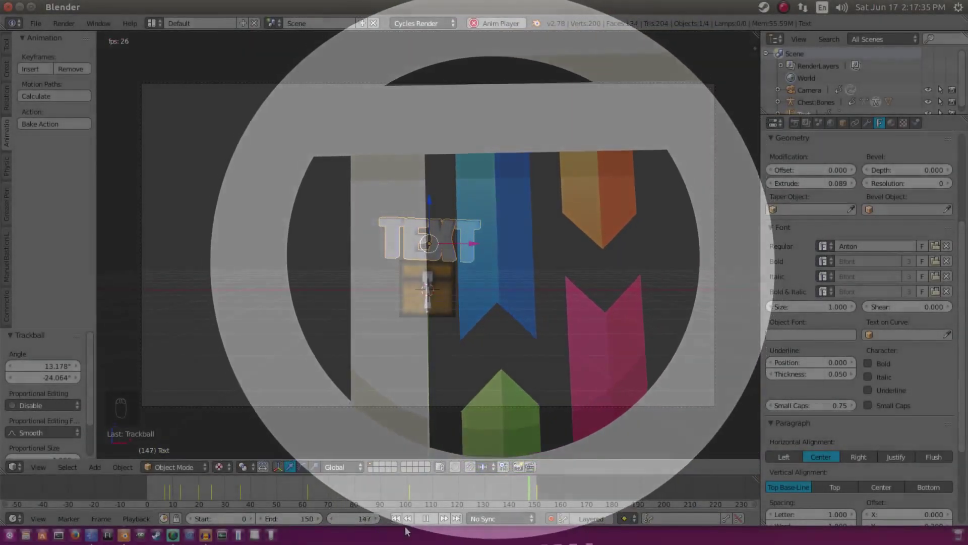
Nudge the text object slightly at frame 52 and again at frame 82 to auto-key its position.
left_click(282, 484)
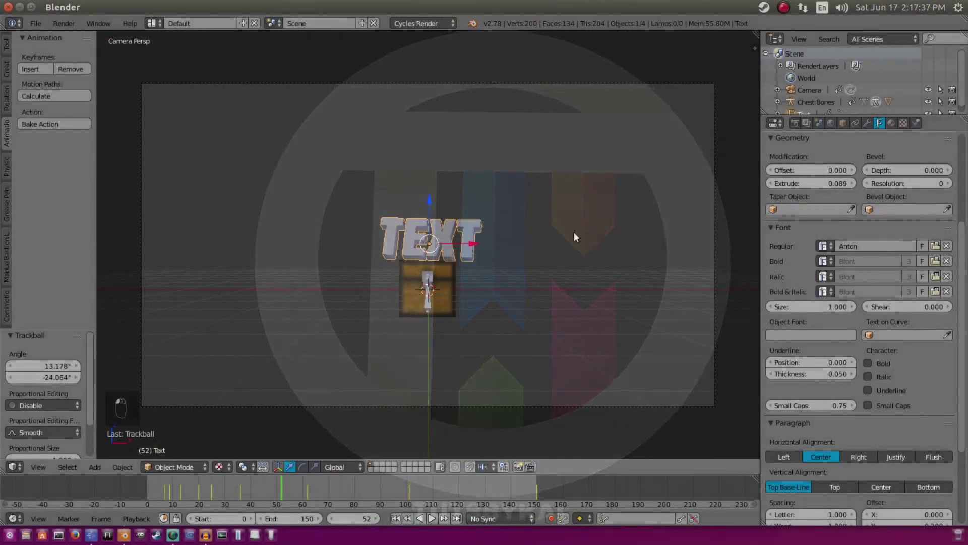
key("g")
left_click(628, 244)
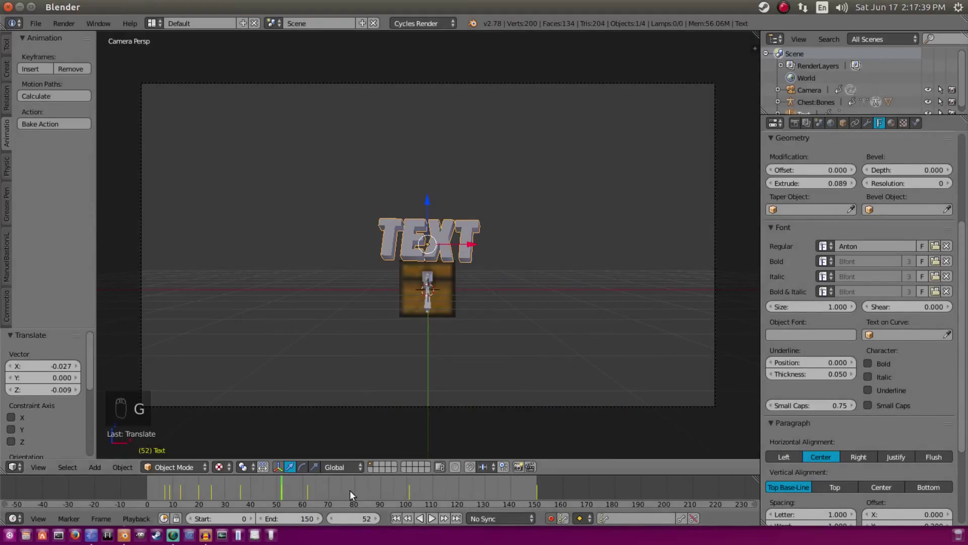
left_click(360, 489)
key("g")
left_click(565, 276)
Move the text object by about -0.062 in X and -0.053 in Z at frame 121, and preview the animation.
left_click(461, 491)
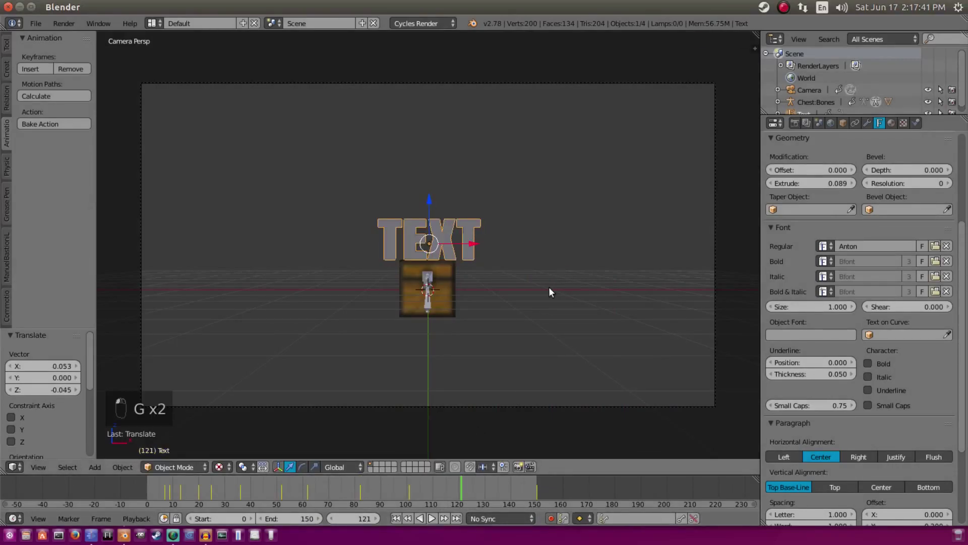
key("g")
left_click(541, 292)
left_click(432, 518)
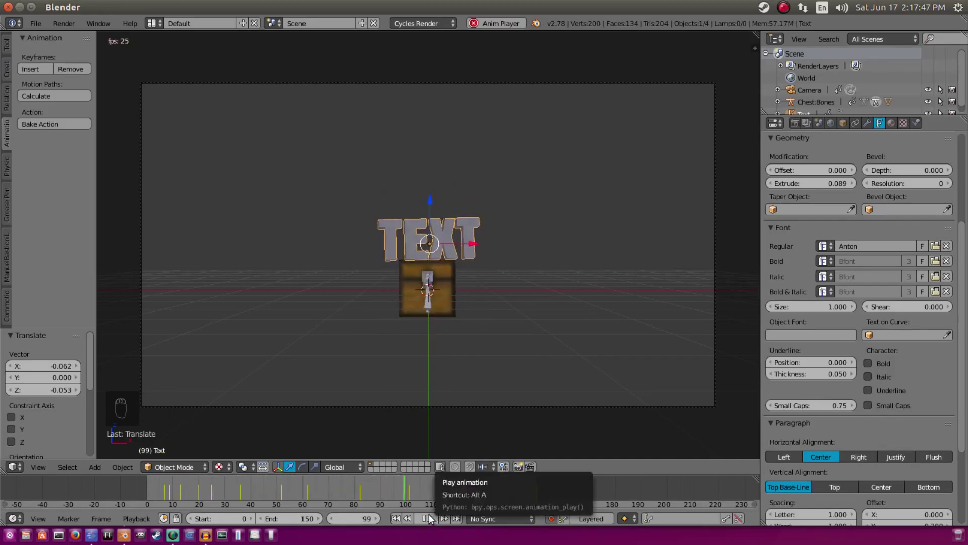
left_click(428, 518)
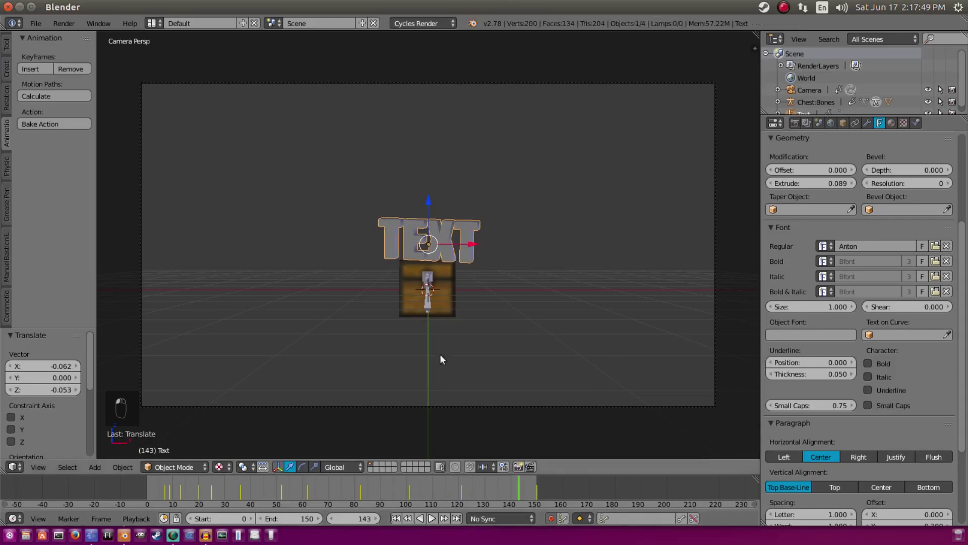
Select the chest and trackball-rotate it by about -2.9° and 14.3° at frame 5 to auto-key its rotation.
right_click(447, 297)
left_click_drag(183, 501, 159, 489)
key("r")
key("r")
left_click(528, 323)
Rotate the chest freely at frame 27 to auto-key its rotation, and advance the timeline to frame 51.
left_click(216, 486)
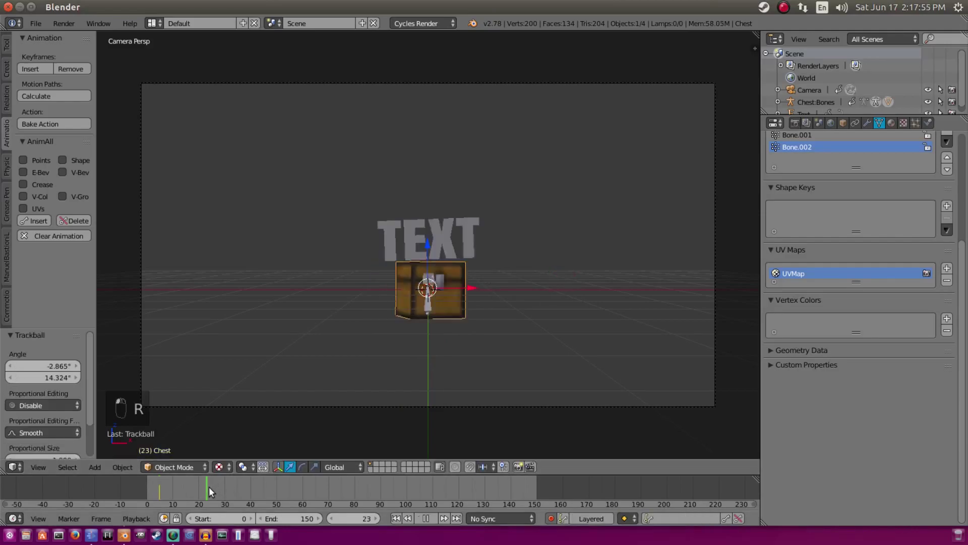
key("r")
left_click(640, 318)
left_click(277, 486)
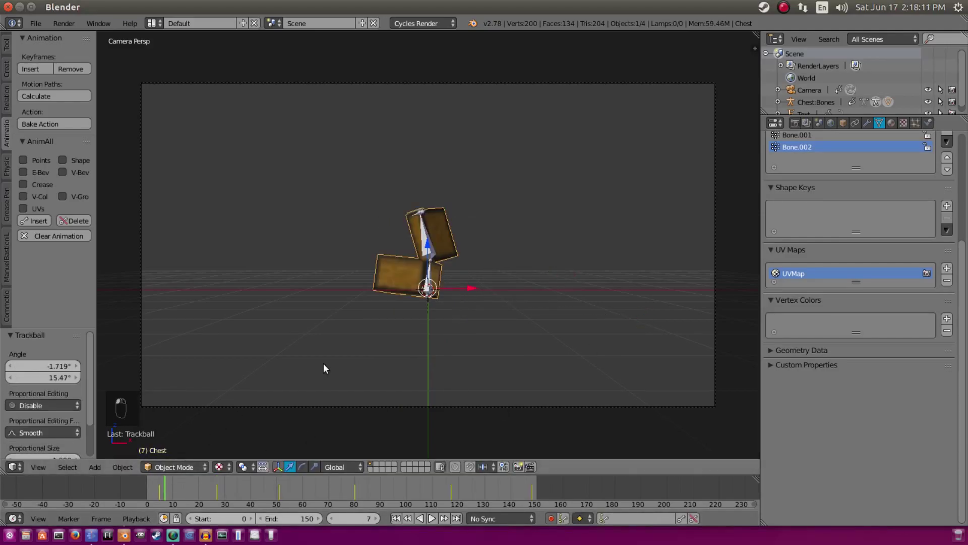
Step back and forth through the frames around frame 5 to examine how the chest starts its jump.
key("Left")
key("Left")
key("Left")
key("Left")
key("Right")
key("Right")
key("Right")
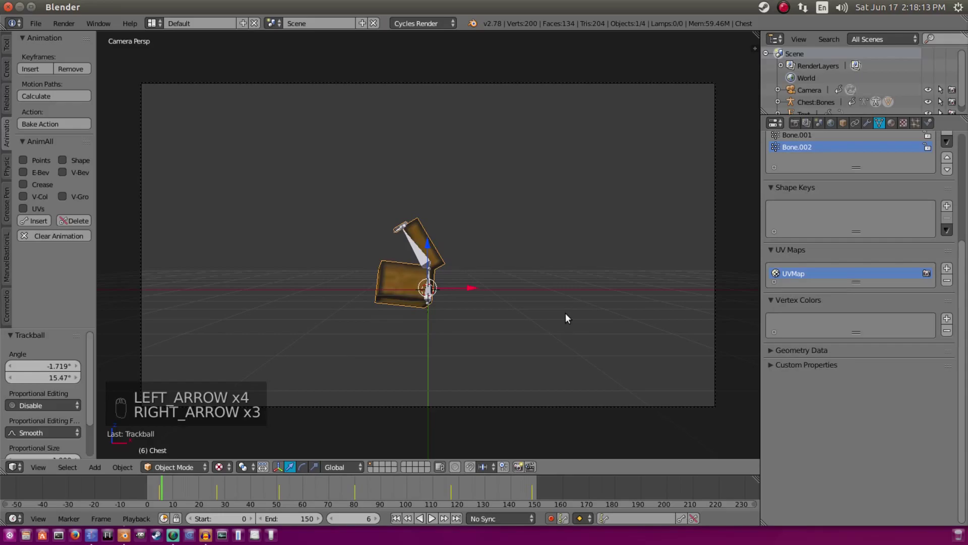
key("Left")
key("Left")
key("Left")
key("Left")
key("Right")
key("Right")
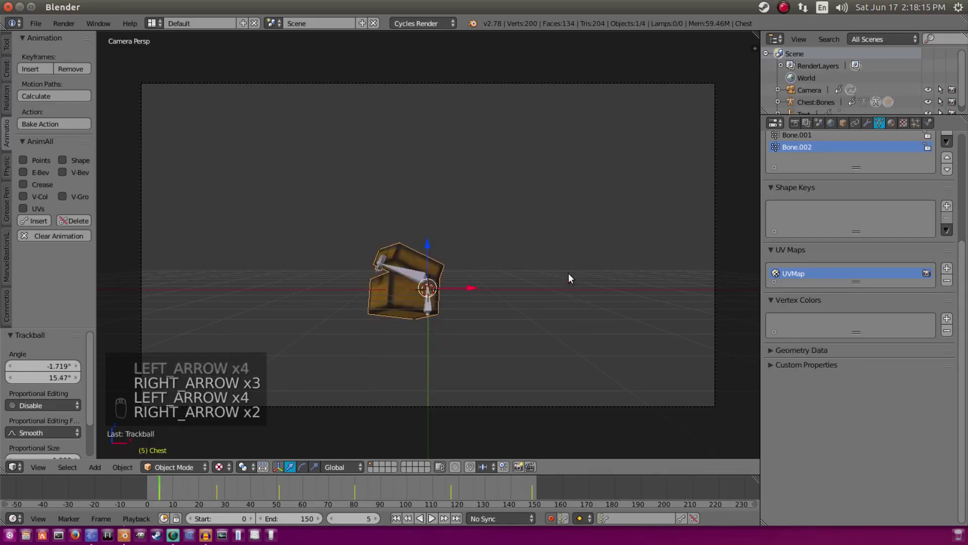
key("Right")
key("Left")
key("Left")
key("Left")
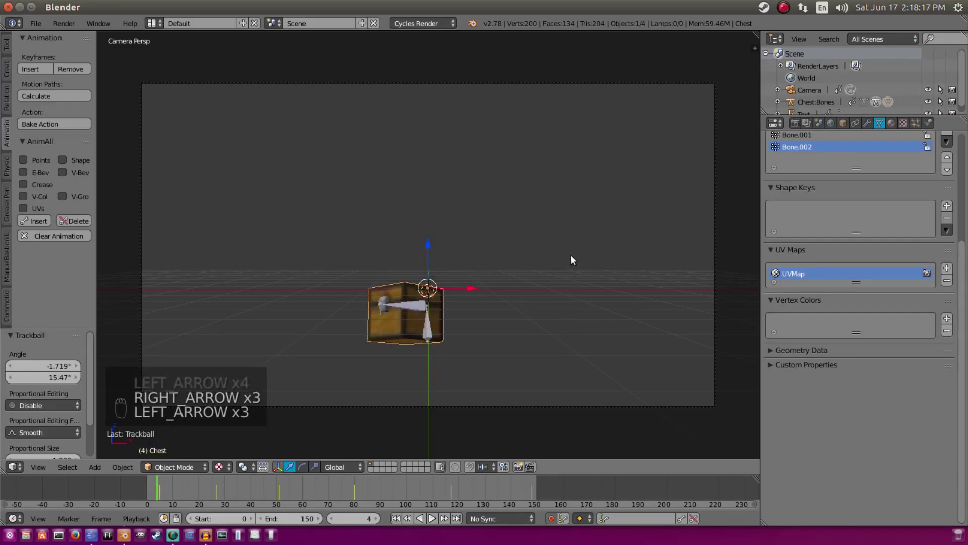
Insert a scaling keyframe for the chest at frame 5.
key("Right")
key("i")
key("i")
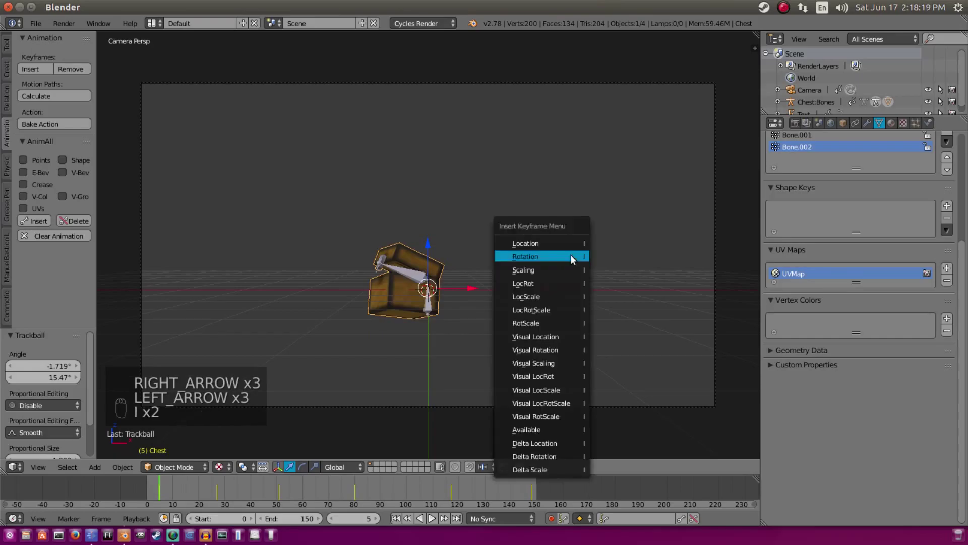
key("i")
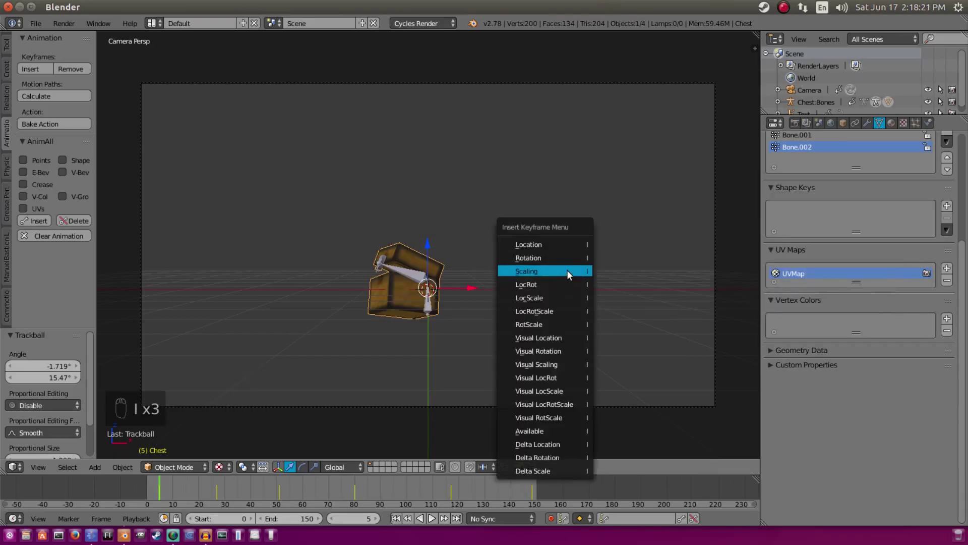
left_click(567, 271)
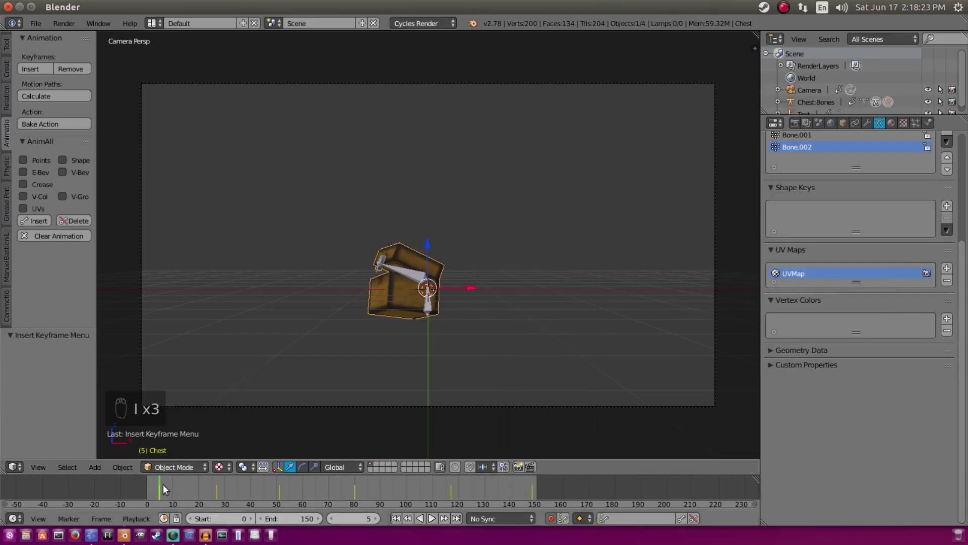
Advance the timeline to frame 15 and insert a scaling keyframe for the chest.
scroll(162, 485, "up", 5)
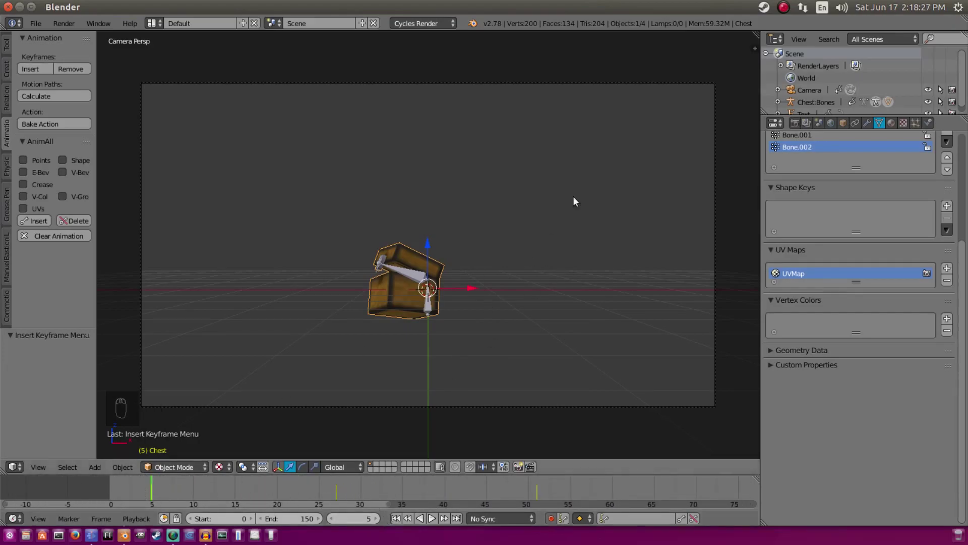
key("Right")
key("Right")
key("Right")
key("Right")
key("Right")
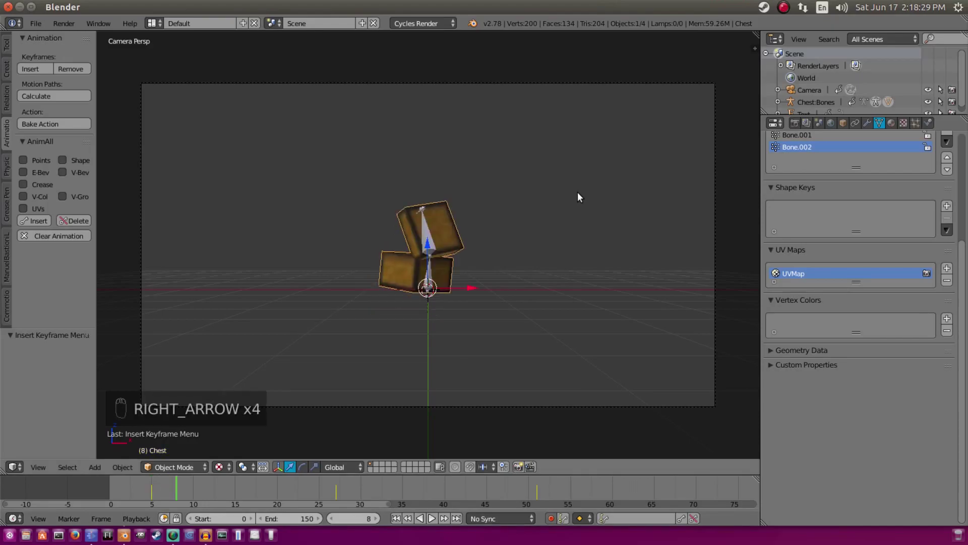
key("Right")
key("Right")
key("Right")
key("Right")
key("Right")
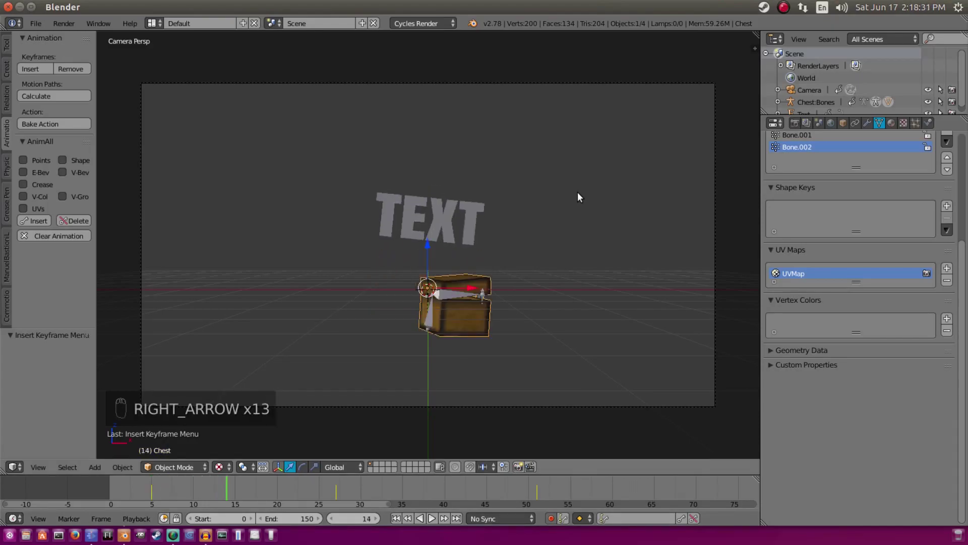
key("i")
left_click(577, 195)
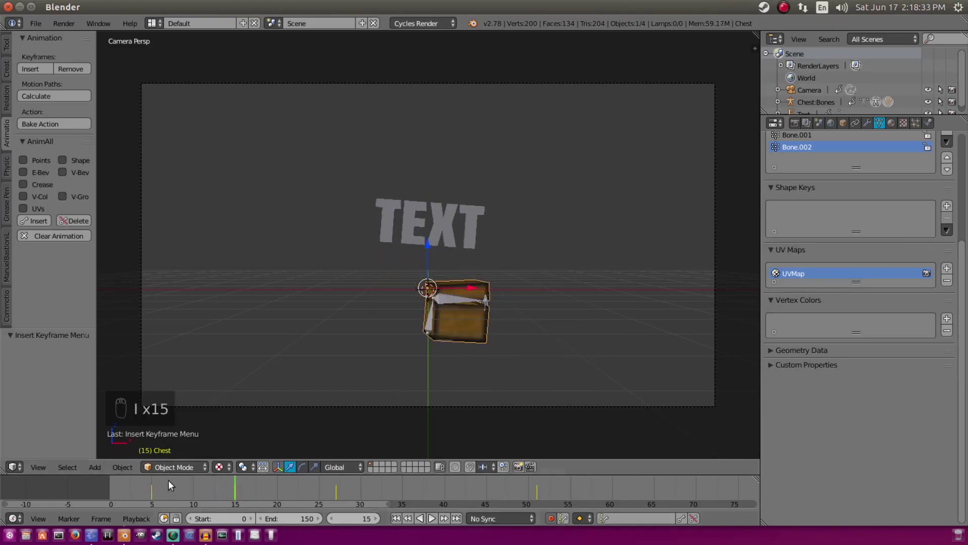
At frame 10, stretch the chest along the Z axis by about 1.314 and insert a scaling keyframe.
left_click(193, 483)
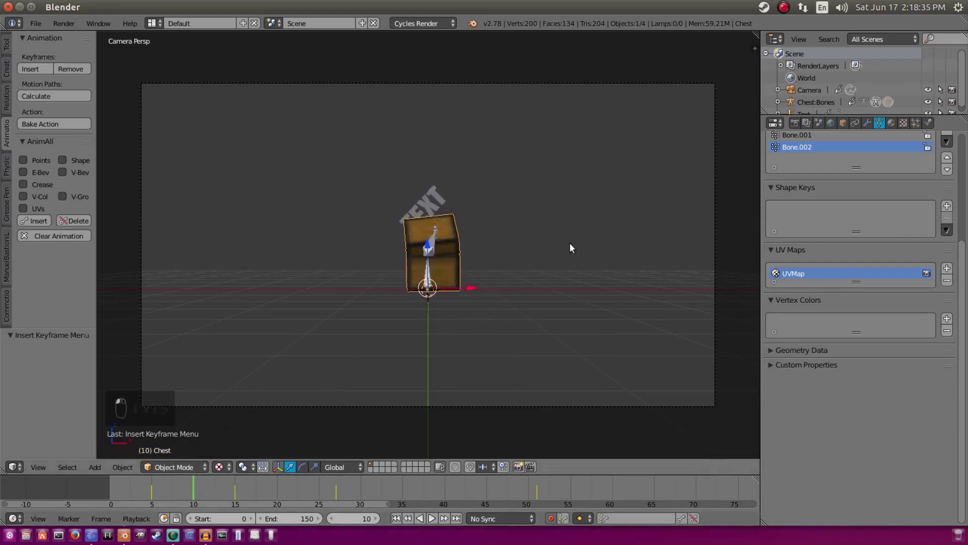
key("s")
key("z")
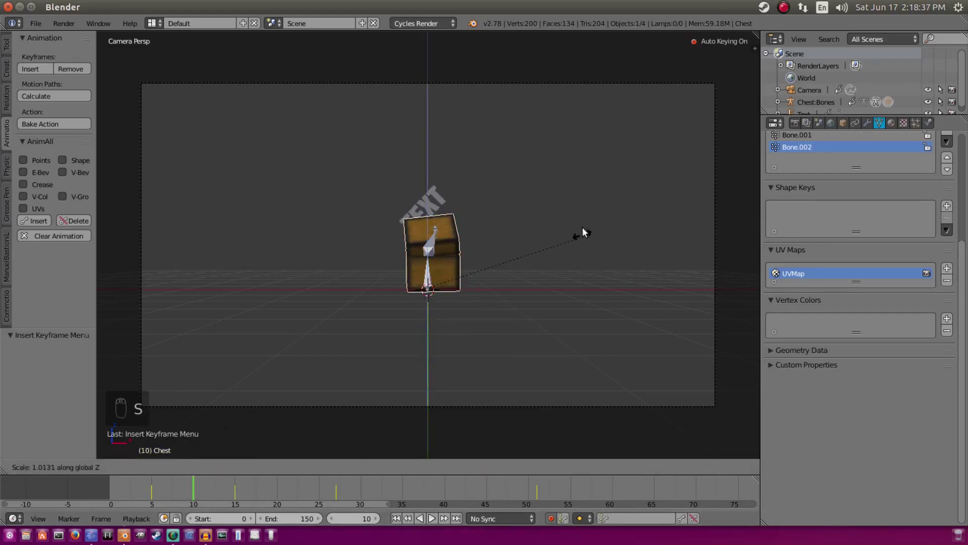
left_click(590, 153)
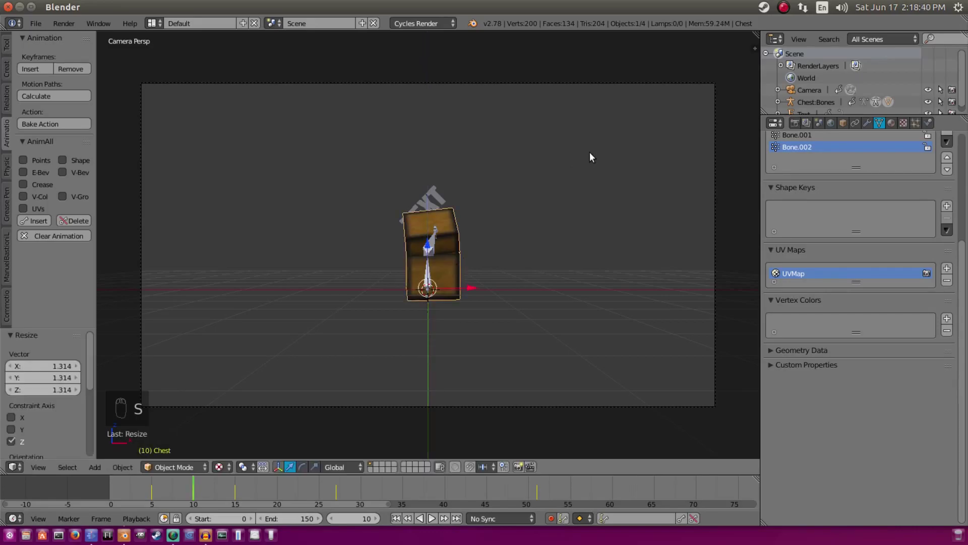
key("i")
left_click(589, 152)
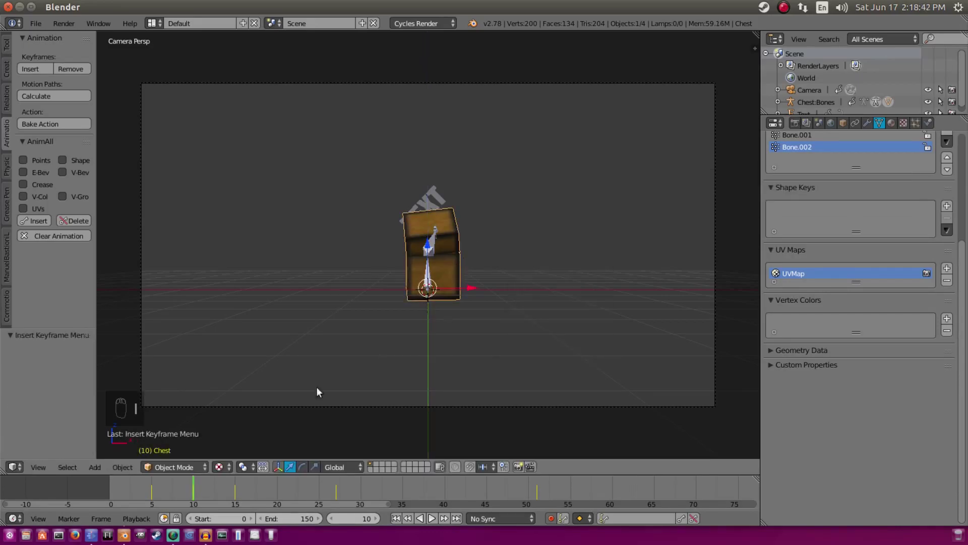
Play the animation from the start to check the chest's stretch during the jump.
left_click(395, 518)
left_click(432, 518)
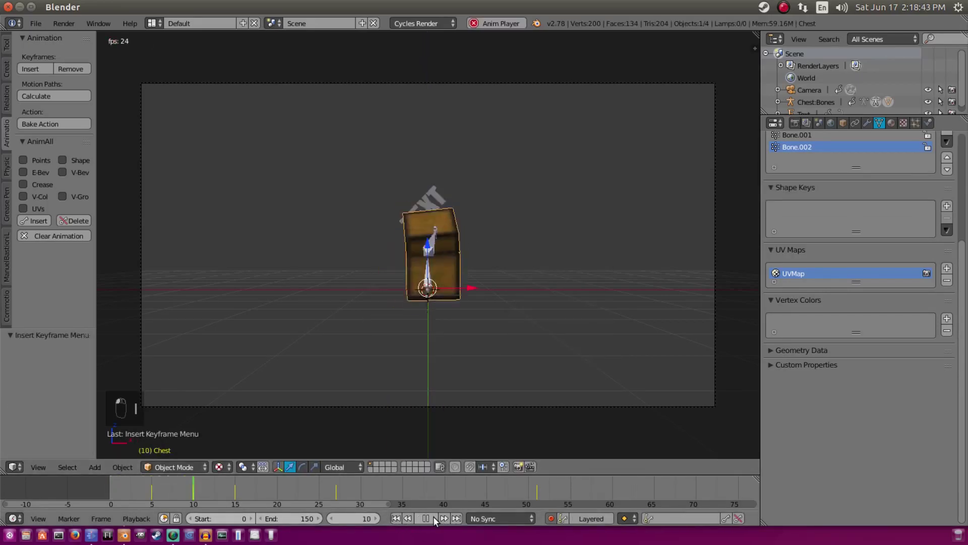
left_click(397, 518)
At frame 10, stretch the chest along Z by a further 1.162 or so and update its scaling keyframe.
left_click_drag(177, 486, 194, 488)
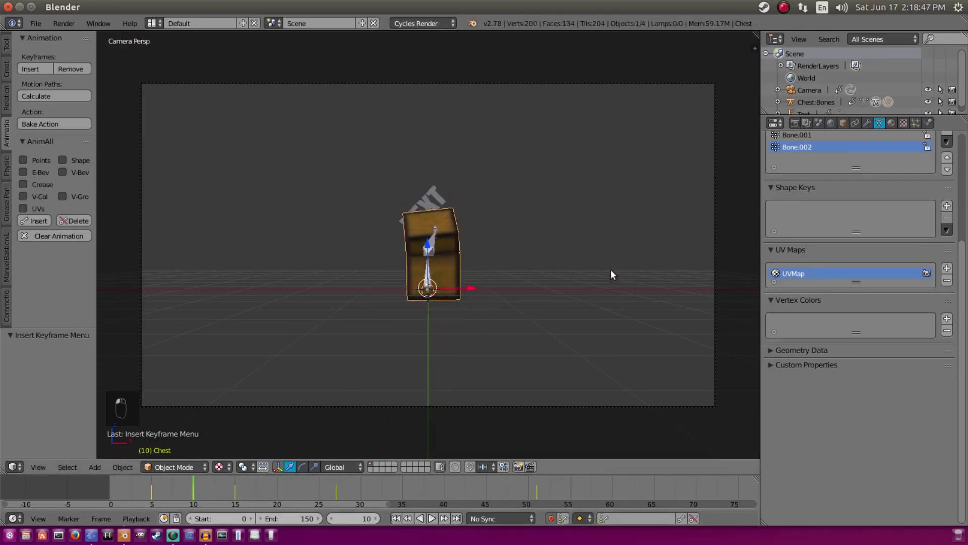
key("s")
key("z")
left_click(607, 181)
key("i")
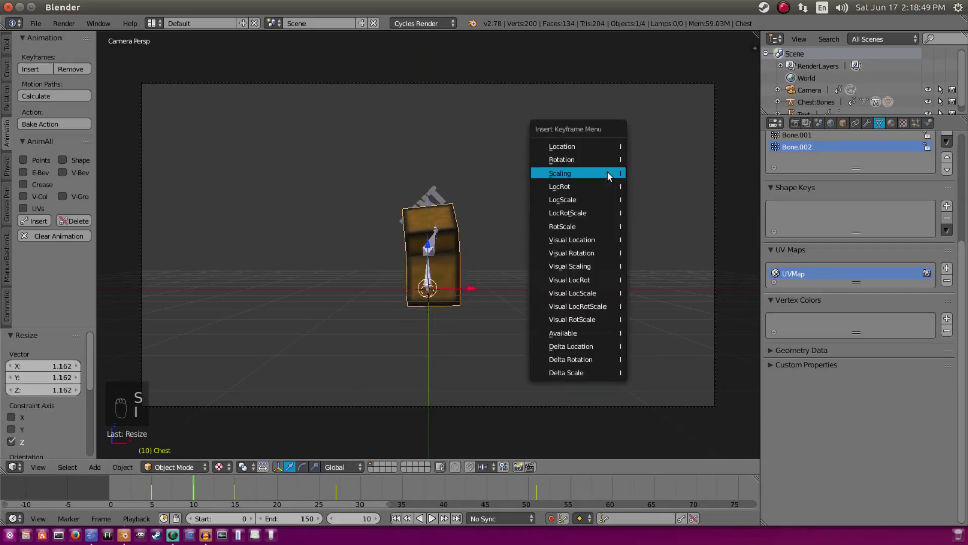
left_click(607, 173)
Play the animation from the start and scrub through the frames up to frame 15 to review the stretch.
left_click(395, 518)
left_click(433, 518)
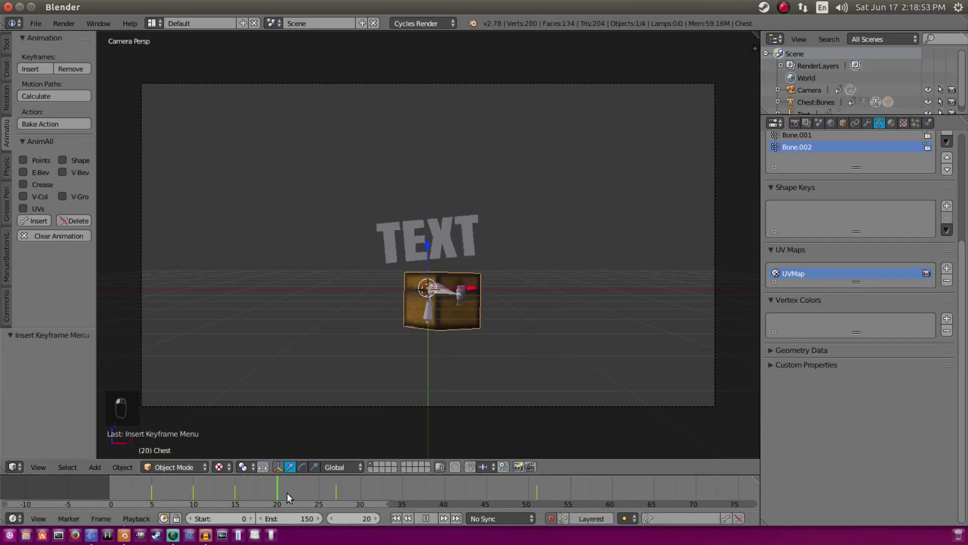
left_click(200, 482)
left_click_drag(199, 481, 235, 488)
Step forward to frame 23 and insert a scaling keyframe for the chest.
key("Right")
key("Right")
key("Right")
key("Right")
key("Right")
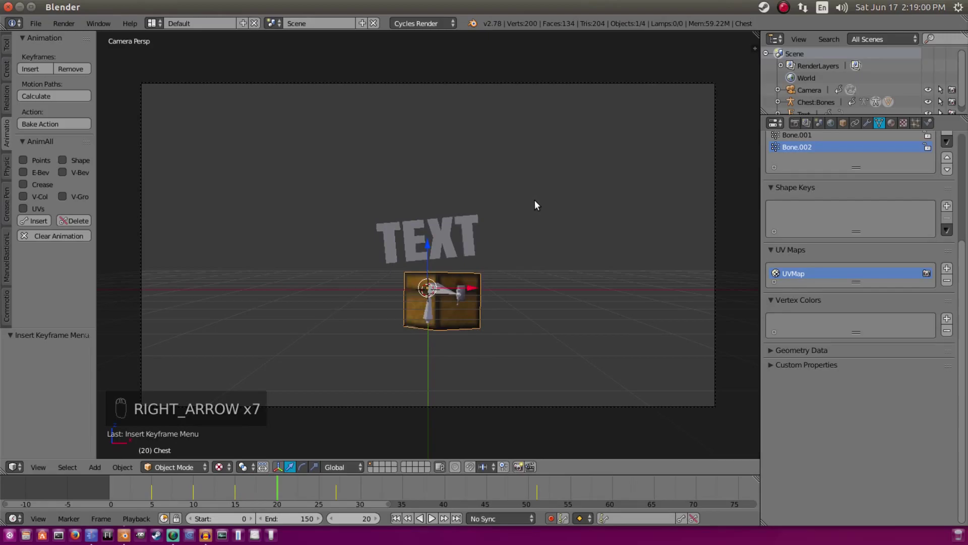
key("Right")
key("Right")
key("Right")
key("Right")
key("Left")
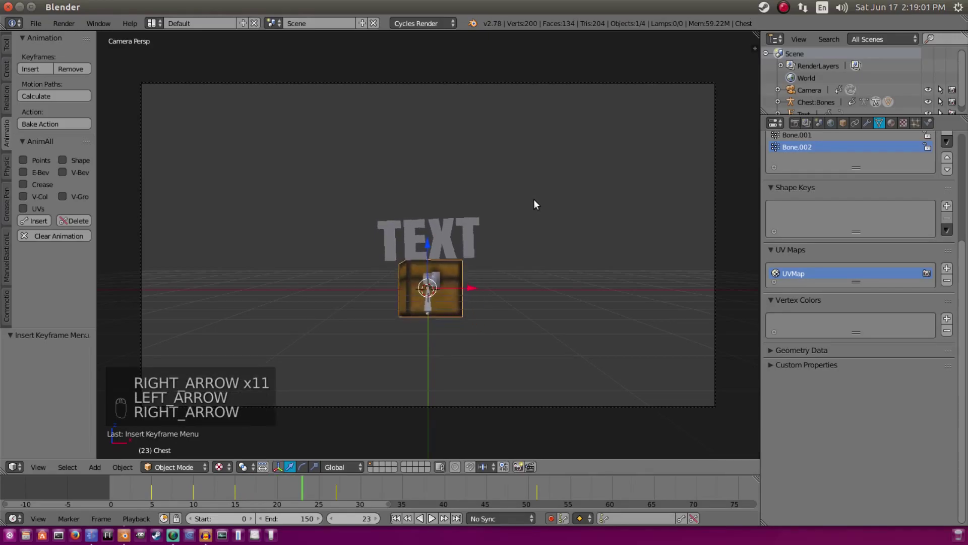
key("i")
key("i")
left_click(533, 200)
At frame 18, squash the chest along the Z axis to about 0.72 and insert a scaling keyframe.
key("Left")
key("Left")
key("Left")
key("Left")
key("Left")
key("Left")
key("Left")
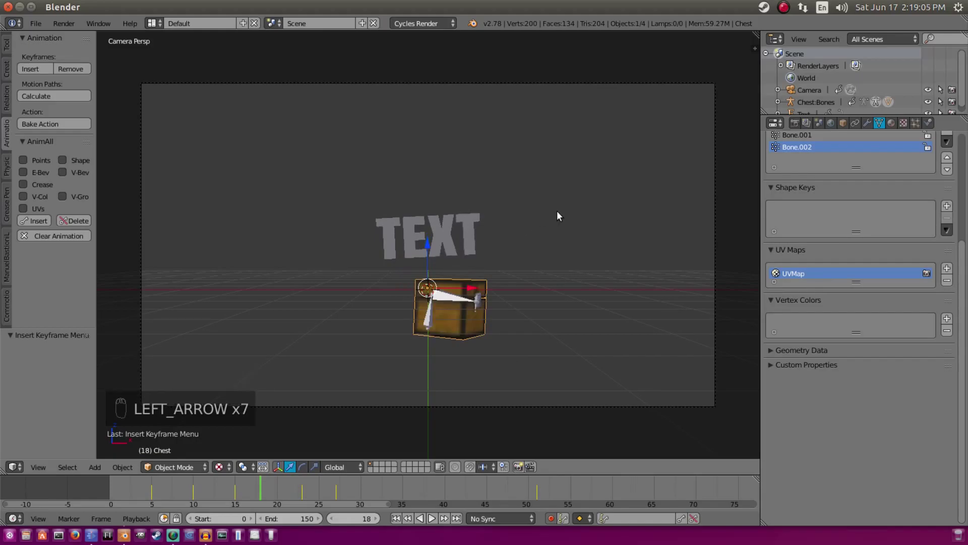
key("s")
key("z")
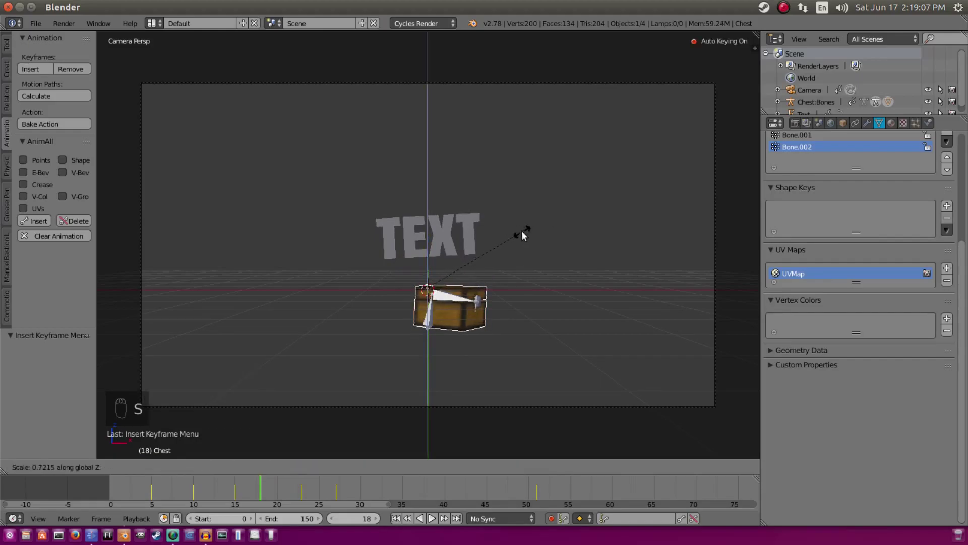
left_click(522, 232)
key("i")
left_click(523, 233)
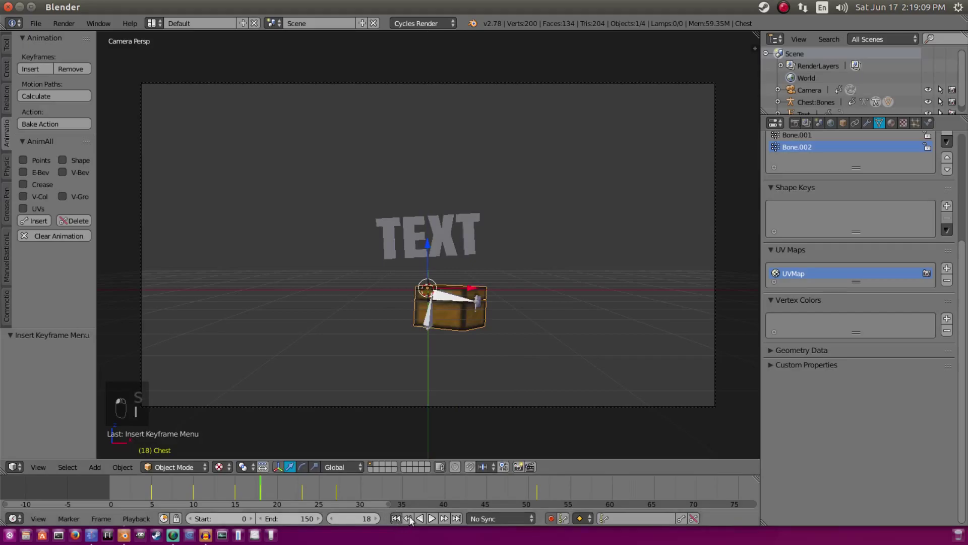
Play the animation and step through frames 22 to 28 to examine the chest's motion after the squash.
left_click(409, 518)
left_click(432, 518)
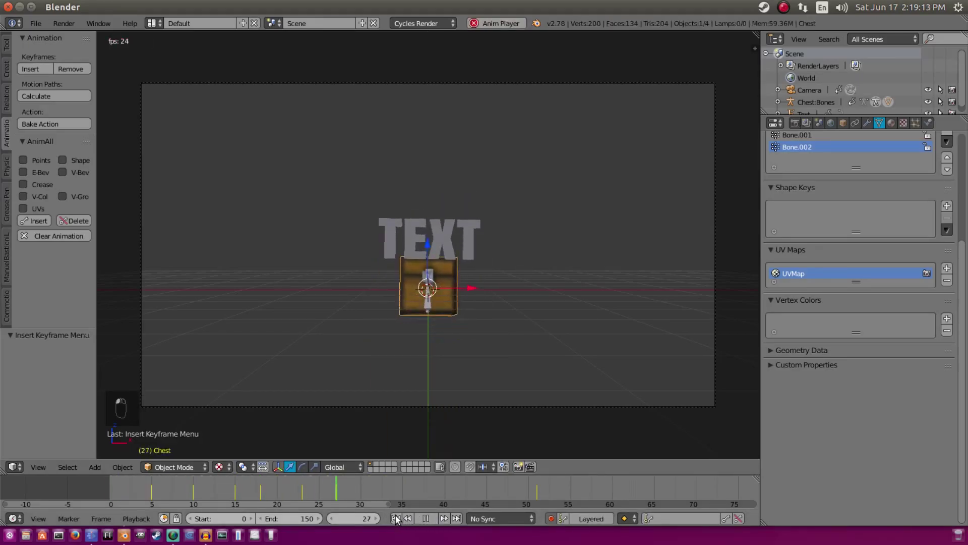
left_click(425, 518)
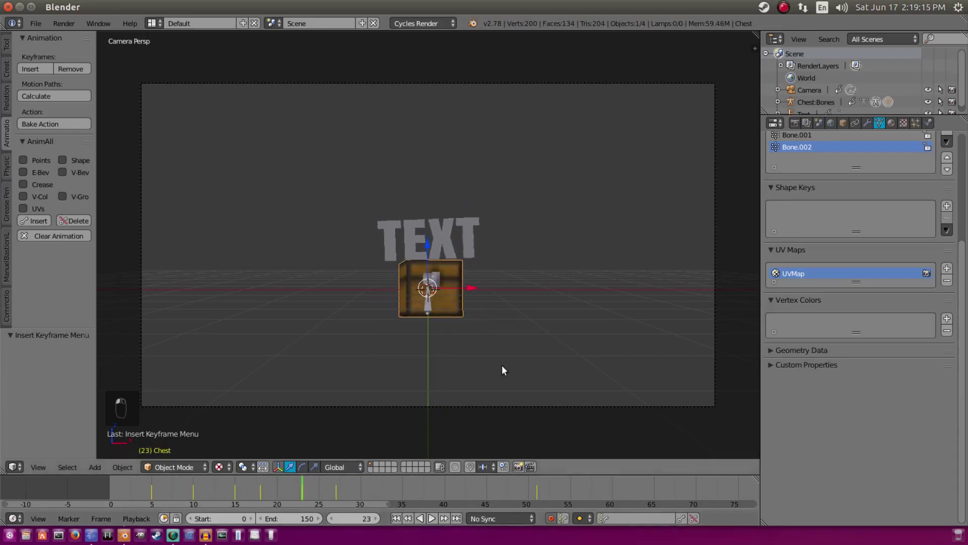
key("Right")
key("Right")
key("Right")
key("Right")
key("Right")
key("Right")
key("Left")
key("Left")
key("Left")
key("Left")
key("Left")
key("Left")
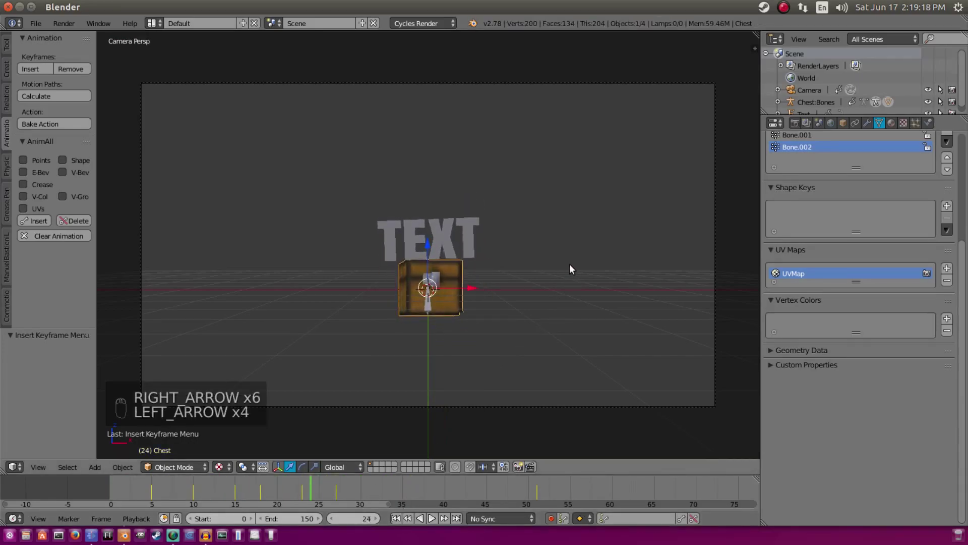
Step to frame 27 and insert a scaling keyframe for the chest.
key("Right")
key("Right")
key("Right")
key("Right")
key("Right")
key("Right")
key("Left")
key("i")
key("i")
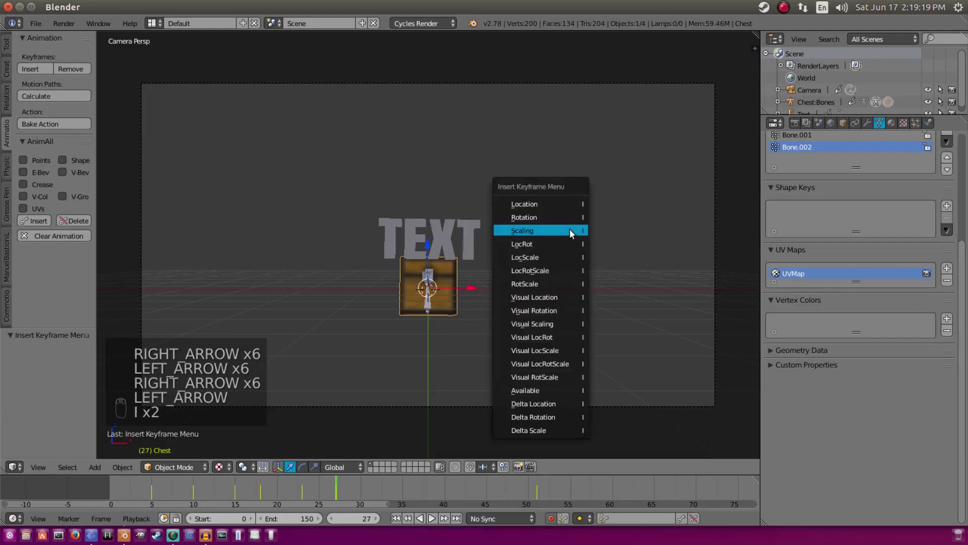
left_click(570, 230)
At frame 23, stretch the chest slightly along the Z axis and insert a scaling keyframe.
key("Left")
key("Left")
key("Left")
key("Left")
key("Left")
key("Left")
key("s")
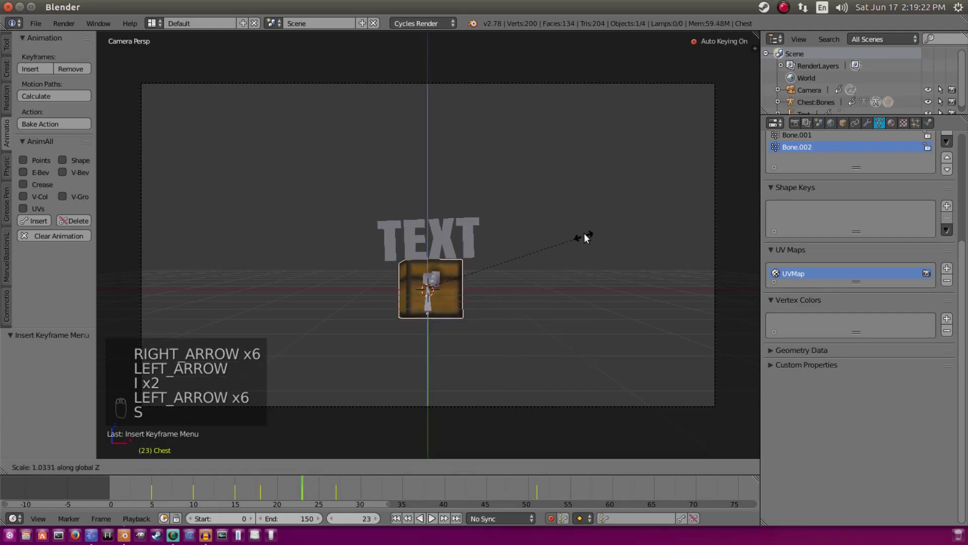
left_click(590, 217)
key("i")
left_click(590, 219)
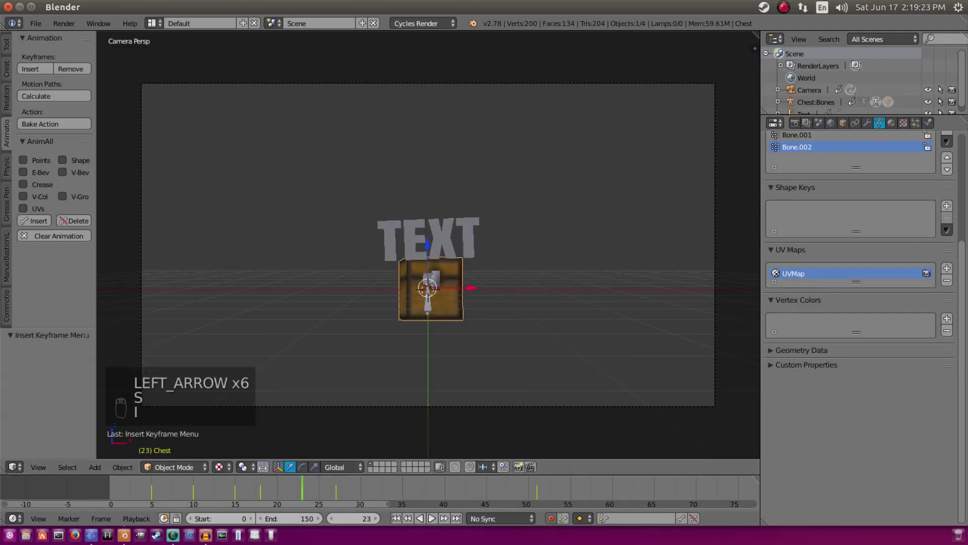
Play the animation from the start to review the chest's squash and stretch.
left_click(397, 519)
left_click(433, 519)
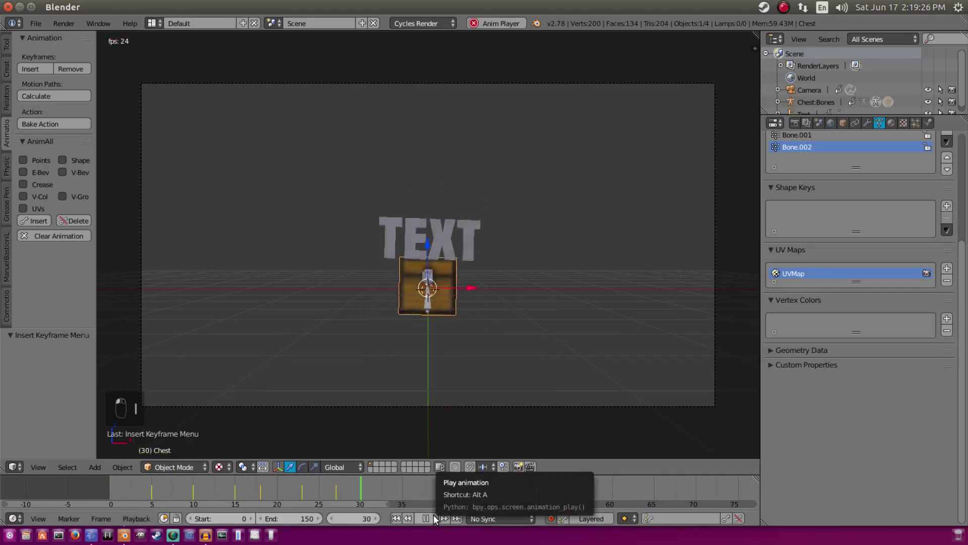
scroll(499, 325, "down", 2)
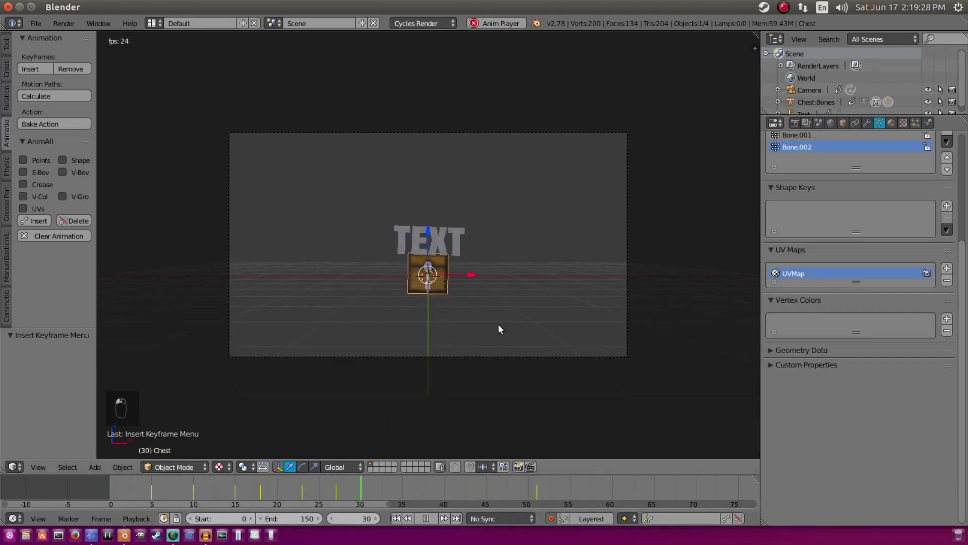
Select the camera and remove its keyframes at frame 22.
right_click(485, 356)
left_click(397, 519)
left_click(426, 518)
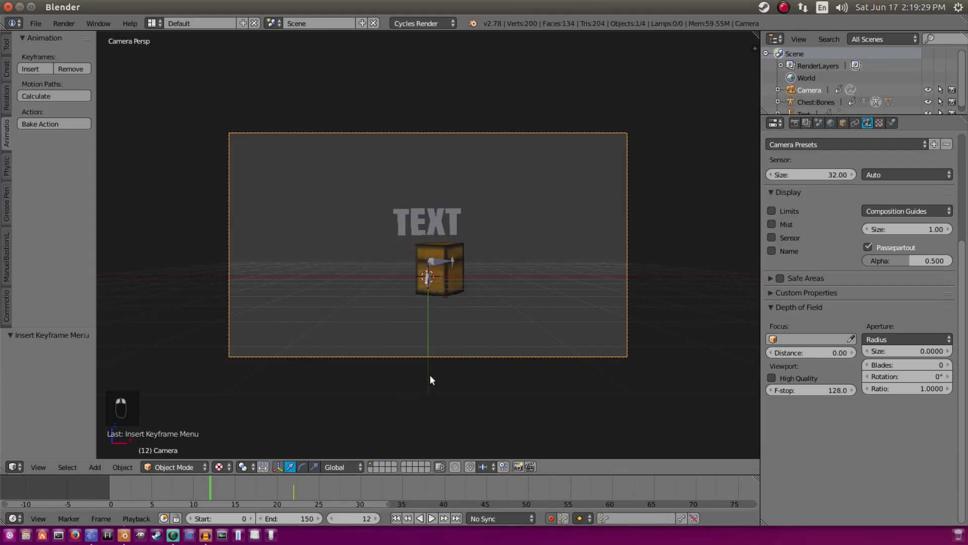
left_click(107, 503)
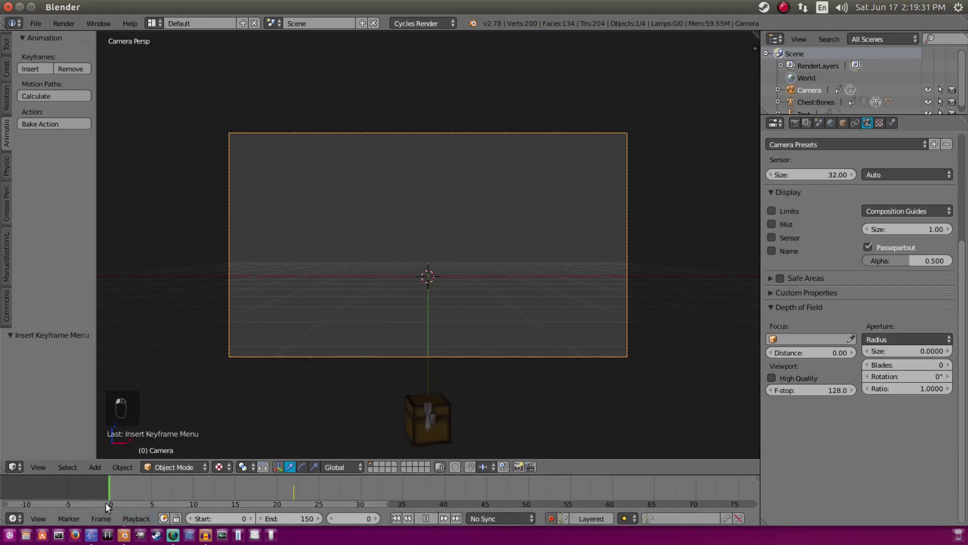
left_click(290, 487)
left_click(80, 68)
At frame 0, add a Bezier circle at the scene's centre and scale it up by about 8.95.
middle_click_drag(365, 490, 277, 486, "ctrl")
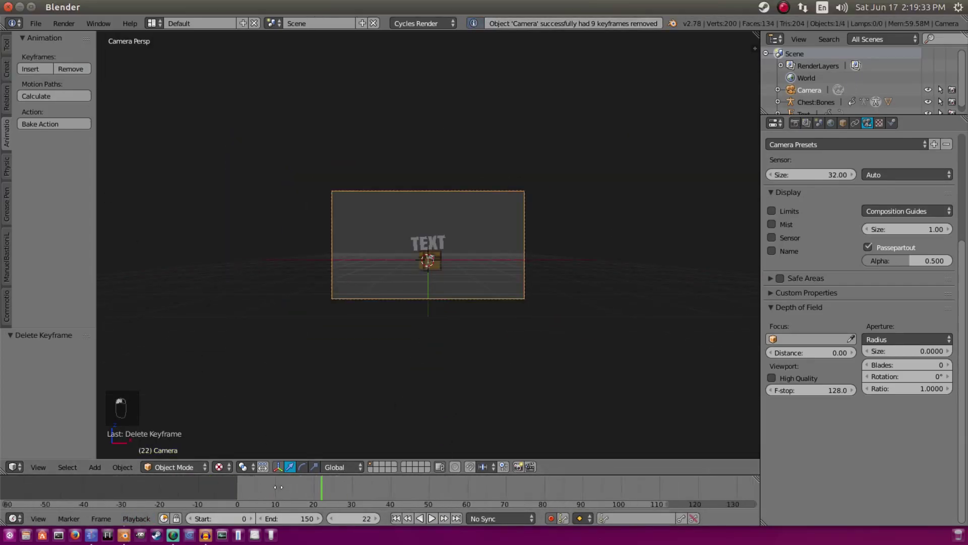
scroll(290, 478, "down", 5, "ctrl")
key("shift+Left")
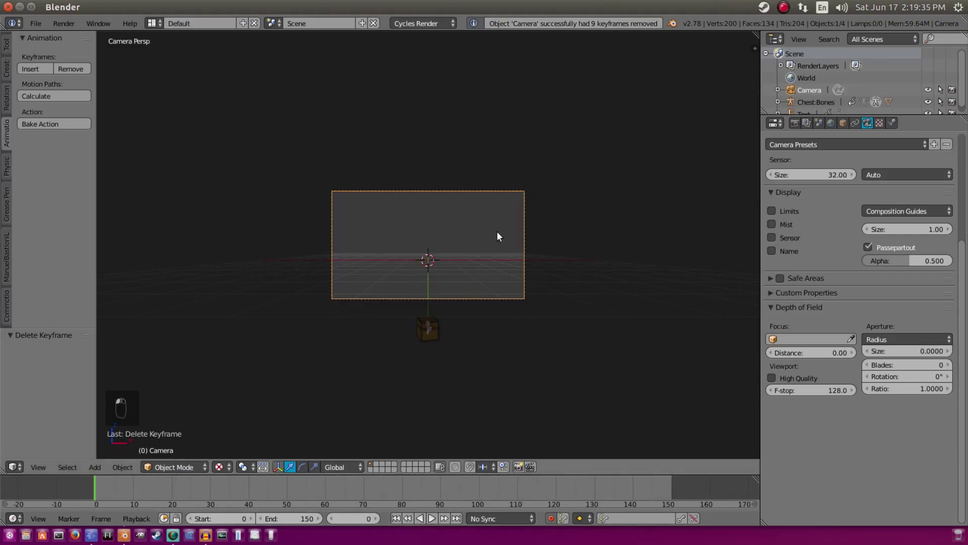
key("KP_0")
scroll(431, 300, "down", 2)
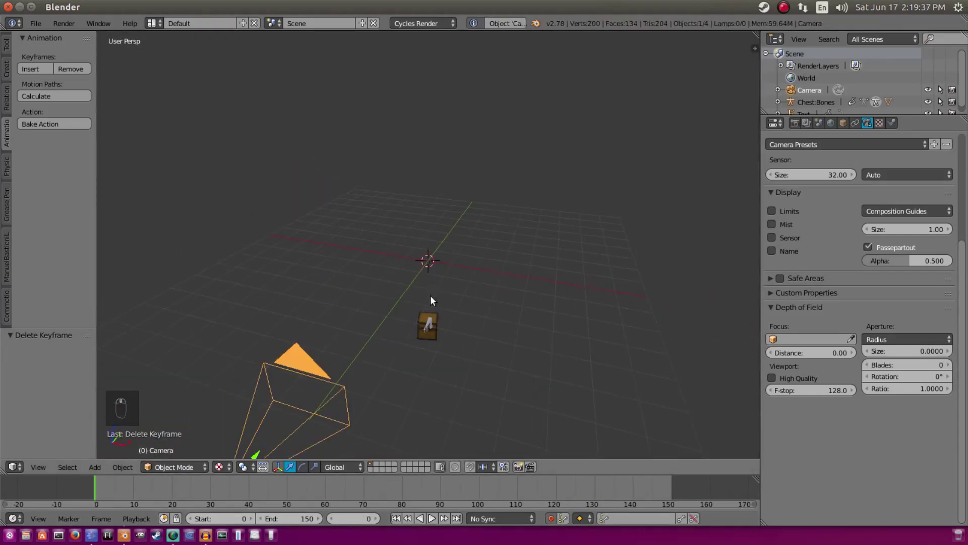
key("shift+a")
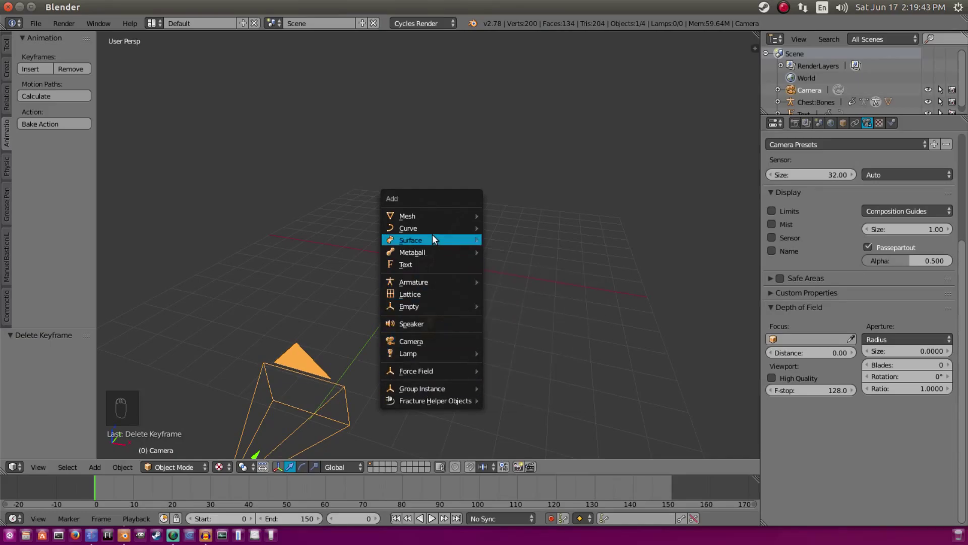
mouse_move(434, 228)
left_click(544, 237)
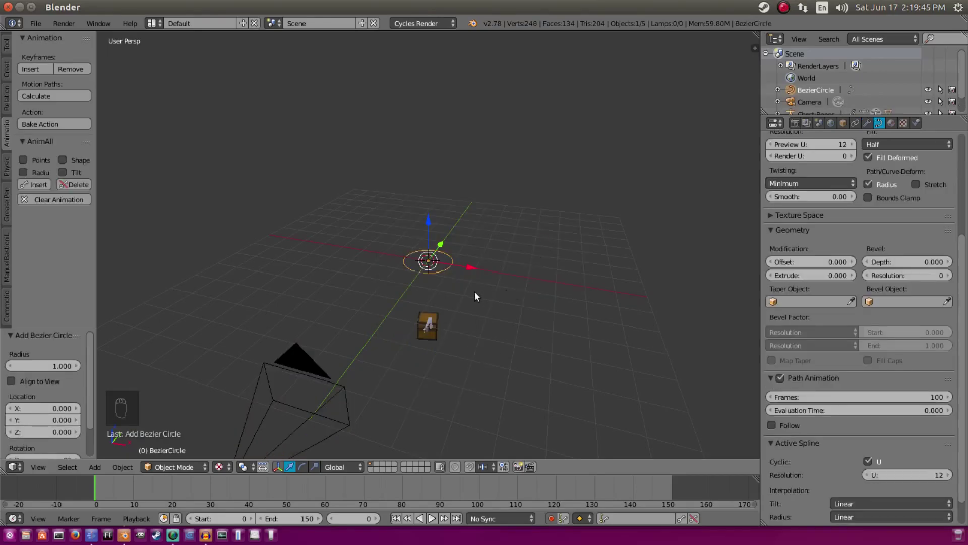
key("s")
left_click(483, 329)
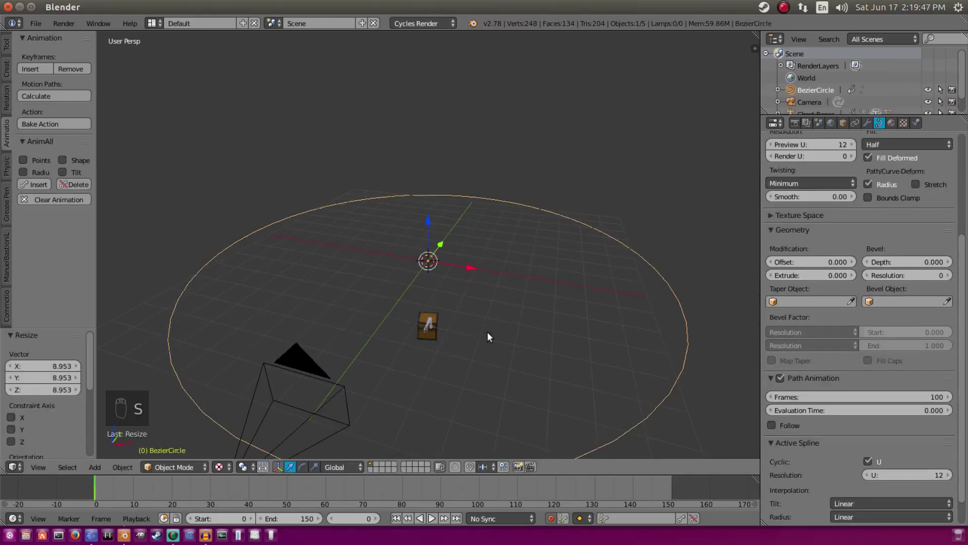
middle_click_drag(487, 331, 408, 330)
scroll(407, 330, "down", 4)
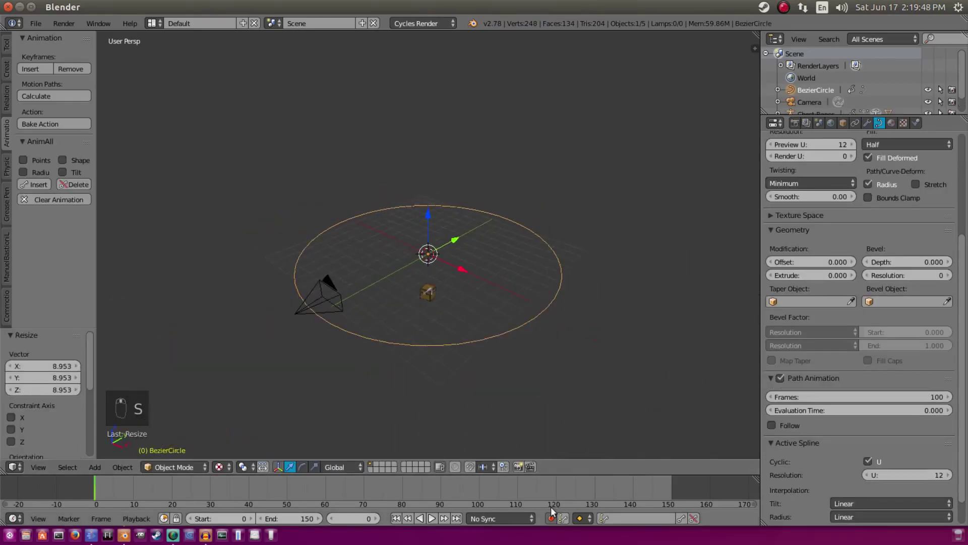
Line the camera up with the circle's centre by moving it along X by about 1.24 and a further 0.04.
left_click(57, 71)
middle_click_drag(226, 292, 414, 244)
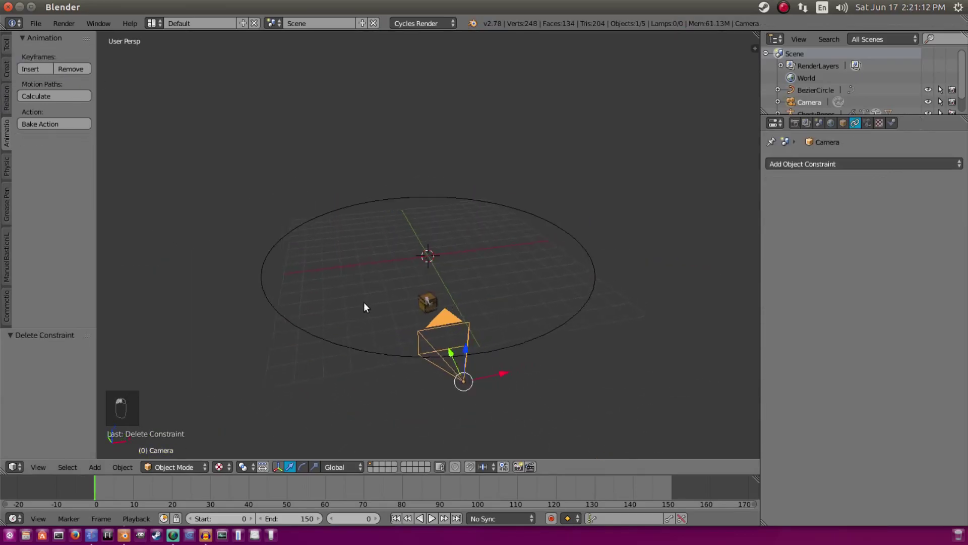
middle_click_drag(364, 306, 418, 365)
key("g")
key("x")
left_click(478, 387)
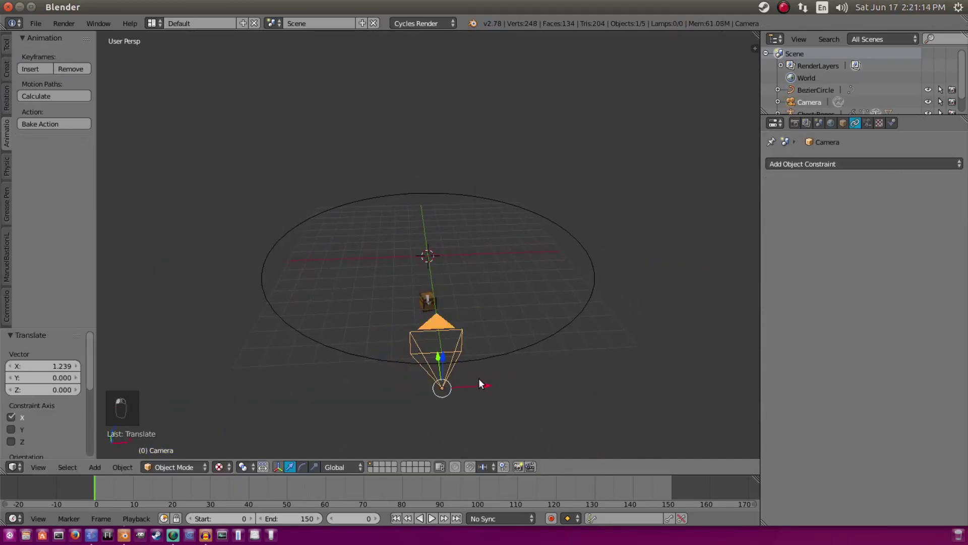
key("g")
key("x")
left_click(447, 328)
middle_click_drag(447, 328, 516, 219)
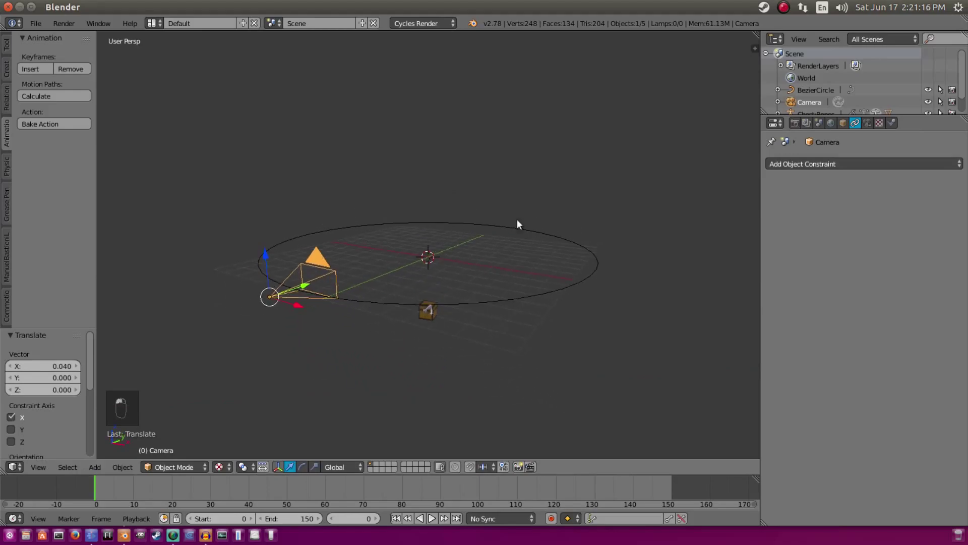
Add a Damped Track constraint to the camera with BezierCircle as target and -Z as tracking axis.
left_click(803, 167)
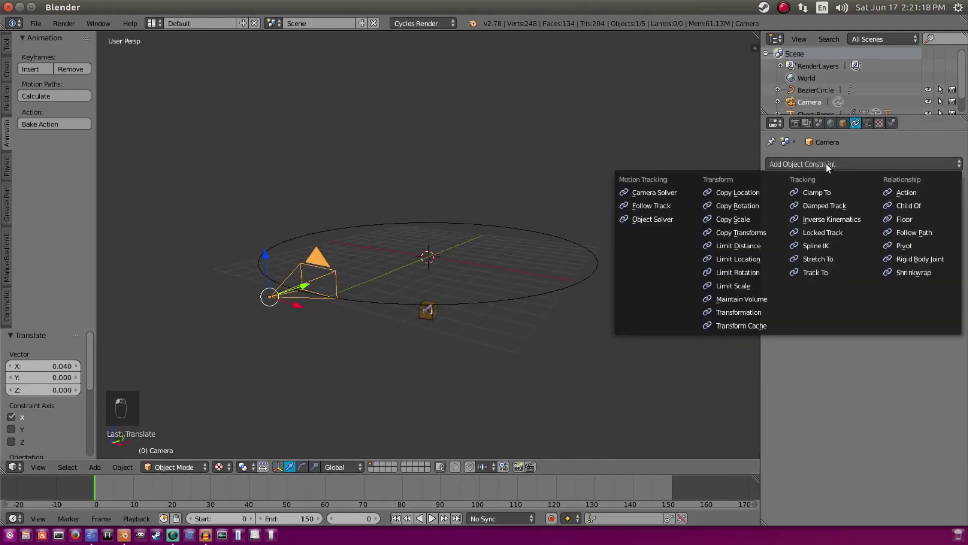
left_click(822, 163)
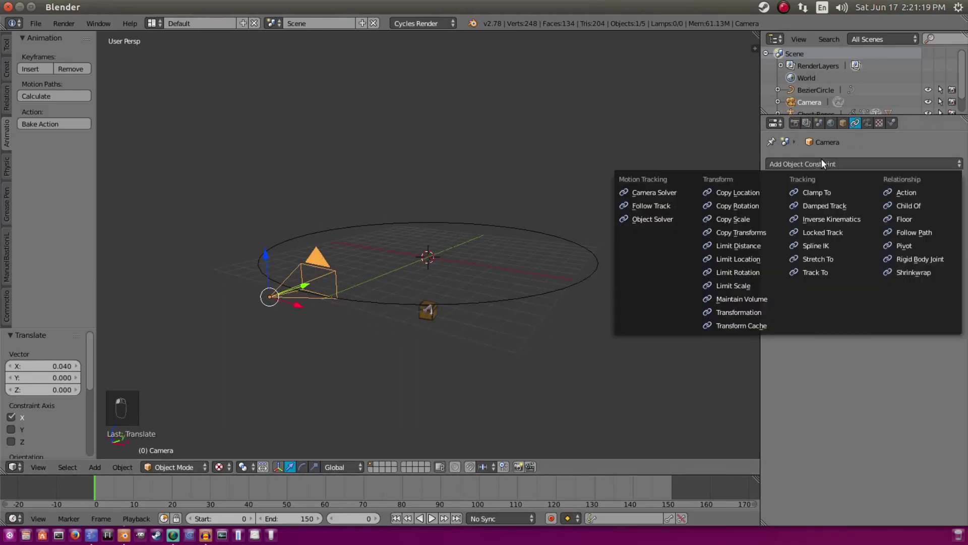
left_click(845, 205)
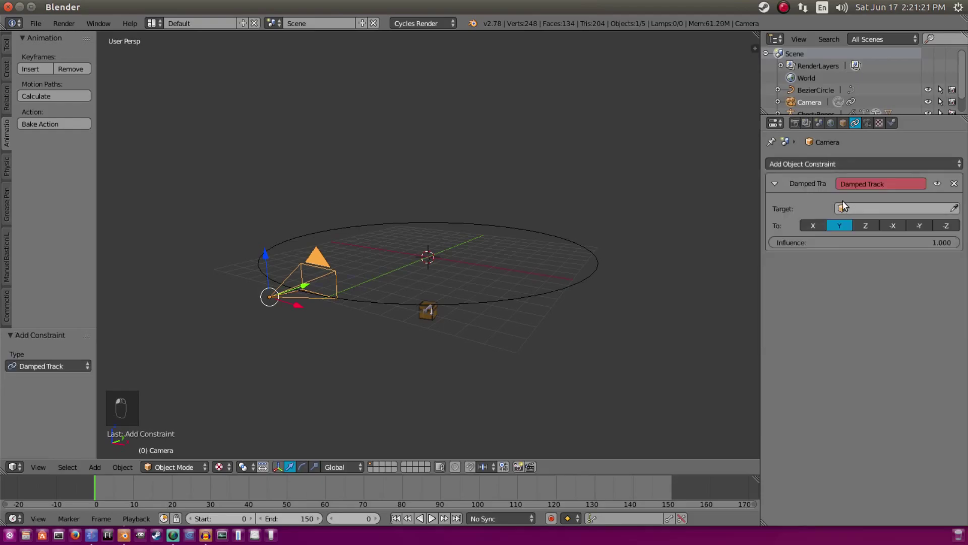
left_click(875, 208)
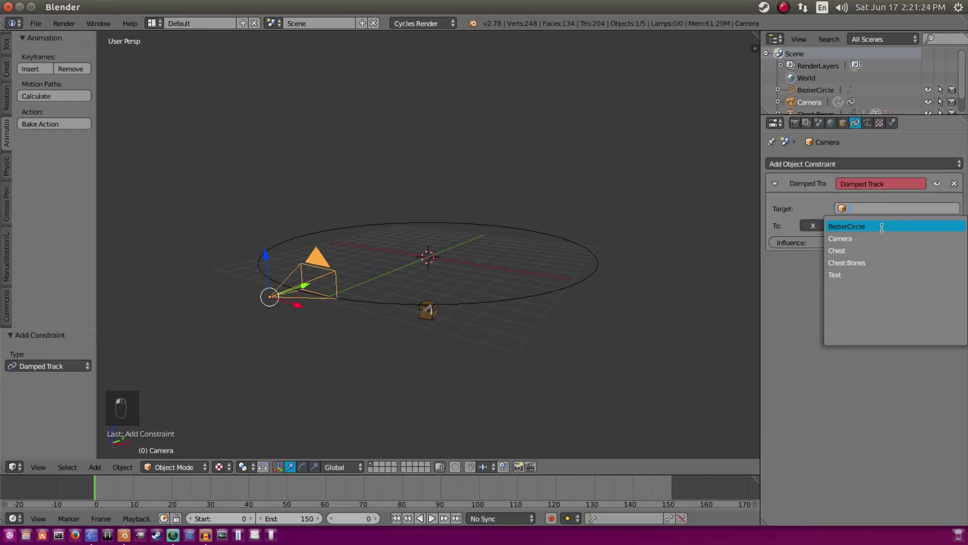
left_click(876, 226)
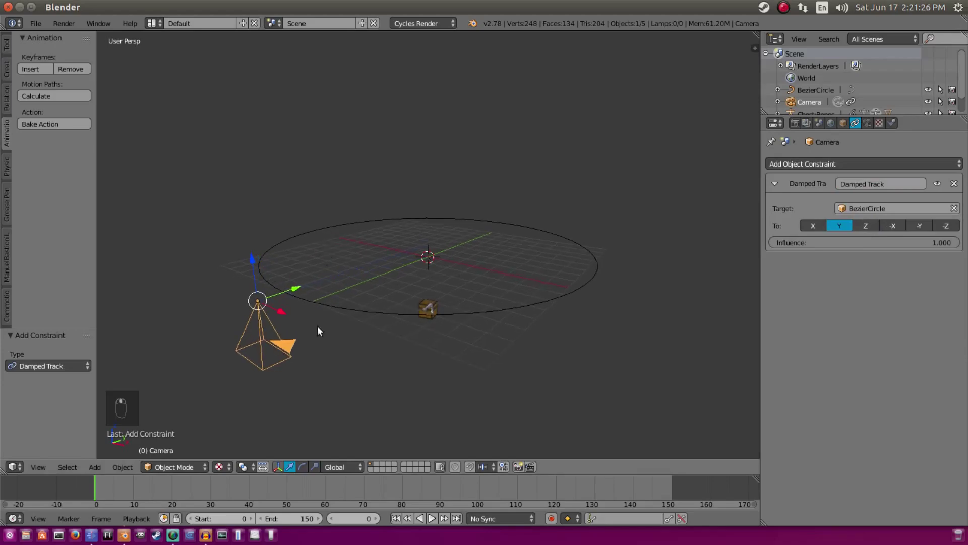
left_click(947, 227)
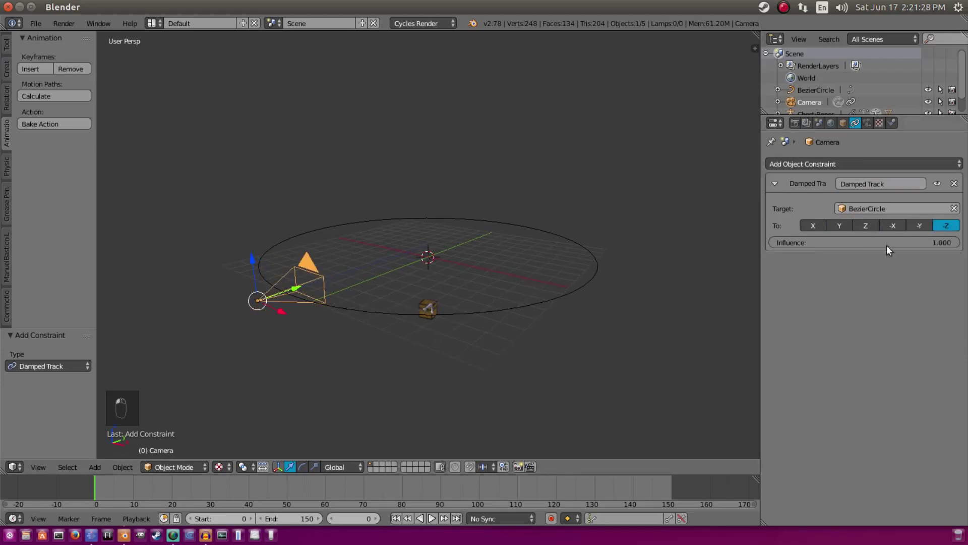
Move the camera about -3.8 along X and try a free move to test the tracking constraint.
middle_click_drag(243, 222, 380, 252)
middle_click_drag(459, 361, 448, 348)
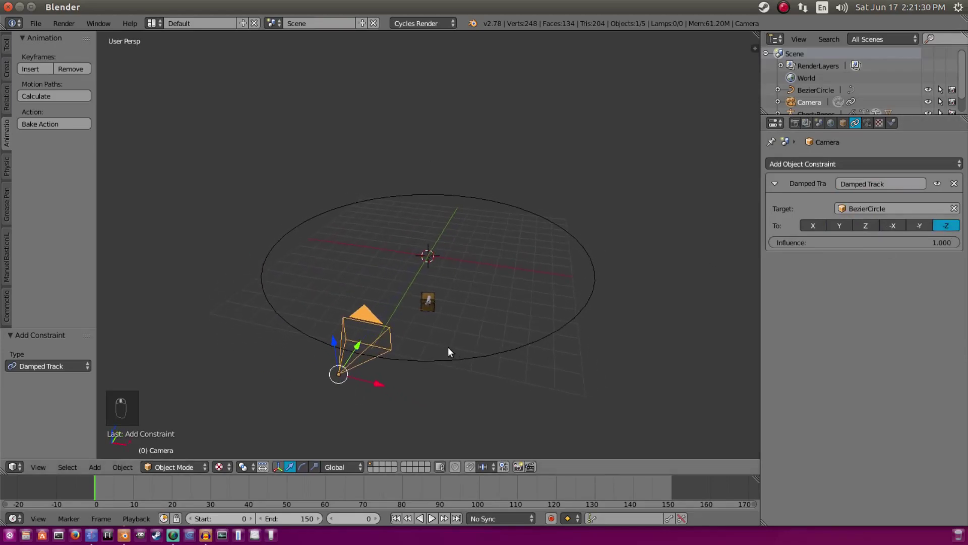
left_click_drag(371, 386, 273, 328)
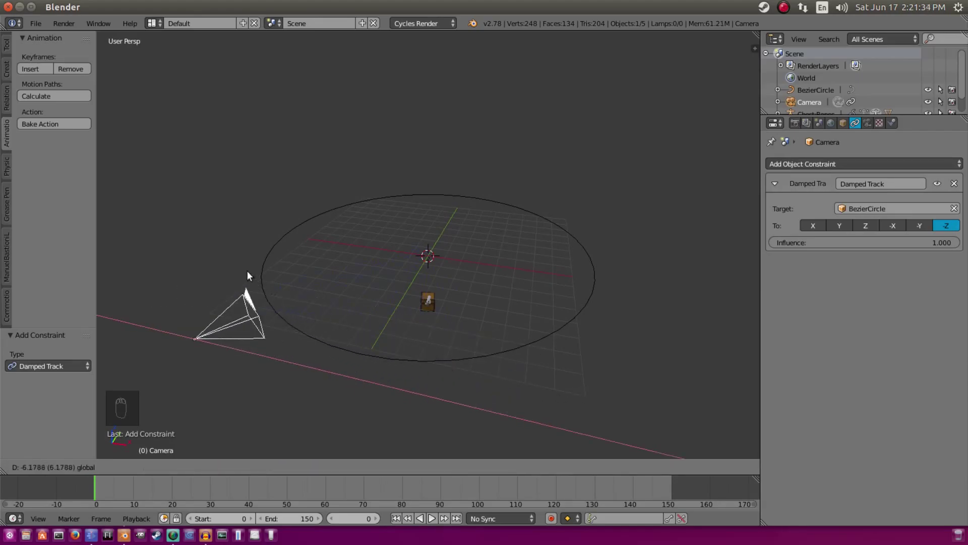
left_click_drag(294, 331, 295, 330)
key("g")
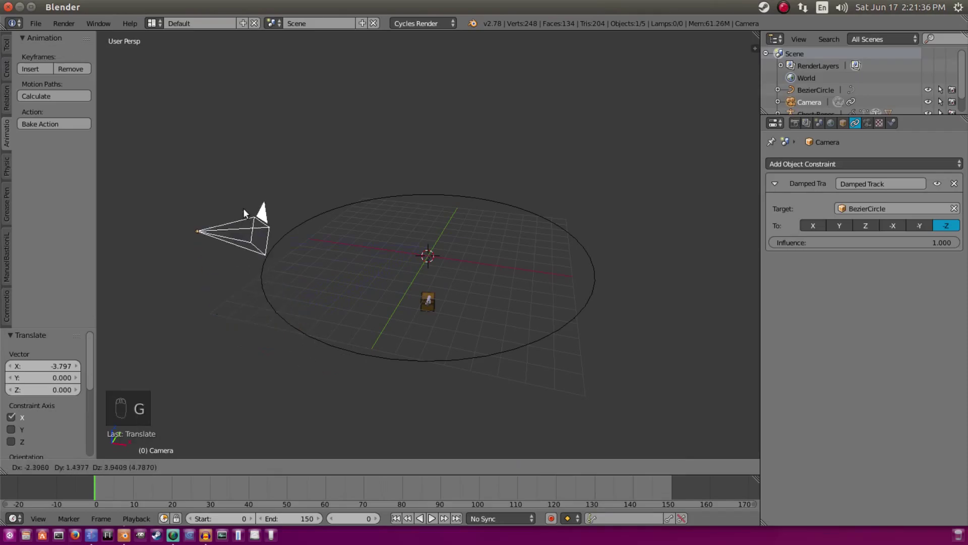
right_click(469, 393)
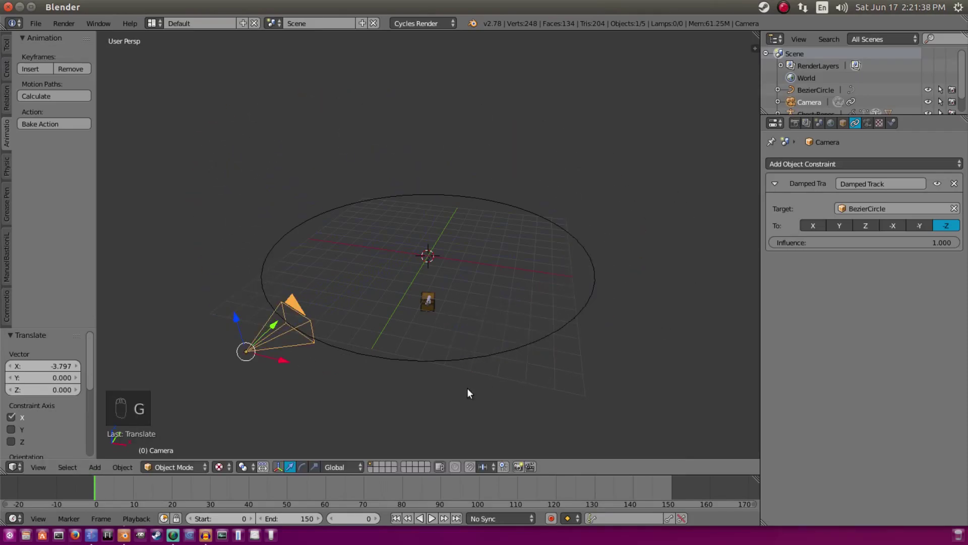
Looking through the camera, move it by about -0.53 in X, 1.35 in Y and -3.14 in Z.
key("KP_0")
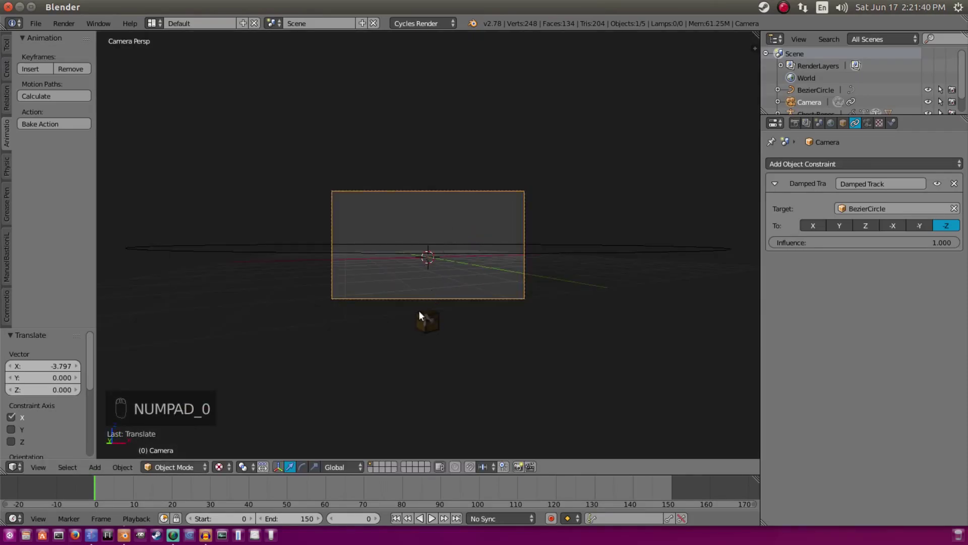
key("g")
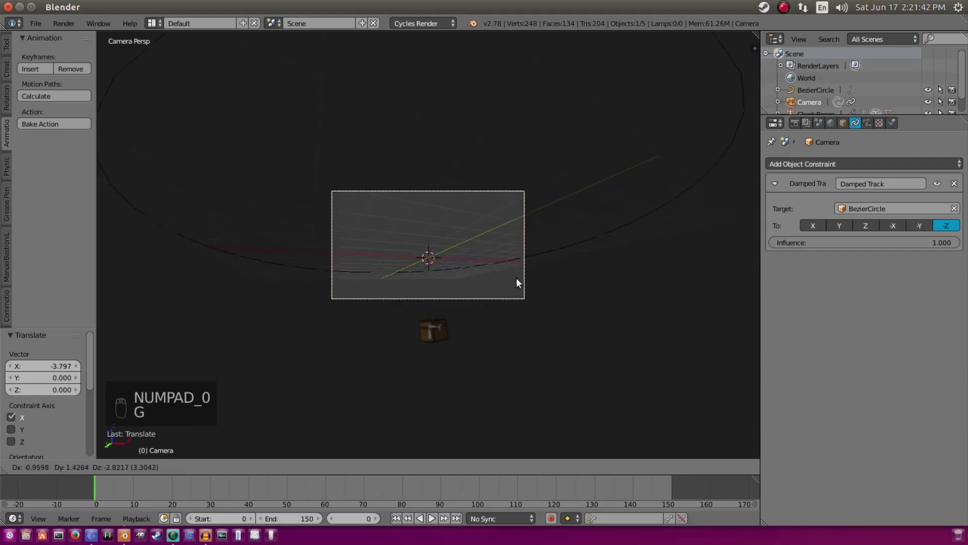
left_click(534, 283)
key("i")
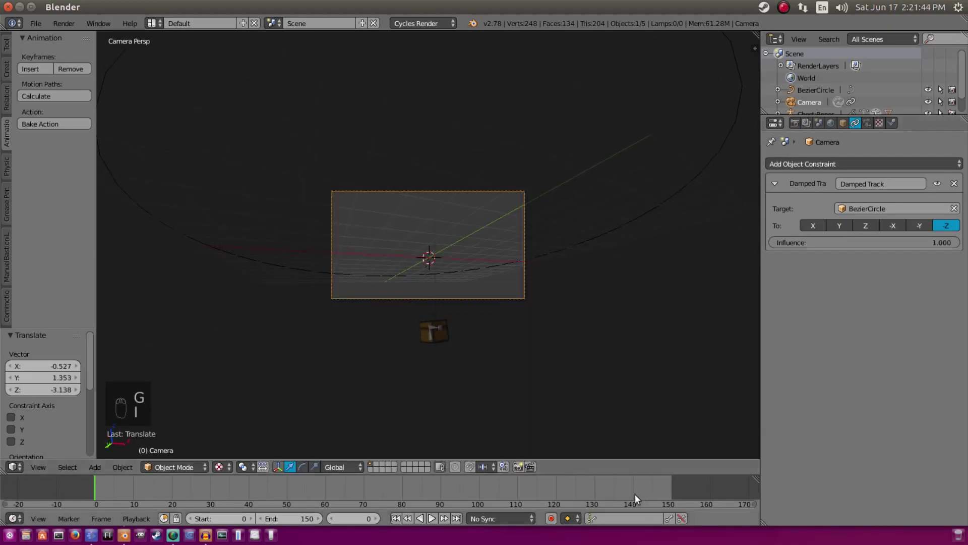
Enable automatic keyframing and move the camera freely during playback to record its motion.
left_click(552, 518)
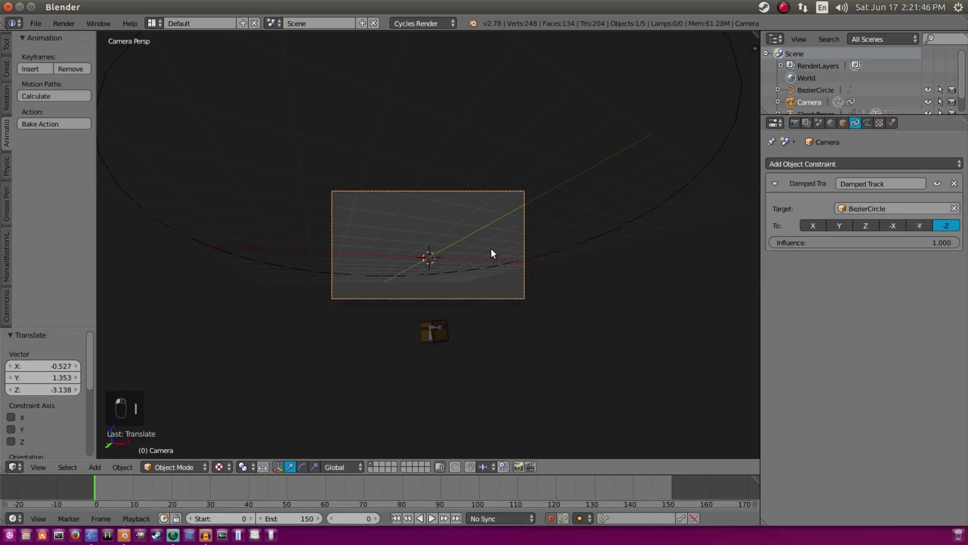
scroll(409, 485, "down", 3)
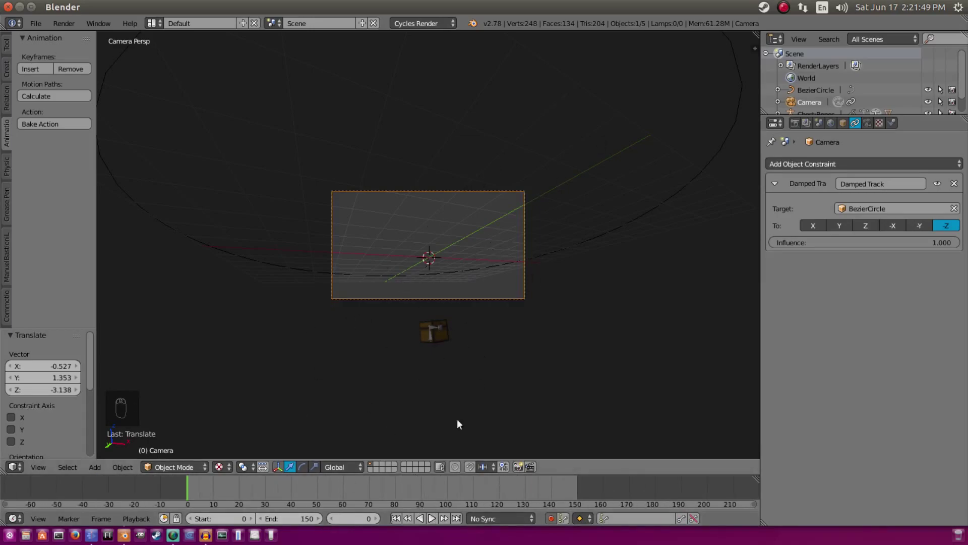
left_click(431, 519)
key("g")
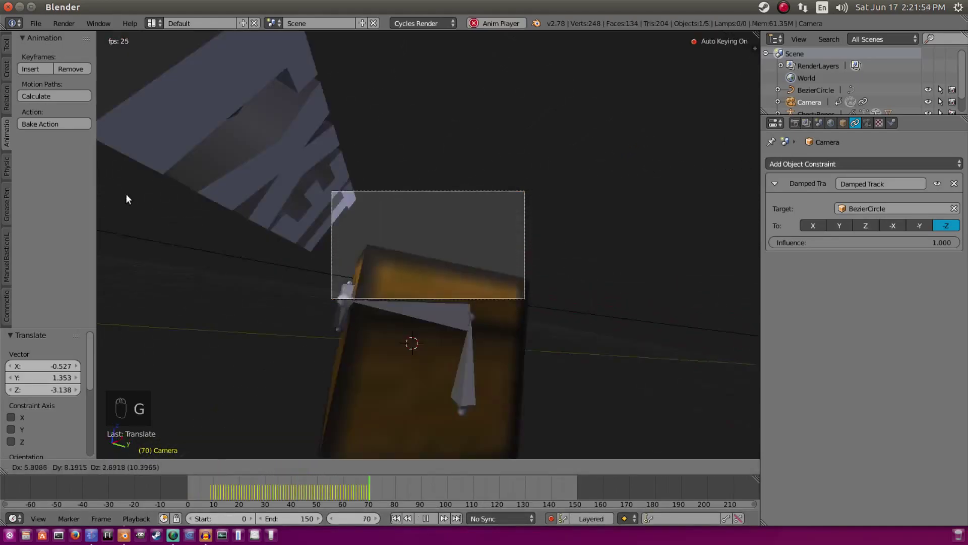
right_click(175, 141)
Stop playback and step forward to frame 69 to examine the recorded camera motion.
left_click(325, 491)
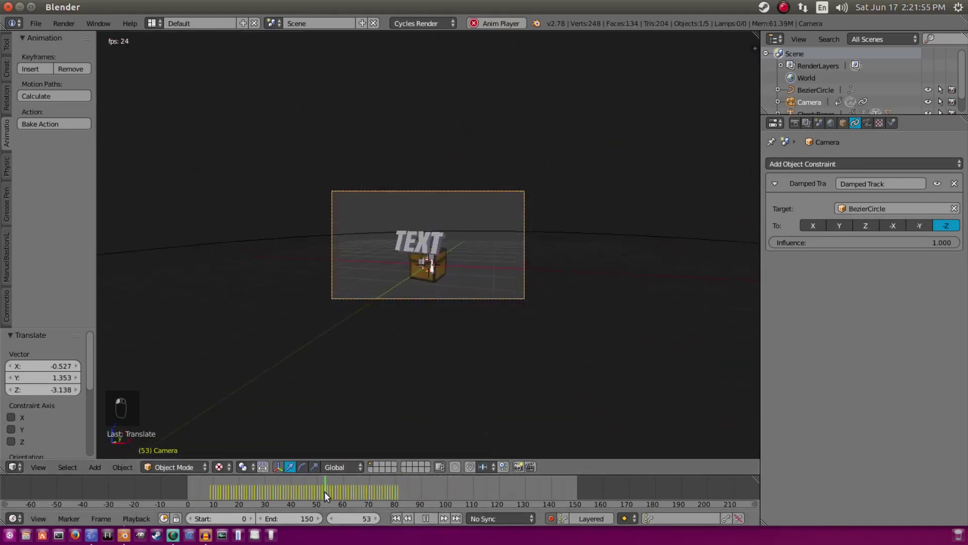
left_click(427, 519)
key("Right")
key("Right")
key("Right")
key("Right")
key("Right")
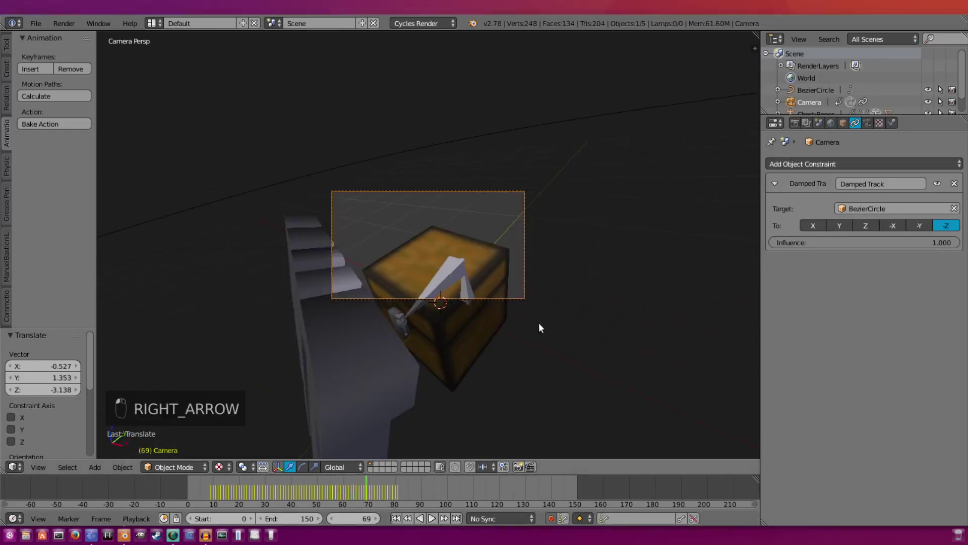
Set the animation's end frame to 69.
left_click(293, 522)
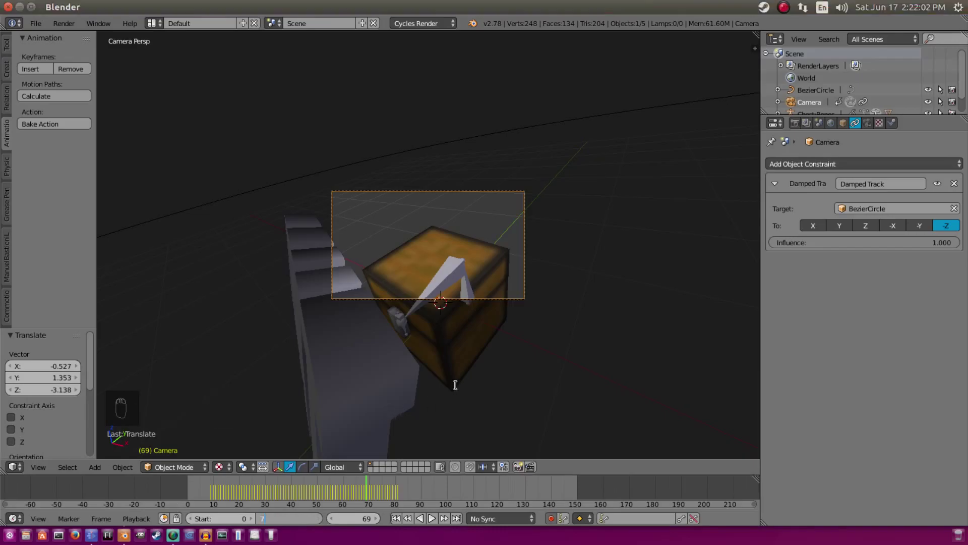
type("70")
key("Return")
key("Right")
key("Left")
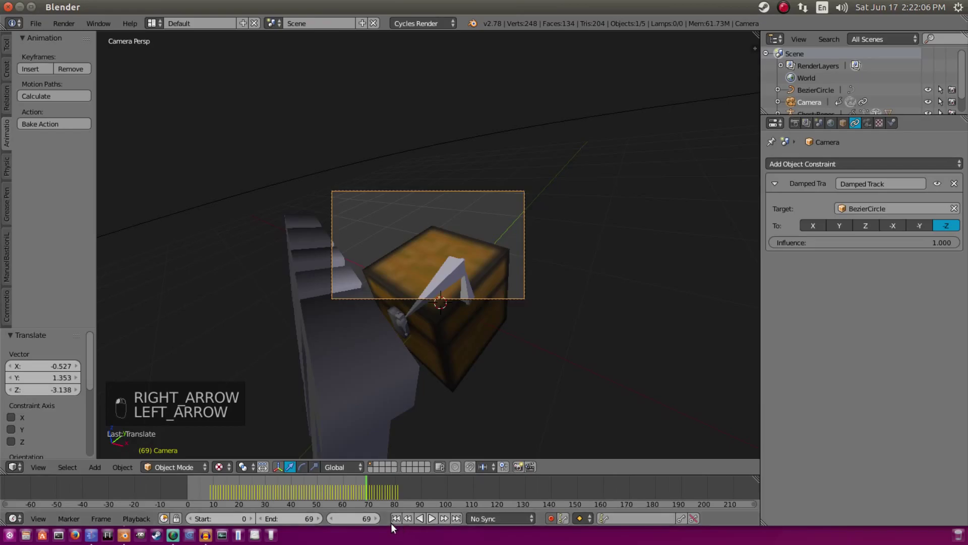
Play the animation from the start, then step around frame 9 to find where the recorded camera motion begins.
left_click(396, 519)
scroll(325, 482, "up", 2)
left_click(432, 518)
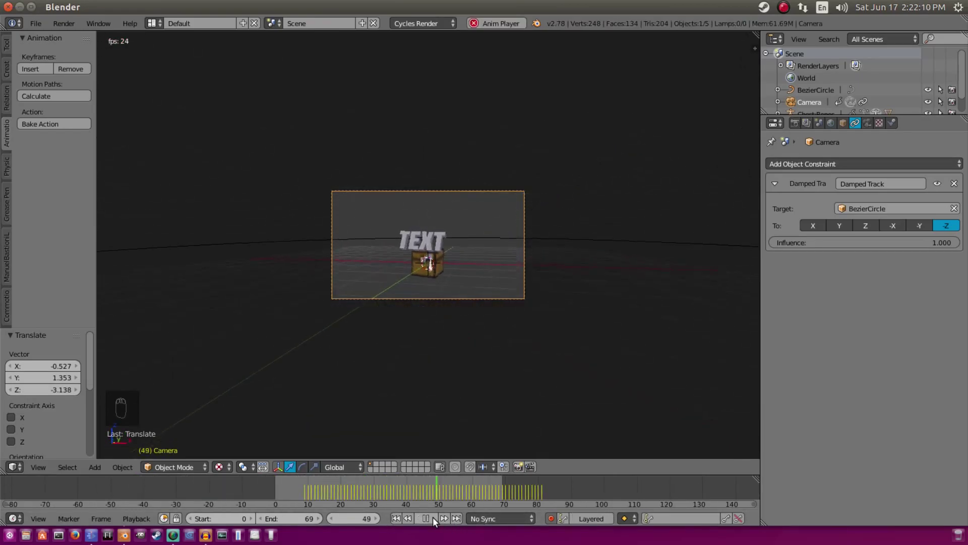
left_click_drag(280, 485, 325, 489)
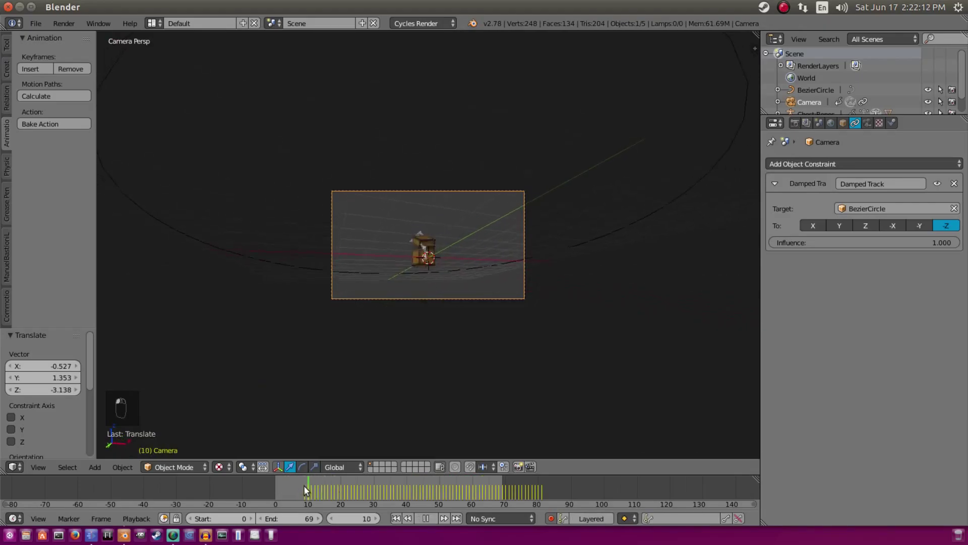
key("Right")
key("Right")
key("Right")
key("Right")
key("Right")
key("Right")
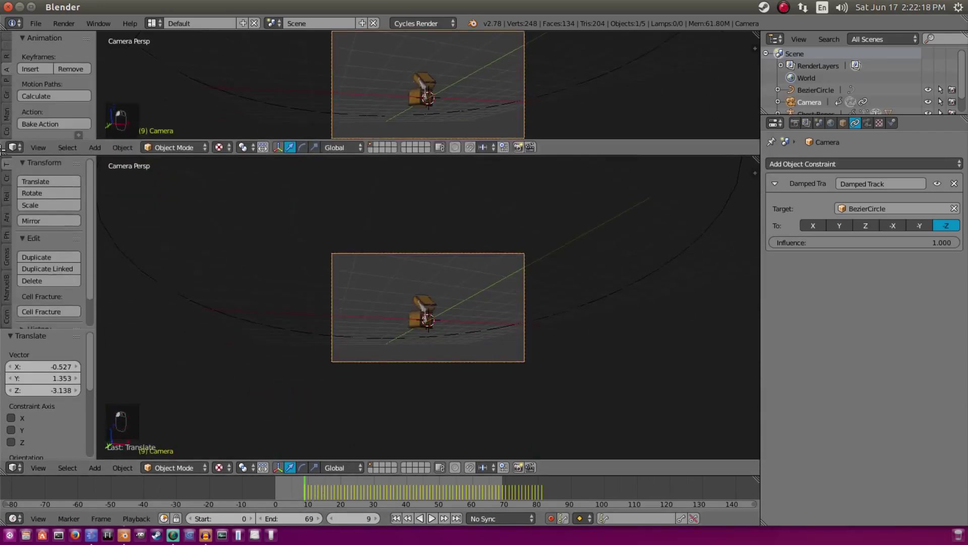
Split the 3D view, turn the lower area into a Dope Sheet and collapse its object channels.
left_click_drag(4, 473, 25, 128)
left_click(14, 468)
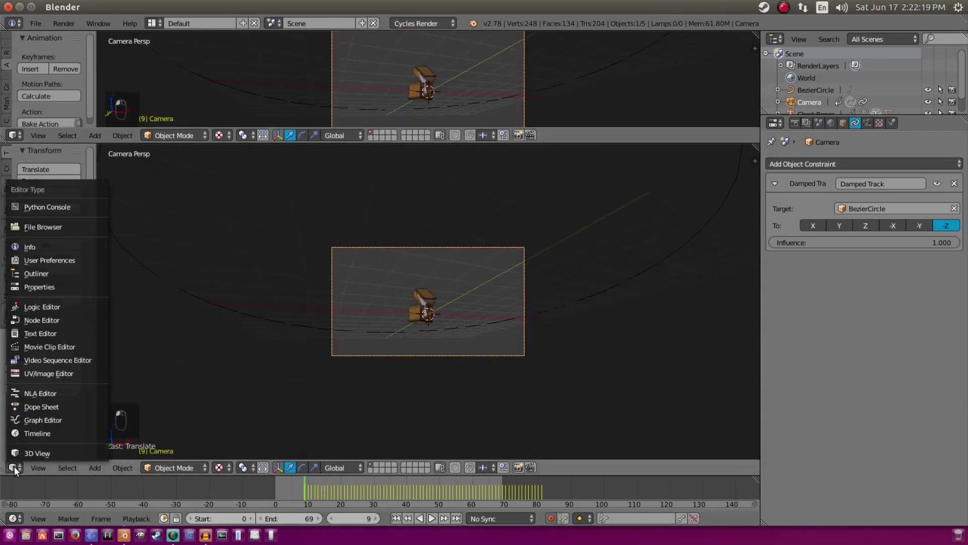
left_click(39, 406)
scroll(436, 217, "down", 3)
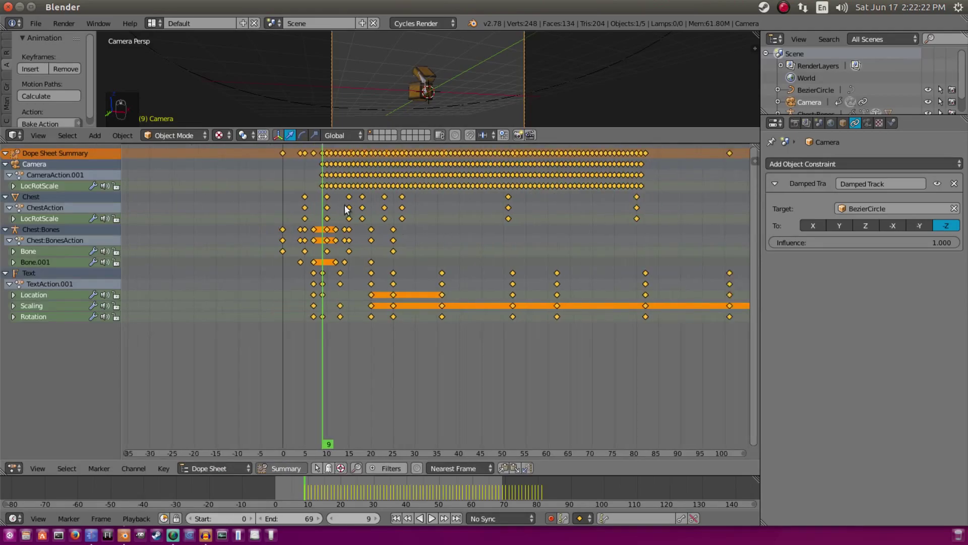
left_click(5, 186)
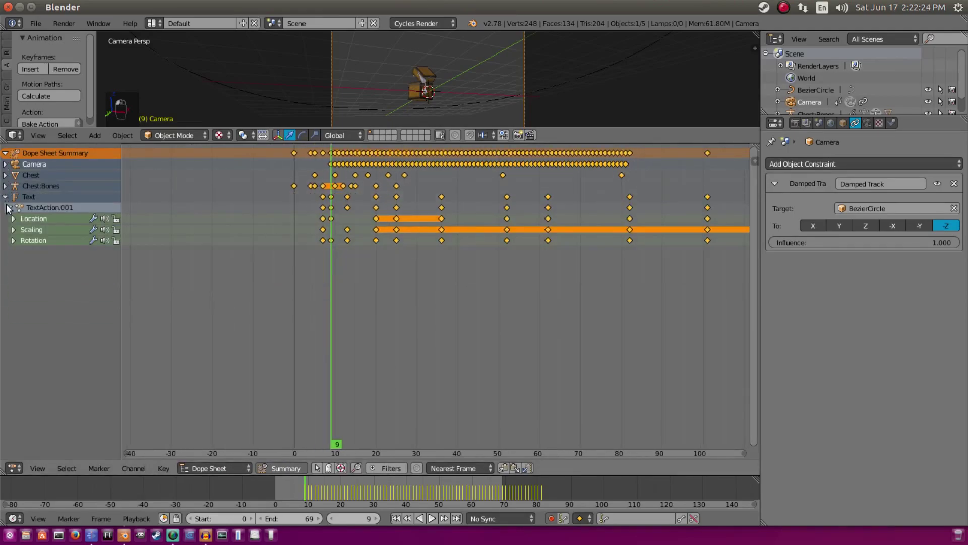
left_click(6, 197)
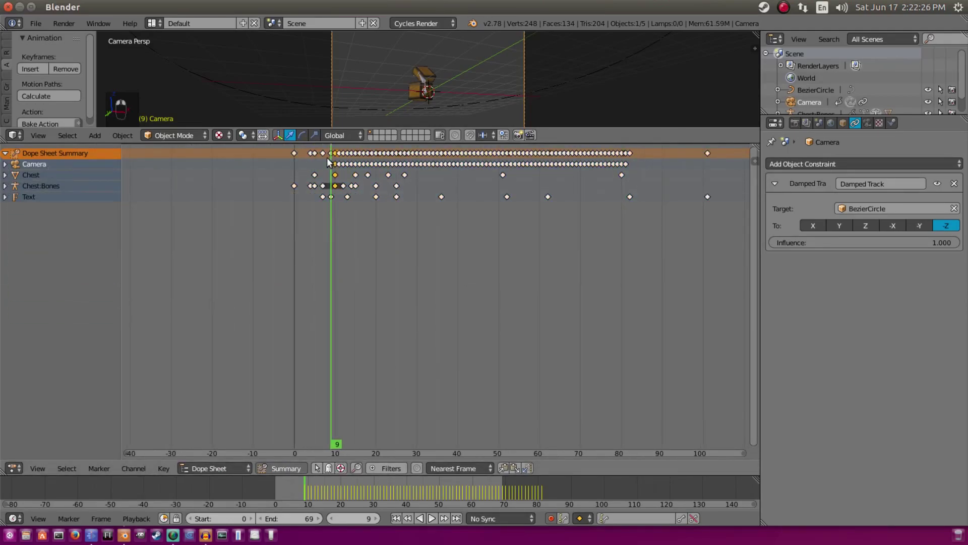
Box-select all the camera keyframes and shift them 9 frames earlier so they start at frame 0.
key("b")
left_click_drag(328, 161, 491, 174)
left_click_drag(652, 172, 636, 165)
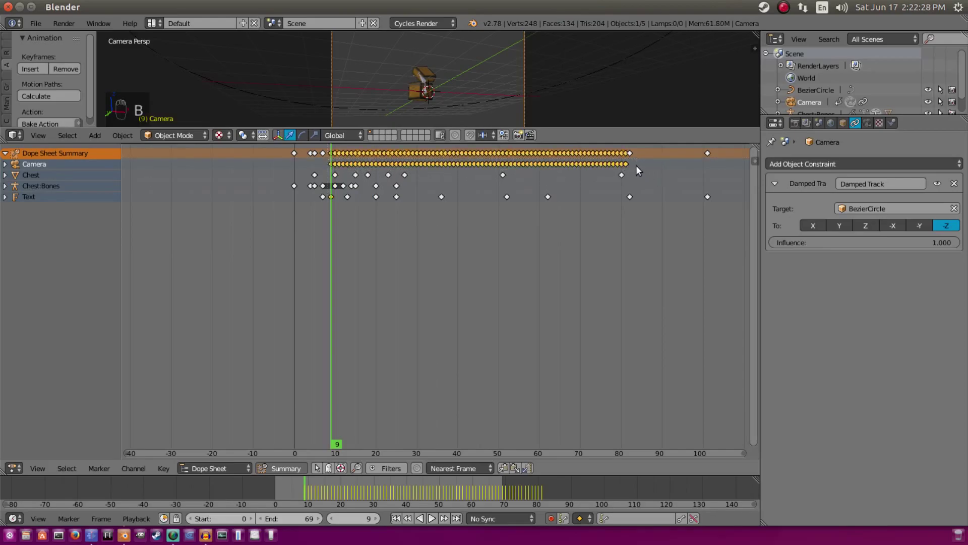
key("b")
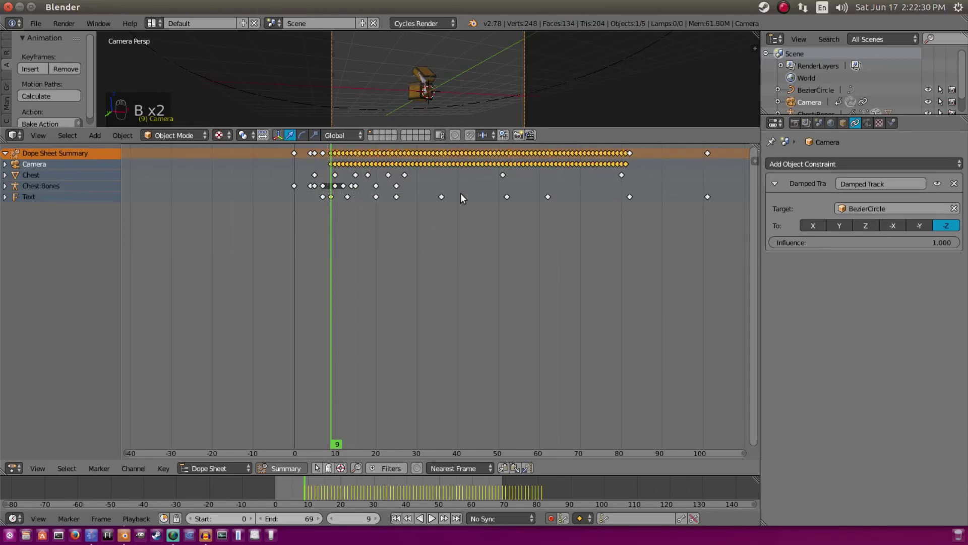
key("g")
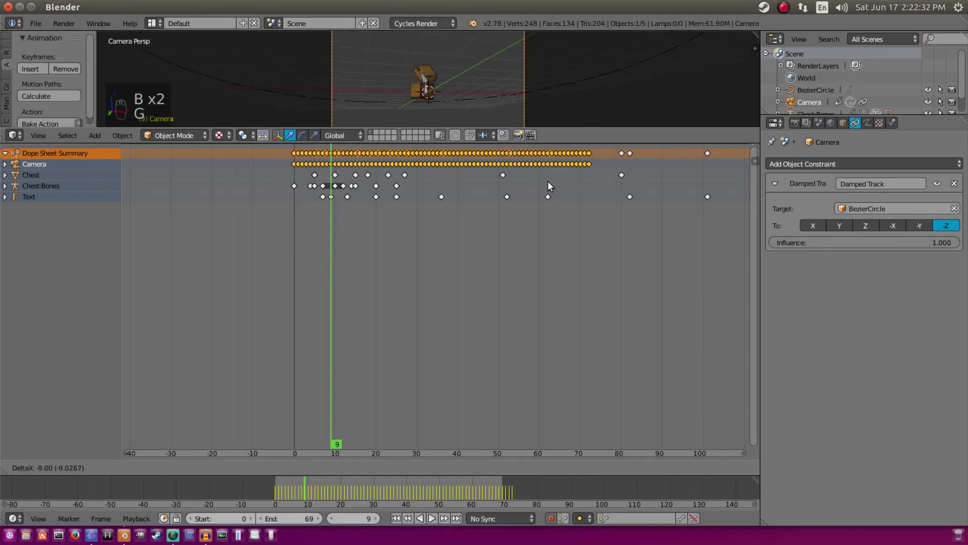
left_click(549, 181)
Go to frame 0 and step through the opening frames to check the shifted camera motion.
left_click(266, 485)
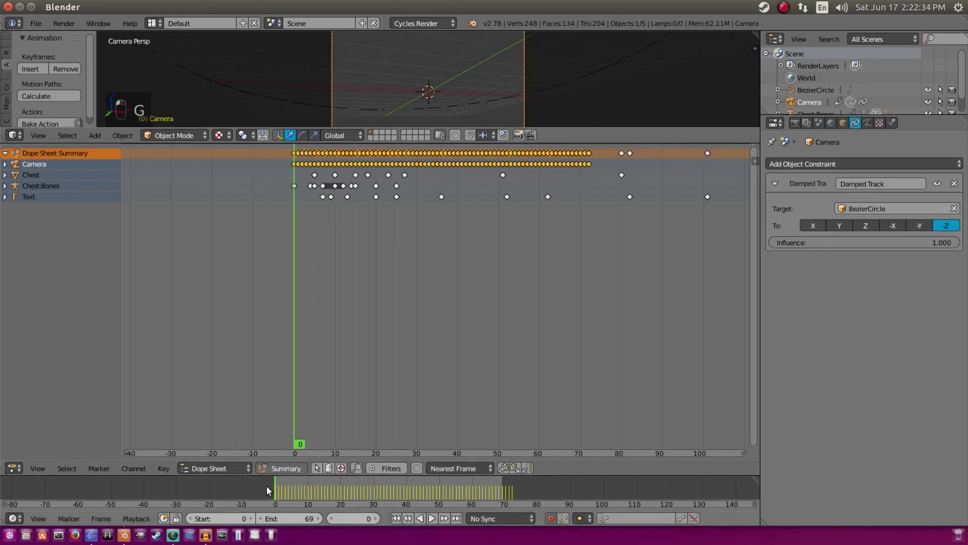
key("Right")
key("Right")
key("Right")
key("Right")
key("Right")
key("Right")
key("Right")
key("Right")
Merge the Dope Sheet area back into the 3D view and play the animation from the start through the camera.
left_click_drag(5, 136, 451, 334)
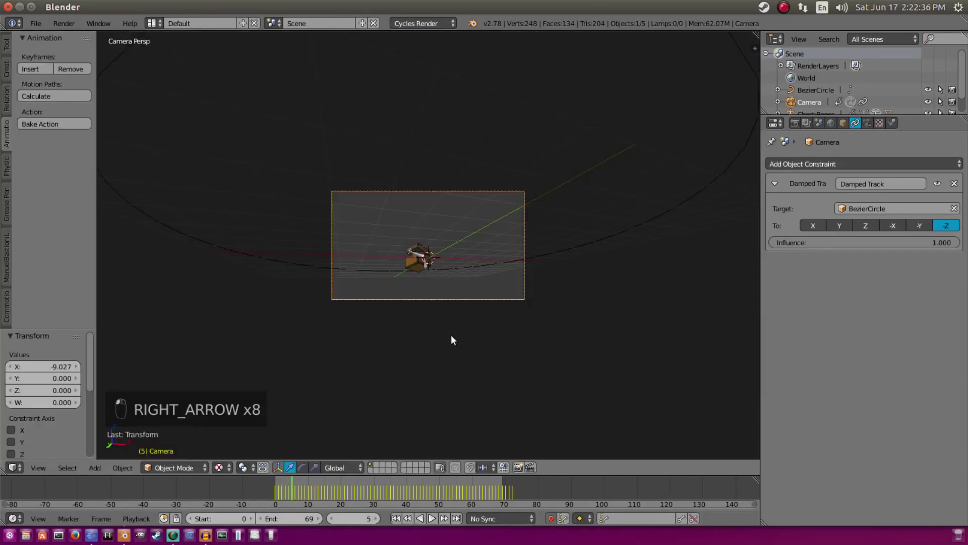
left_click(396, 518)
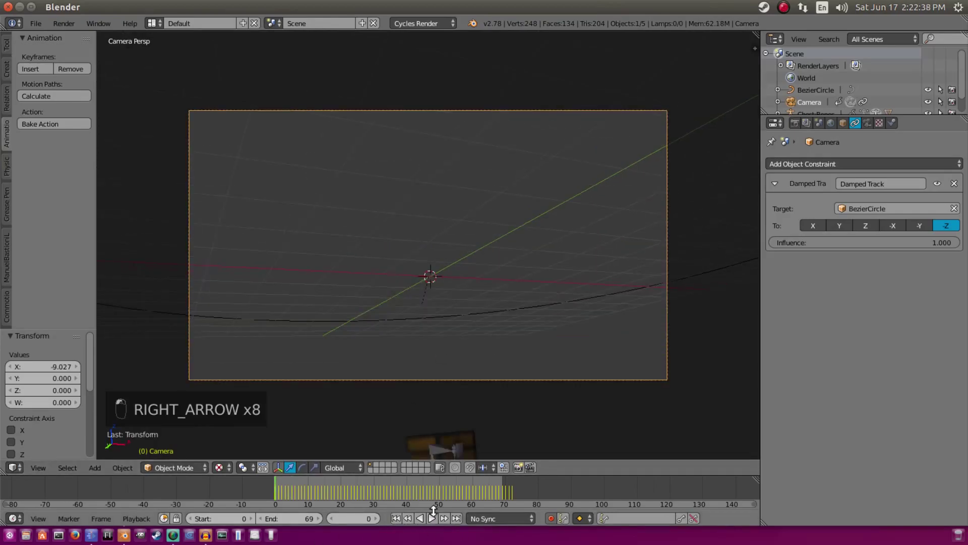
left_click(432, 519)
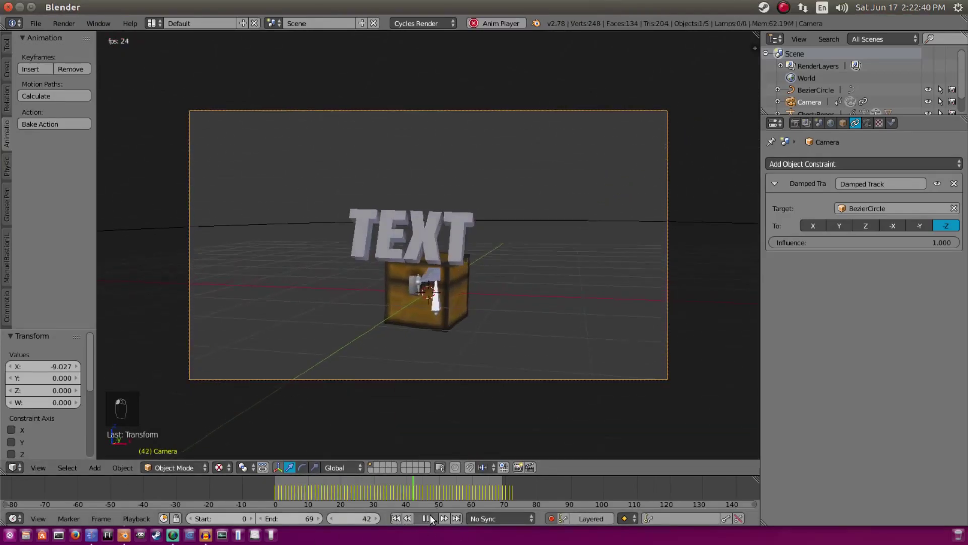
left_click(428, 518)
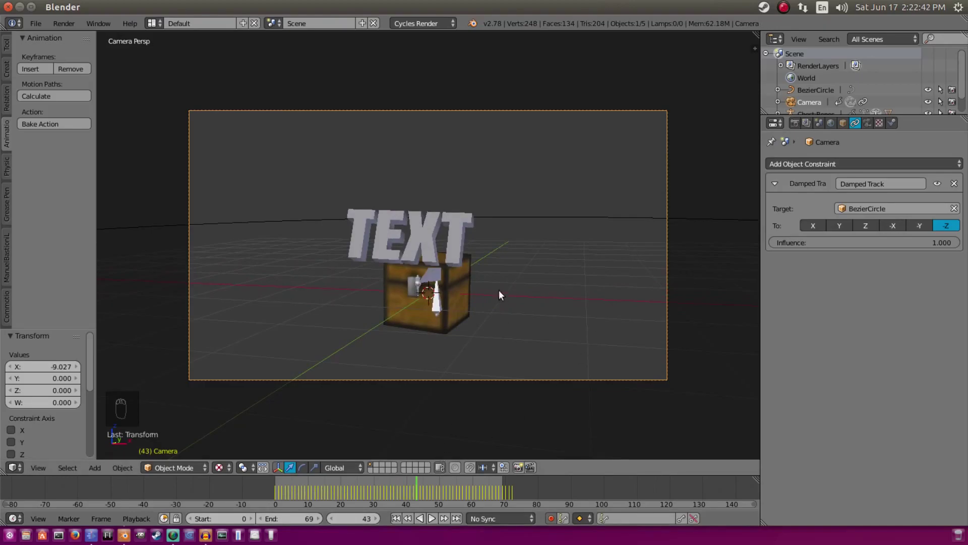
Select the Bezier circle and move it by about 0.01 in X, -0.09 in Y and -0.51 in Z.
right_click(561, 218)
key("g")
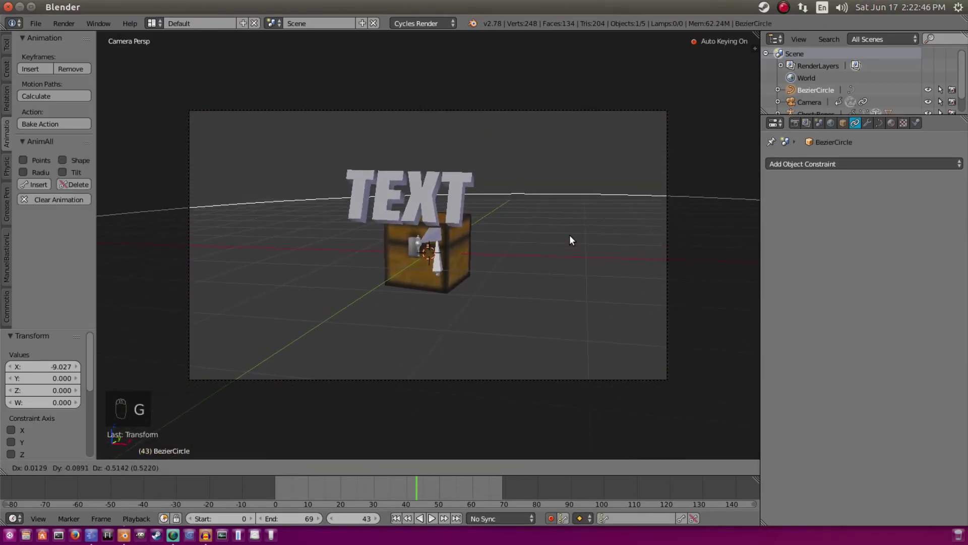
left_click(570, 235)
Step ahead to frame 60, set the animation's end frame to 60 and play it from the start.
left_click_drag(360, 480, 464, 480)
key("Right")
key("Right")
key("Right")
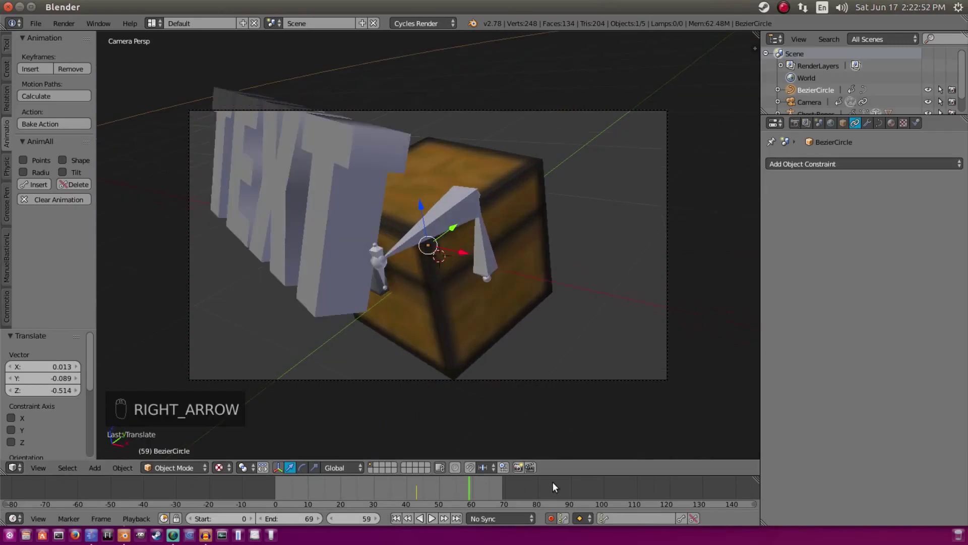
key("Left")
key("Right")
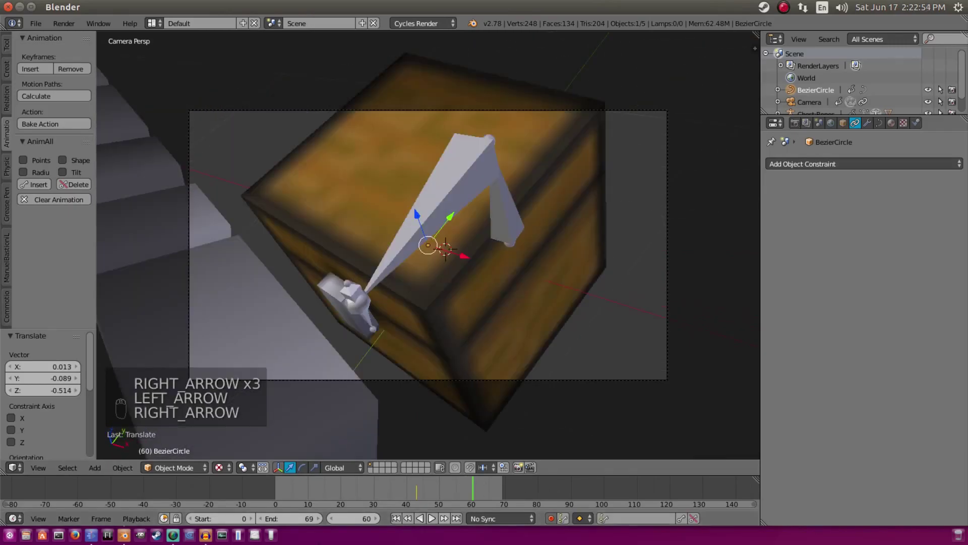
key("Escape")
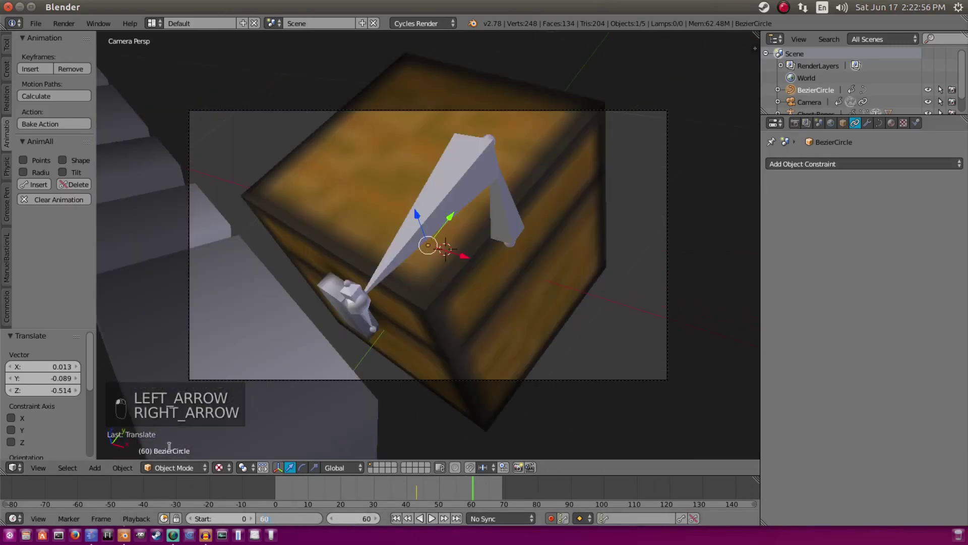
left_click(396, 518)
left_click(432, 518)
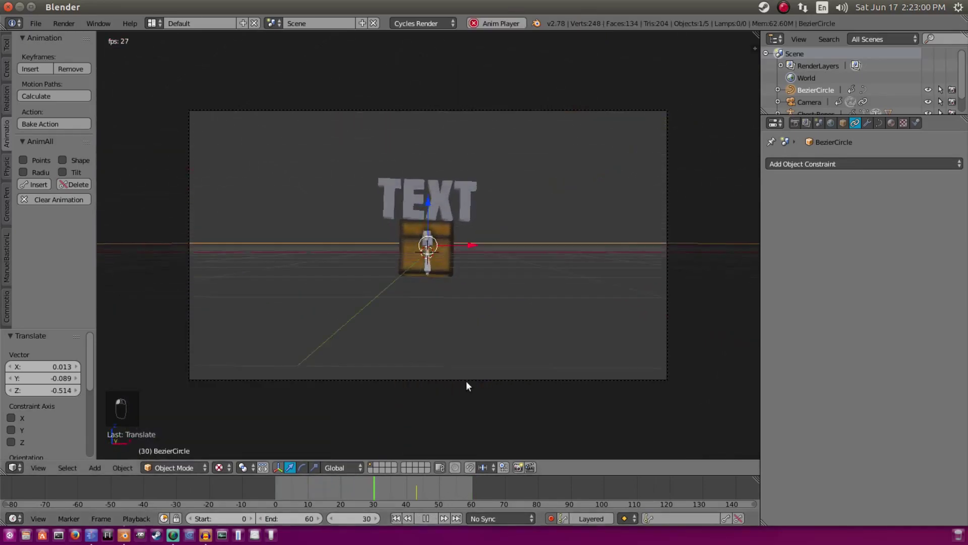
Stop playback, select the camera and show its F-curves in the Graph Editor with all keyframes selected.
right_click(466, 382)
left_click(426, 518)
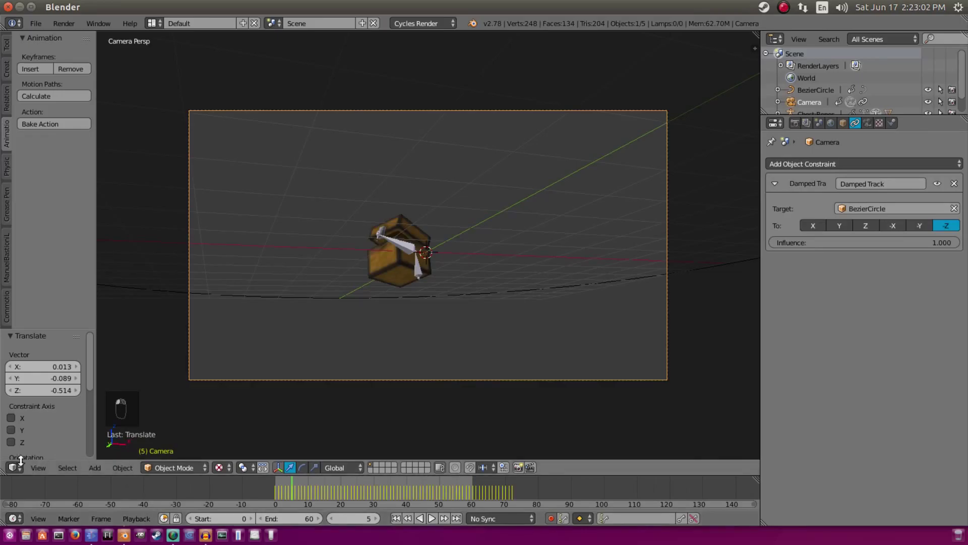
left_click(13, 468)
left_click(26, 420)
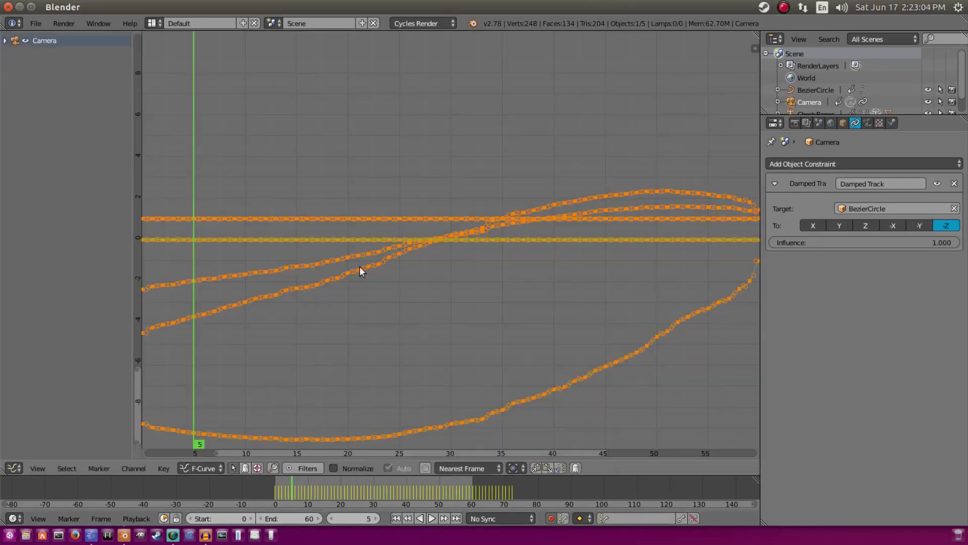
scroll(362, 268, "down", 4)
key("a")
key("a")
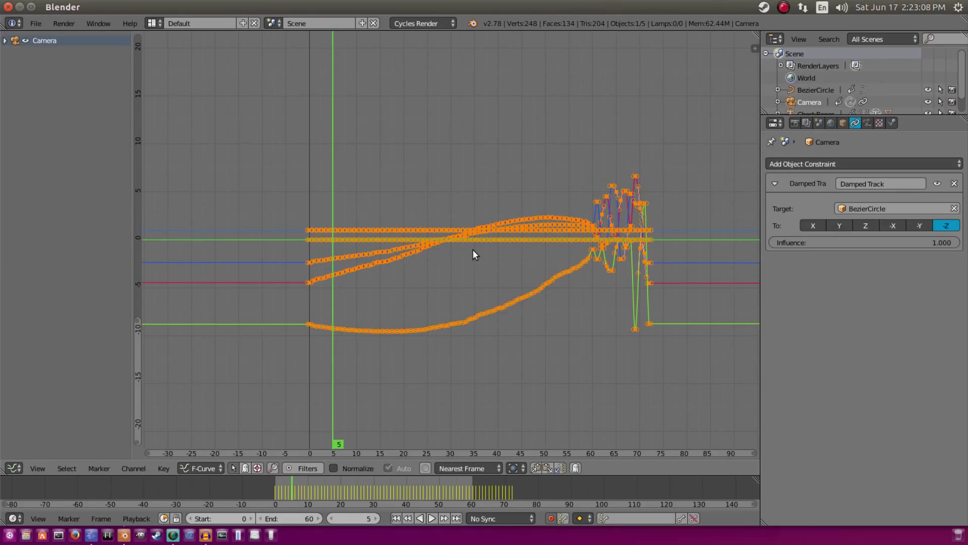
Apply Smooth Keys repeatedly to all the camera's F-curve keyframes to even out the recorded motion.
key("space")
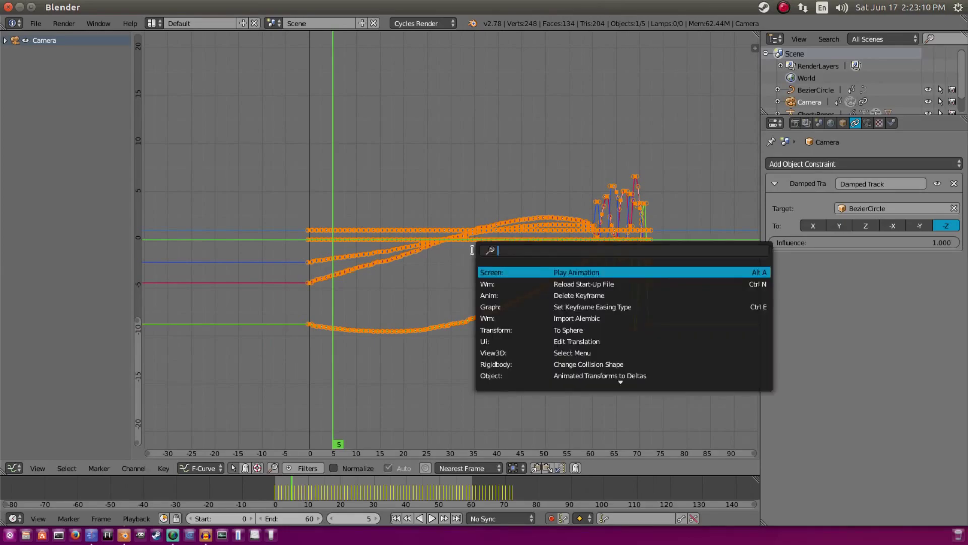
type("SMOO")
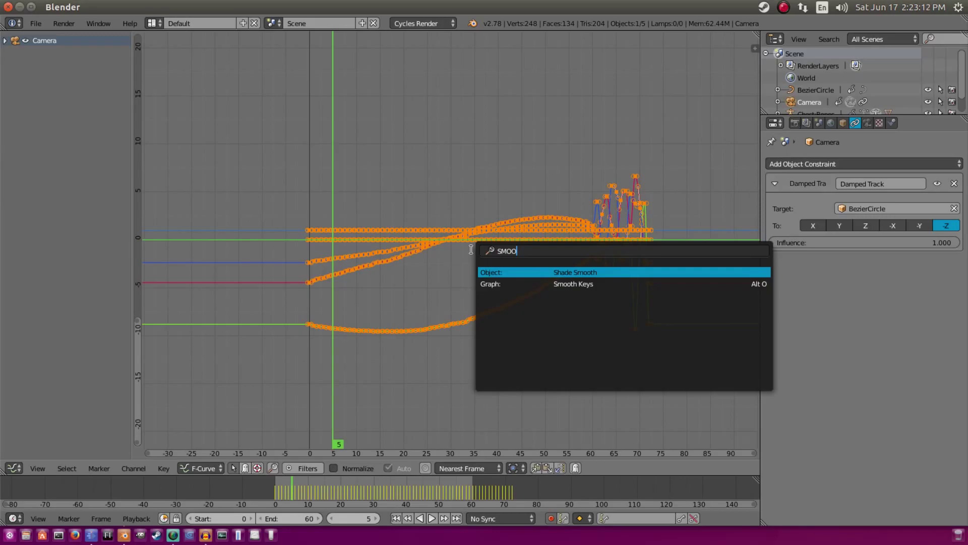
left_click(596, 283)
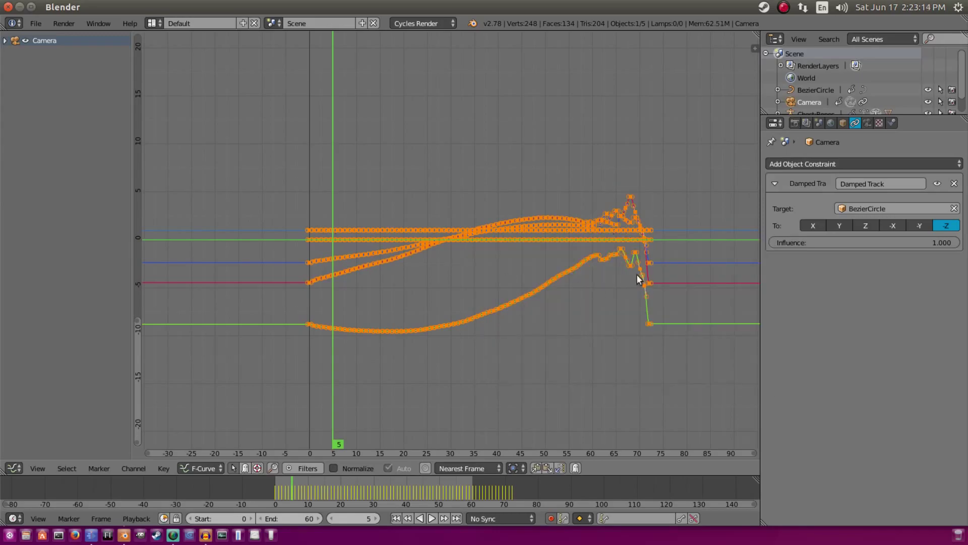
key("space")
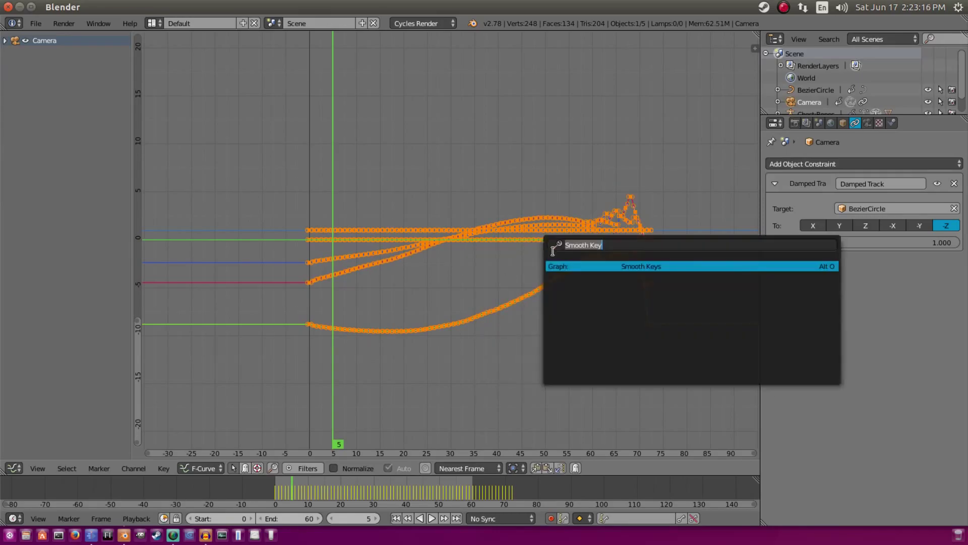
left_click(834, 265)
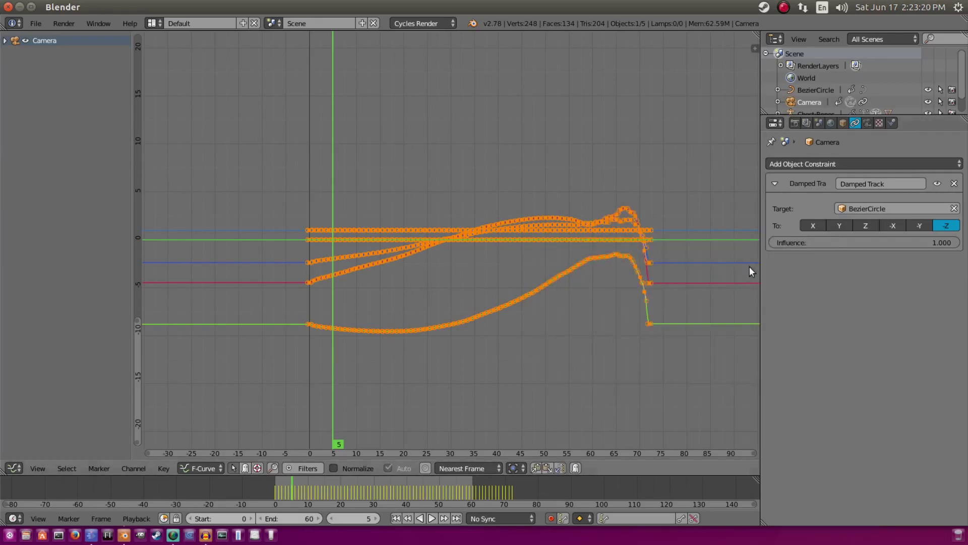
key("shift+r")
key("shift+r")
key("shift+r")
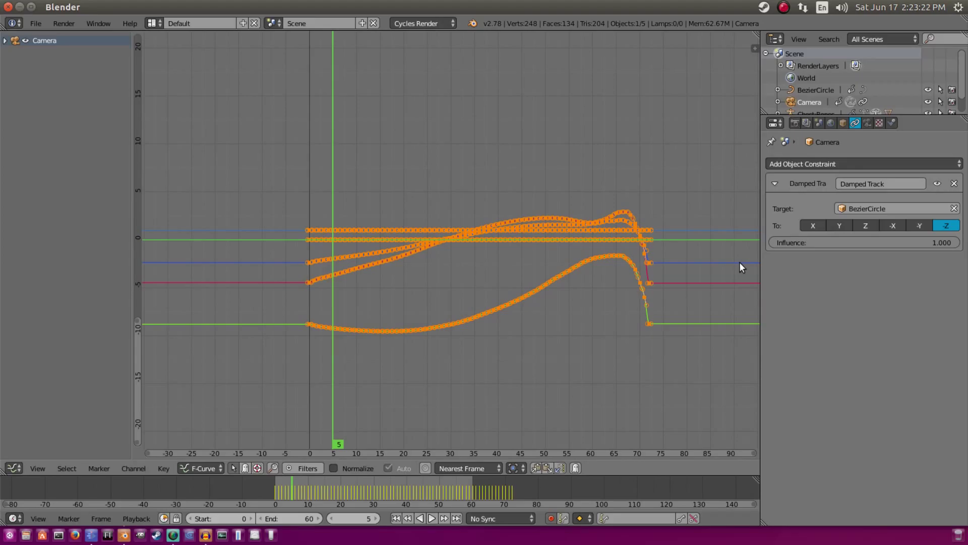
key("shift+r")
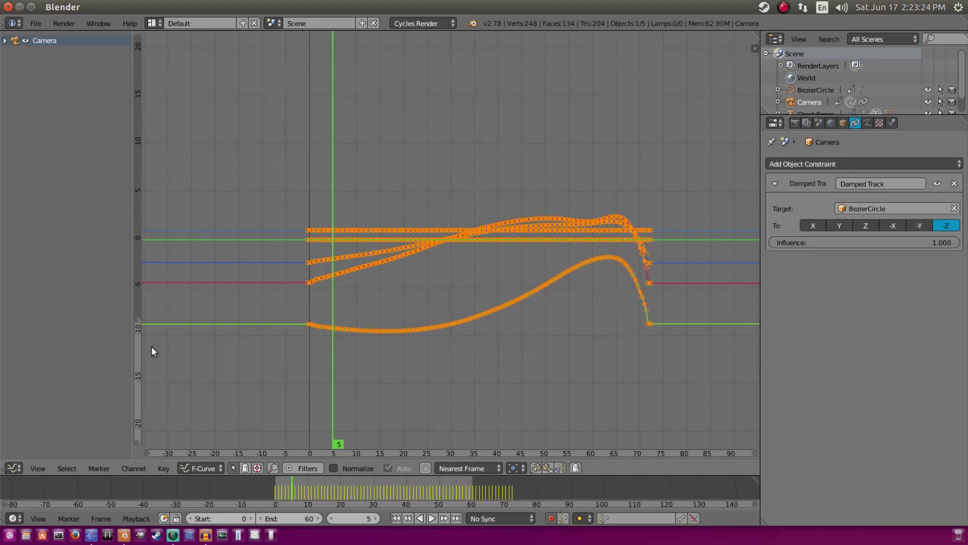
Switch the area back to the 3D View and play the smoothed camera animation from the start.
left_click(15, 468)
left_click(31, 454)
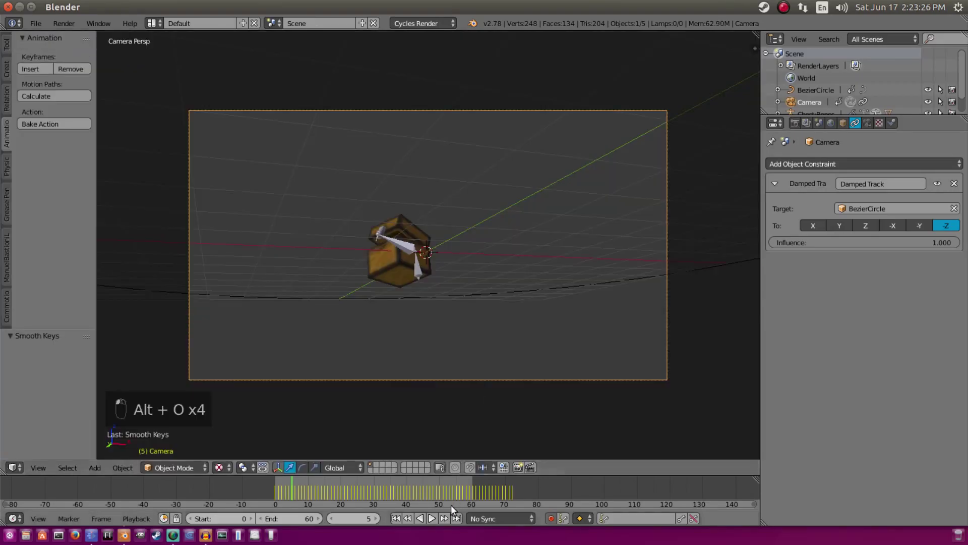
left_click(397, 518)
left_click(431, 517)
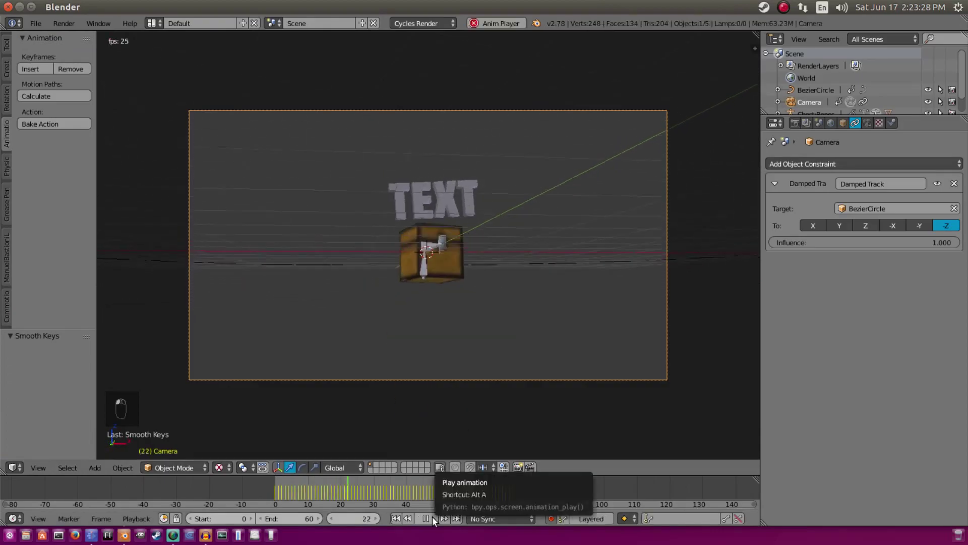
left_click(432, 516)
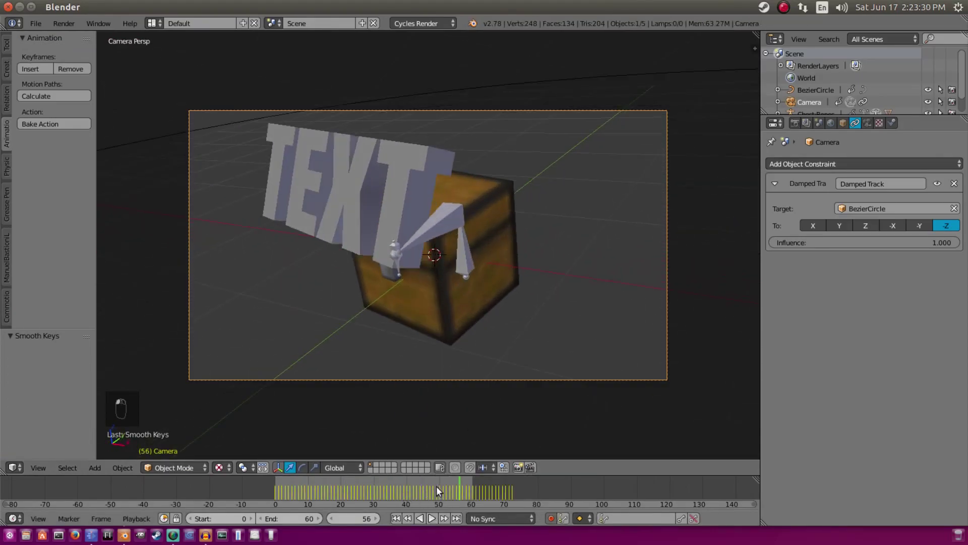
Select the 3D text, go to frame 62 and move the text in front of the chest.
left_click(470, 485)
right_click(338, 273)
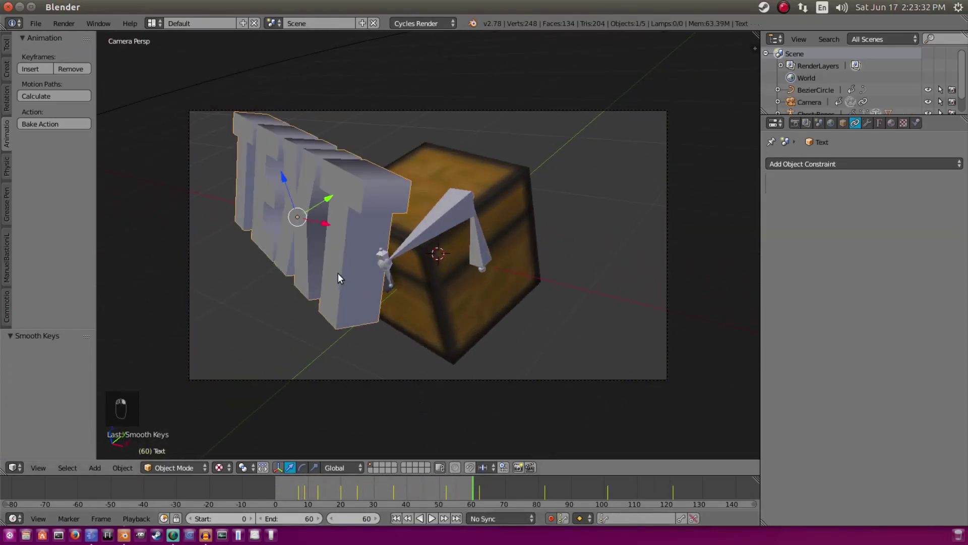
left_click(447, 483)
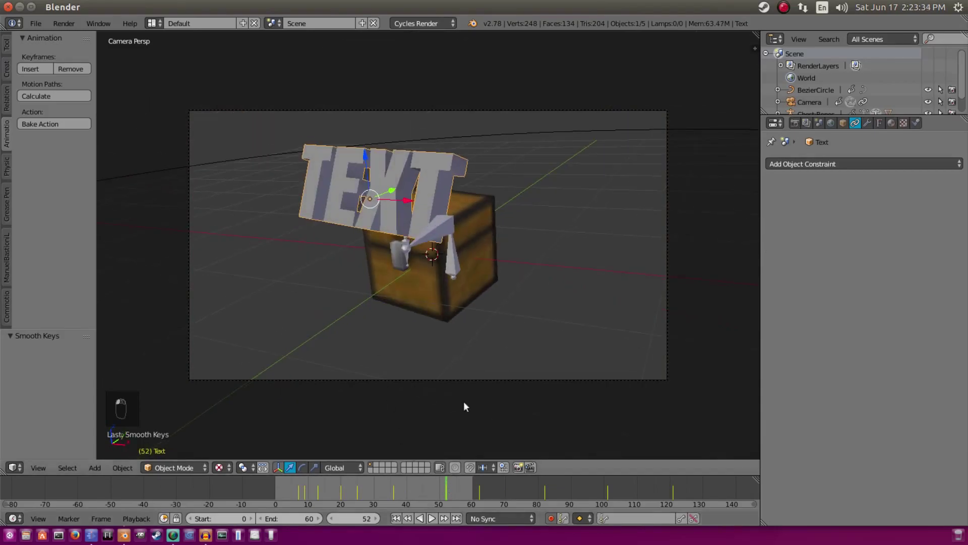
key("Right")
key("Right")
key("Right")
key("Right")
key("Right")
key("Right")
key("Right")
key("Right")
key("Right")
key("Right")
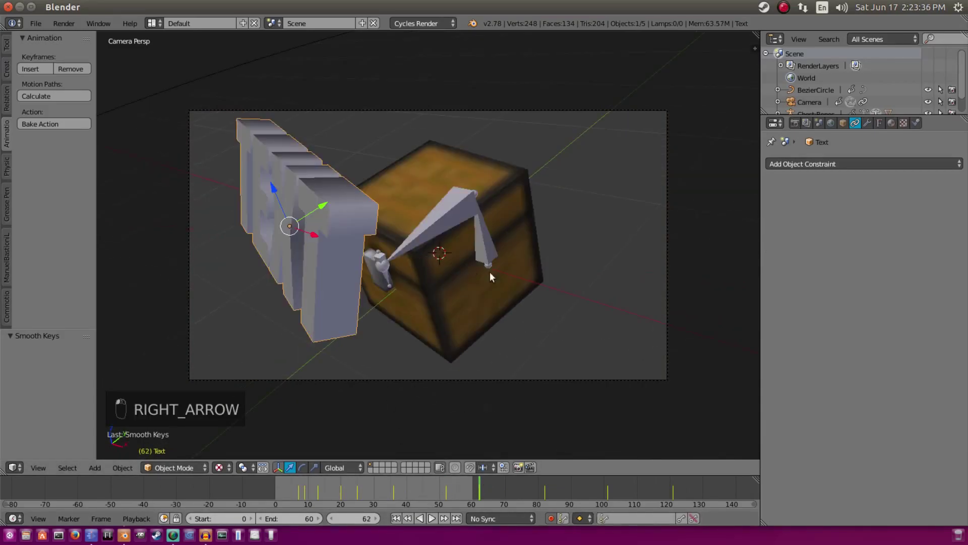
key("g")
key("g")
left_click(624, 288)
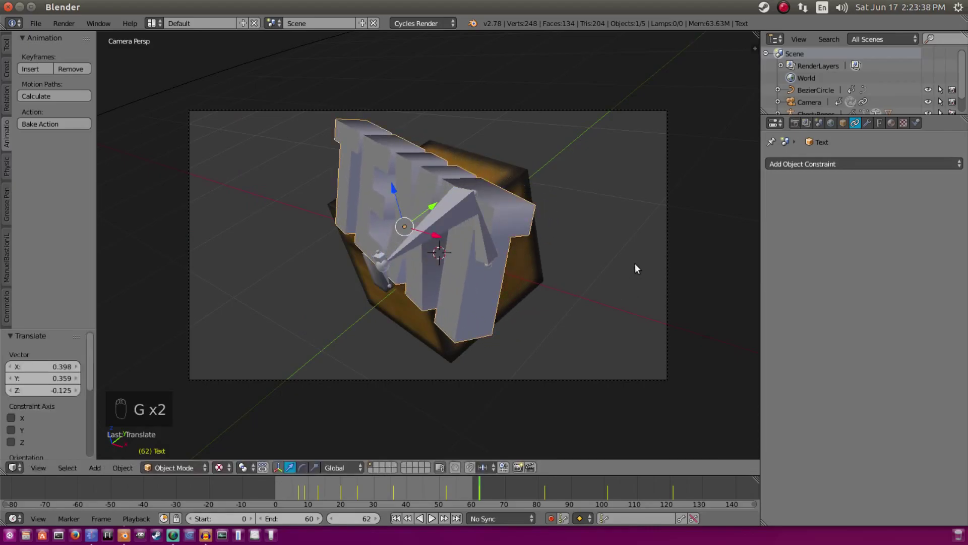
Rotate the text about 31° around Z at frame 62 and play the animation to check it.
key("r")
left_click(612, 140)
left_click_drag(432, 490, 375, 507)
left_click(432, 518)
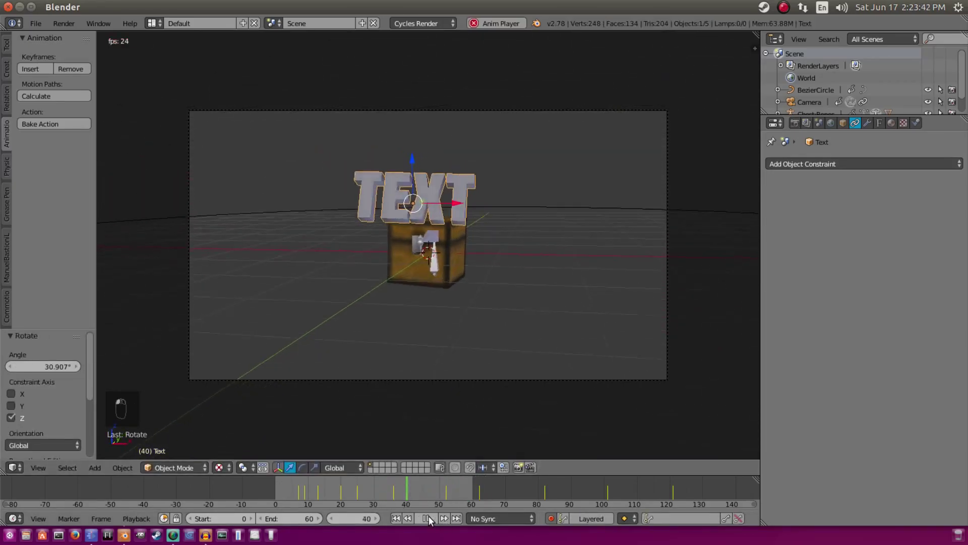
At frame 62, move the text toward the camera along its local Z, 0.915 along X and 0.353 along Z.
left_click_drag(422, 497, 479, 496)
key("g")
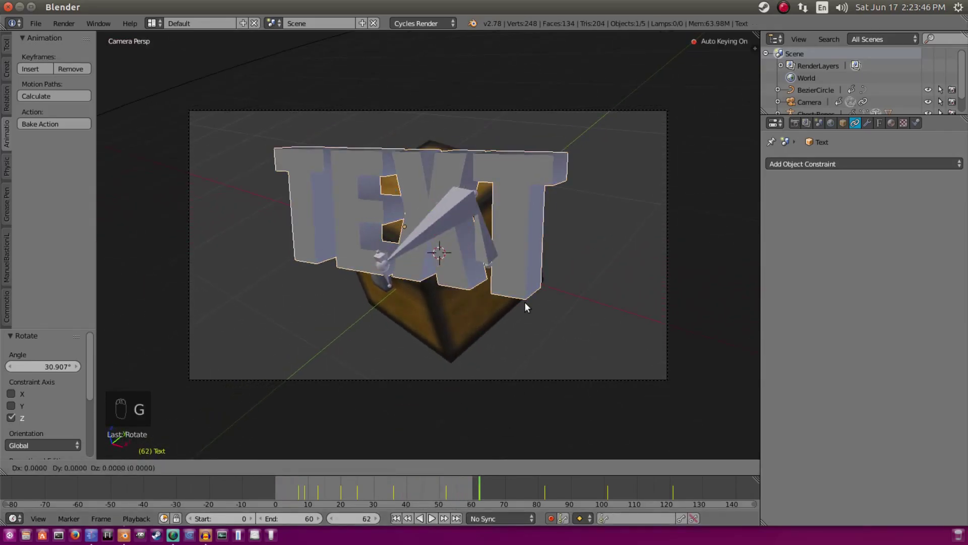
key("z")
key("z")
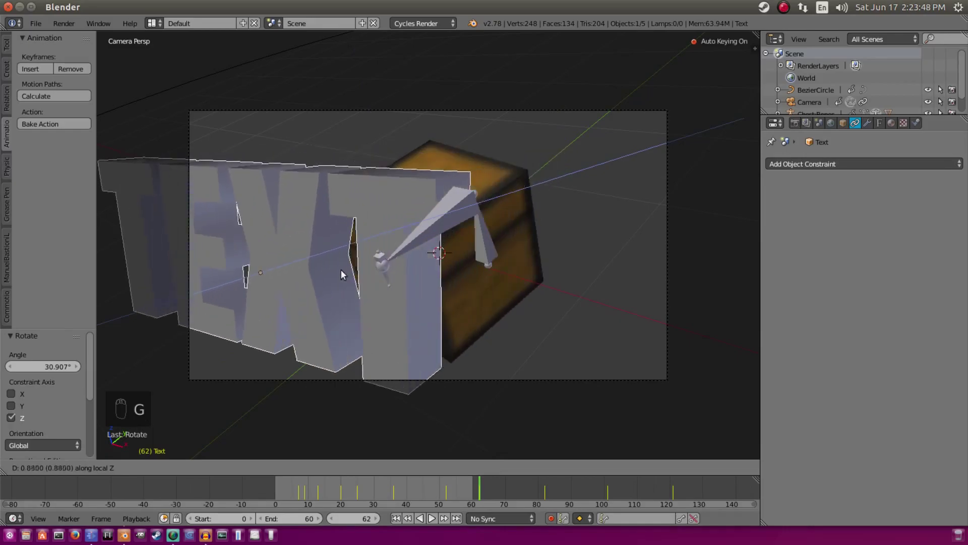
left_click(262, 293)
key("g")
key("x")
key("g")
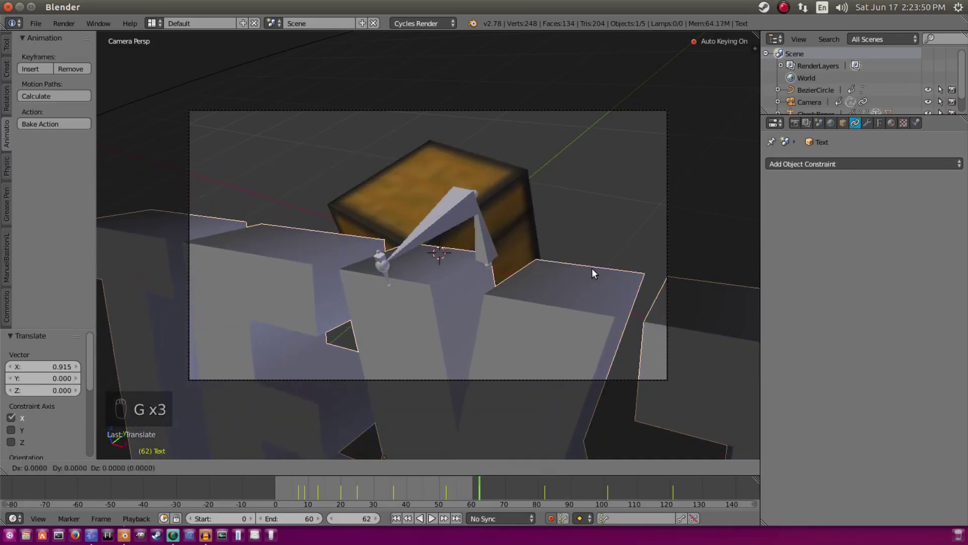
left_click(558, 186)
Rotate the text about 25° around global Z, undo the accidental hide and nudge the text slightly.
key("r")
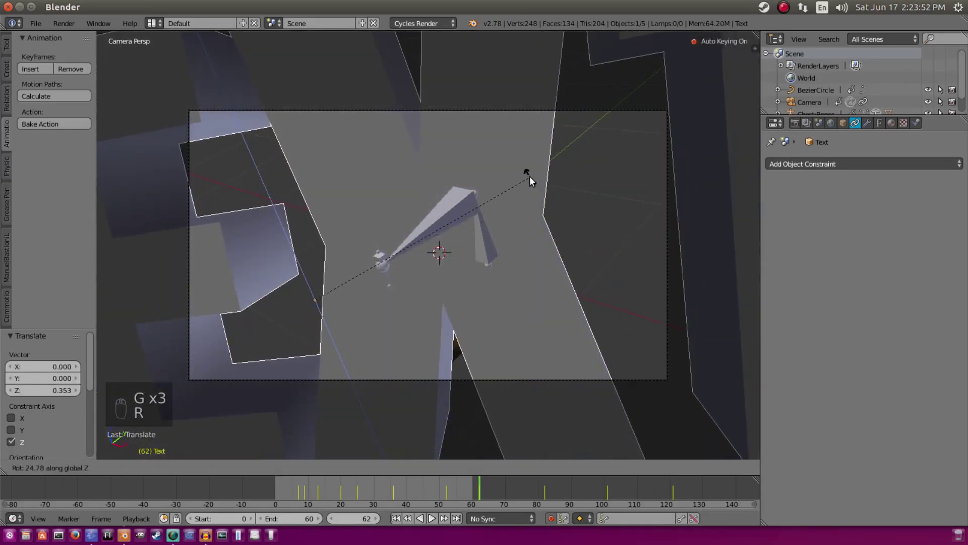
left_click(529, 176)
key("h")
key("ctrl+z")
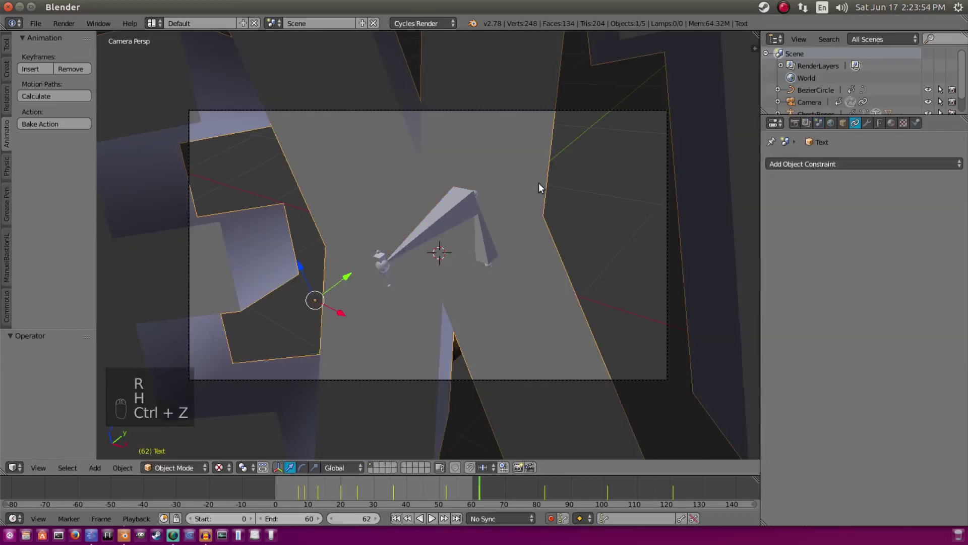
key("g")
left_click(551, 183)
Play the animation from the start to check how the text flies toward the camera.
key("alt+a")
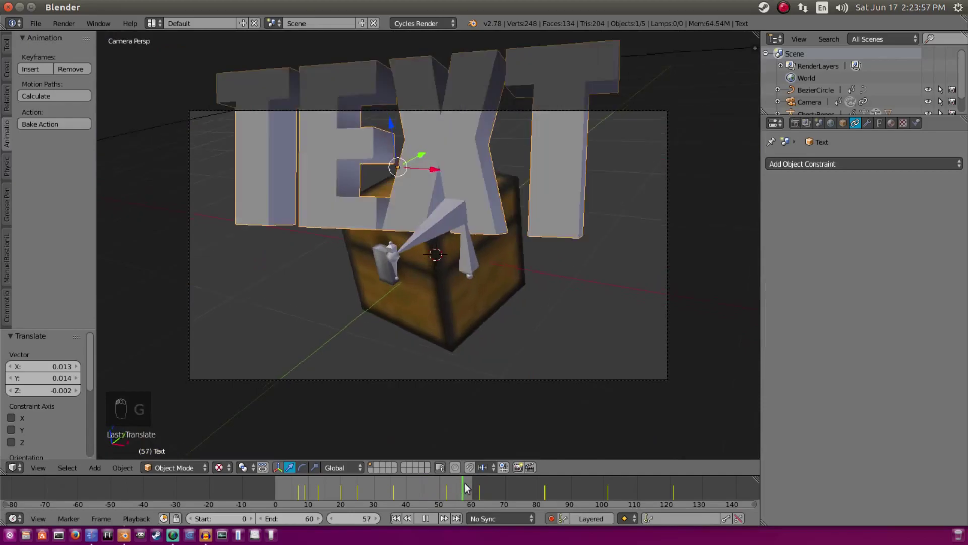
left_click_drag(465, 487, 473, 487)
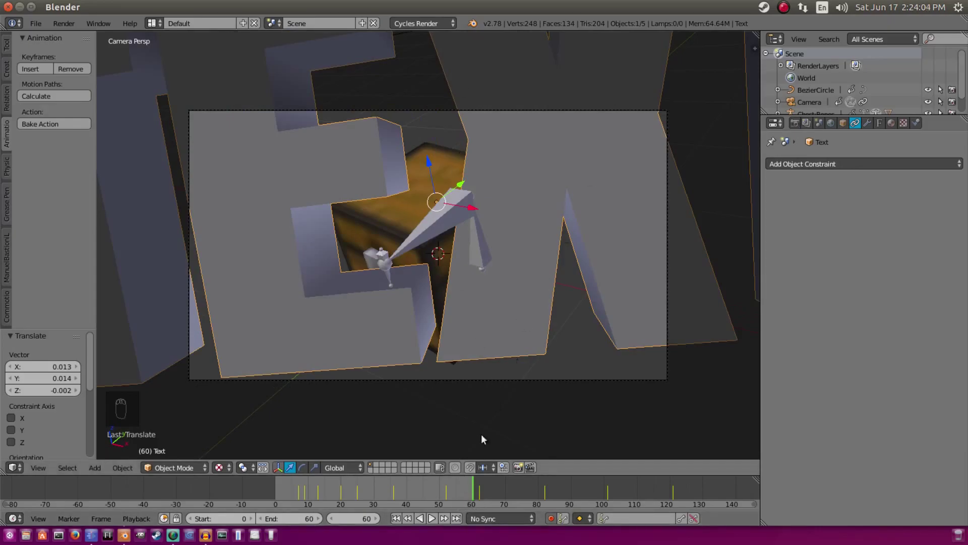
key("shift+Left")
left_click(432, 518)
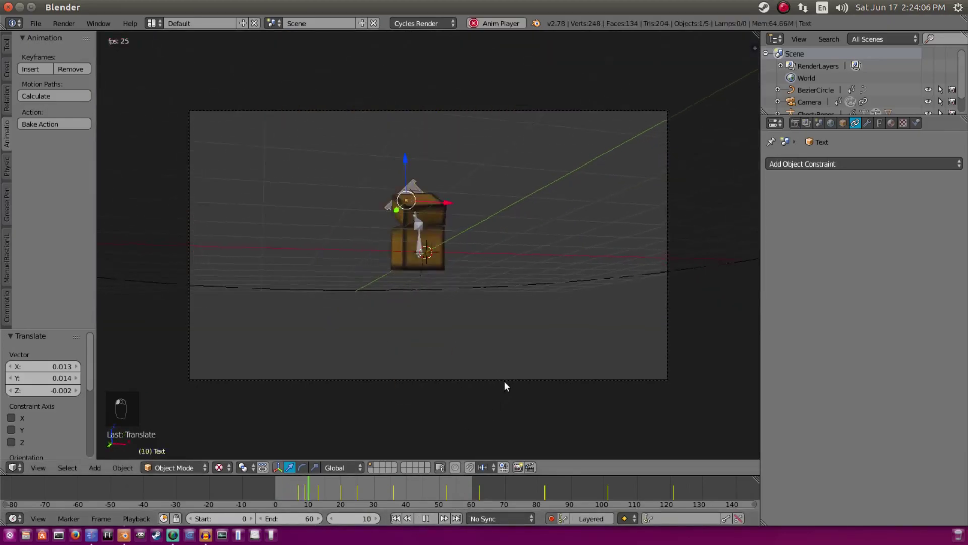
left_click(426, 518)
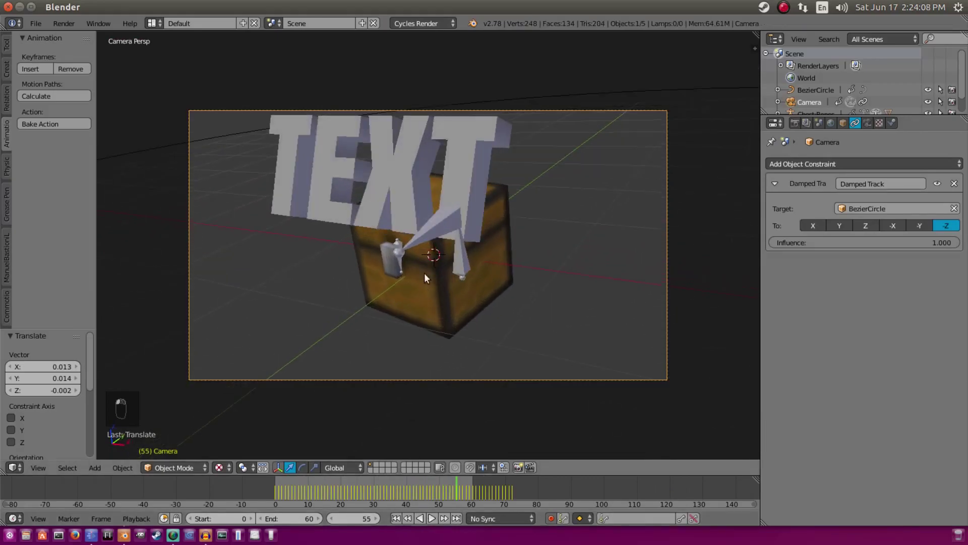
Set the world's Background color to a 0.152 grey and enable Ambient Occlusion.
left_click_drag(338, 495, 422, 499)
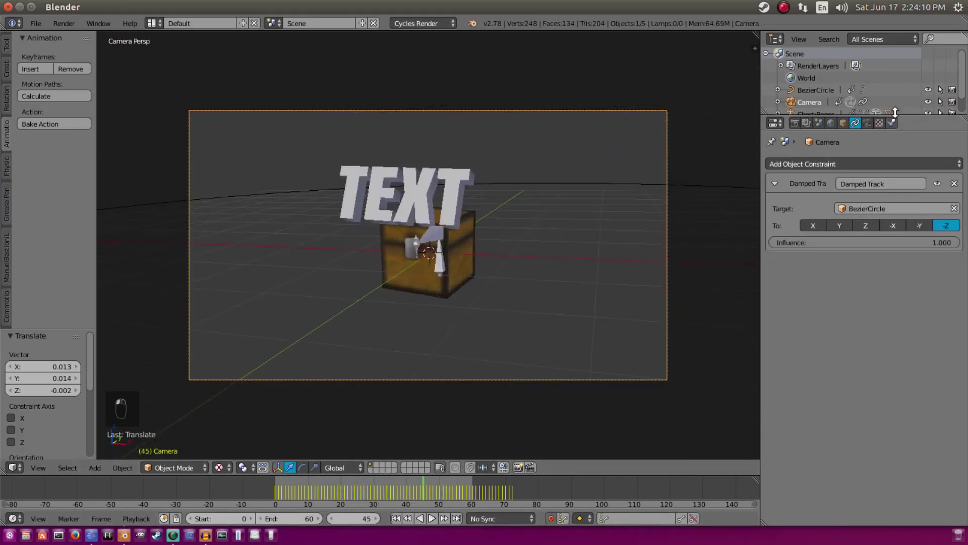
left_click(831, 123)
left_click(863, 229)
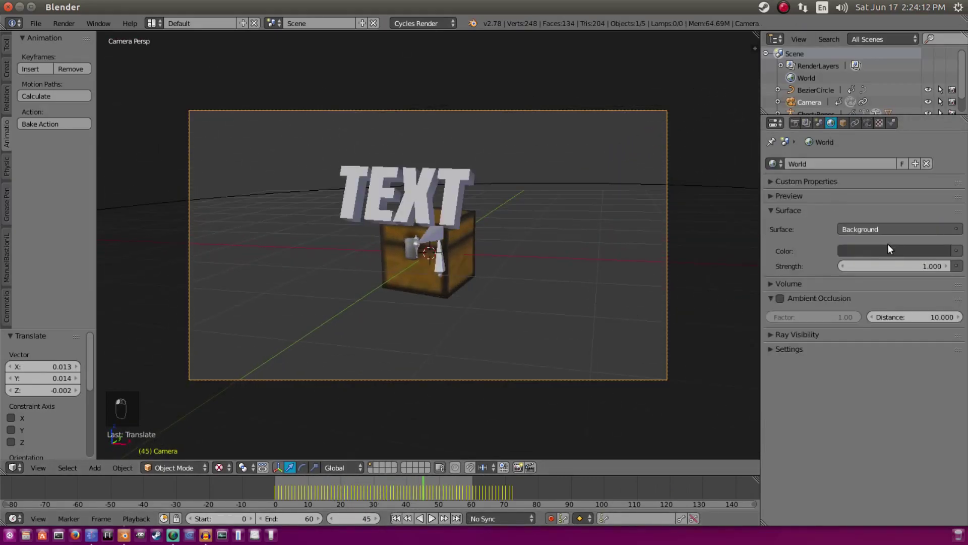
left_click(888, 250)
left_click_drag(942, 135, 942, 144)
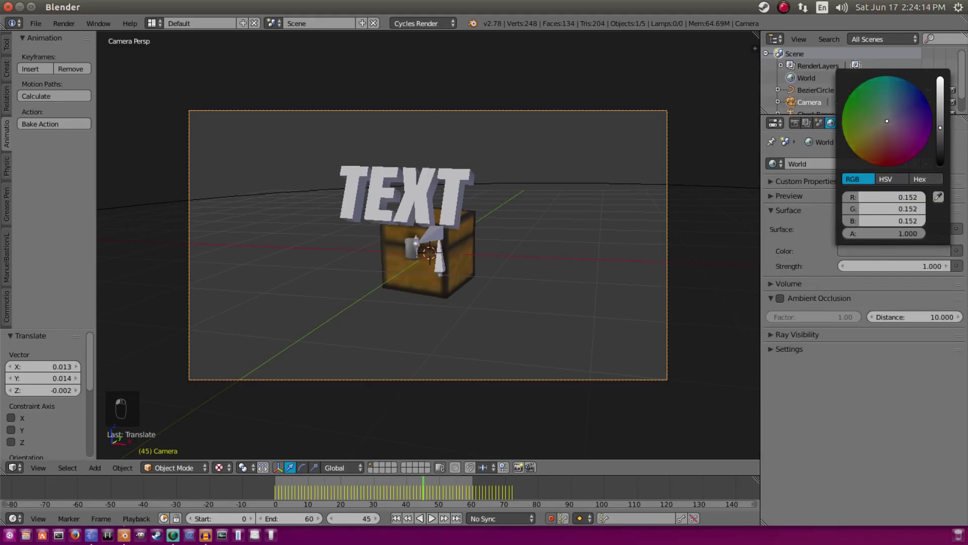
left_click(850, 227)
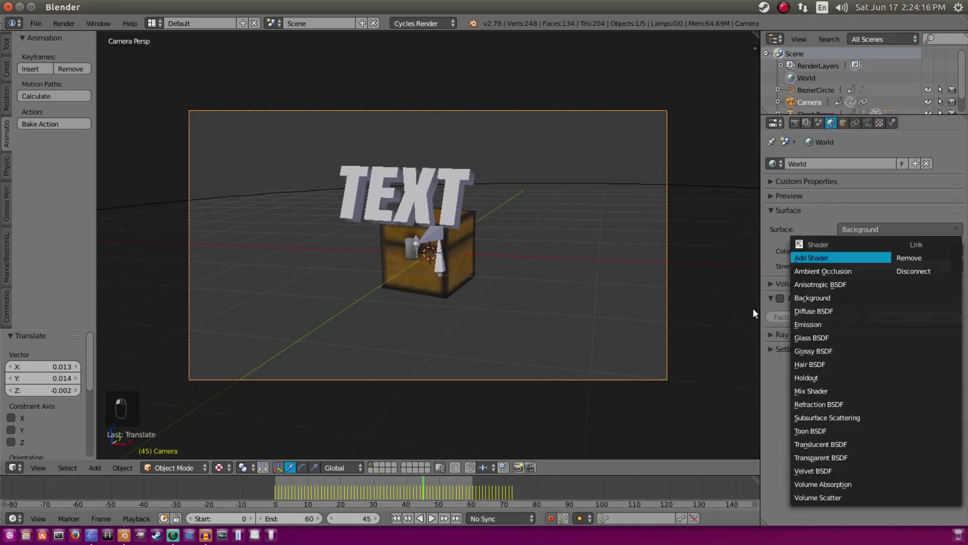
left_click(780, 298)
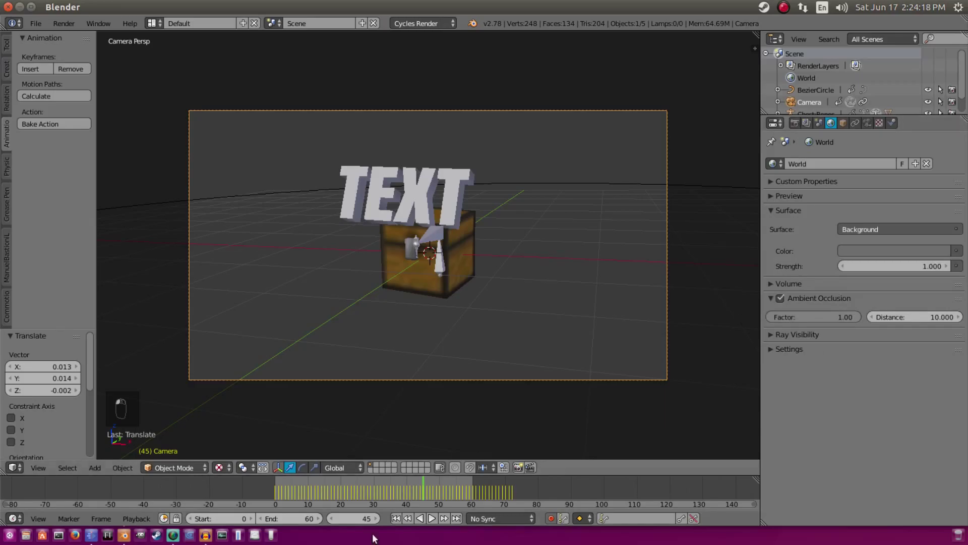
Preview the scene with Rendered viewport shading and show the render settings.
left_click(219, 467)
left_click(242, 386)
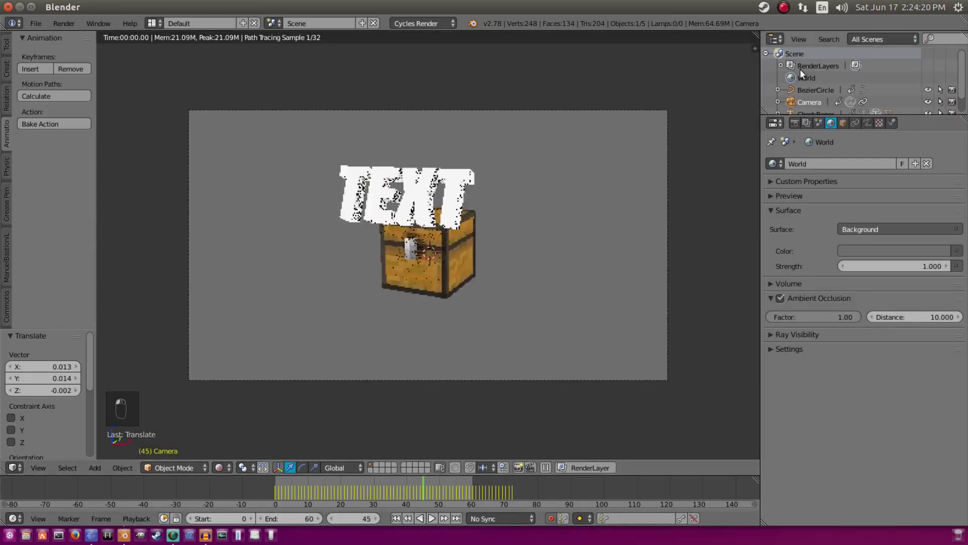
left_click(796, 123)
left_click(773, 376)
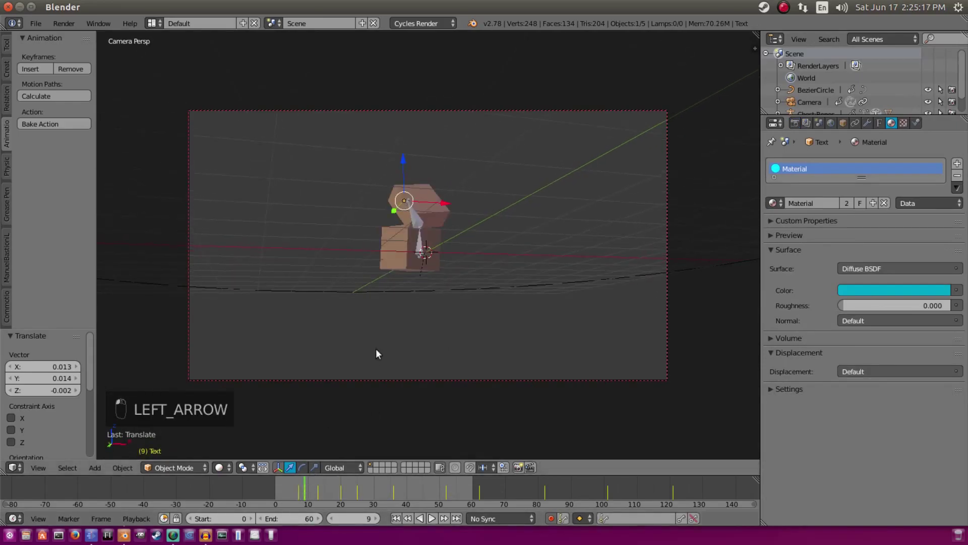
Select the camera and keyframe its focal length at 35 mm on frame 5.
mouse_move(295, 489)
left_mouse_down()
mouse_move(282, 487)
mouse_move(295, 490)
left_mouse_up()
key("Left")
key("Left")
key("Left")
key("Left")
key("Right")
key("Right")
key("Right")
key("Right")
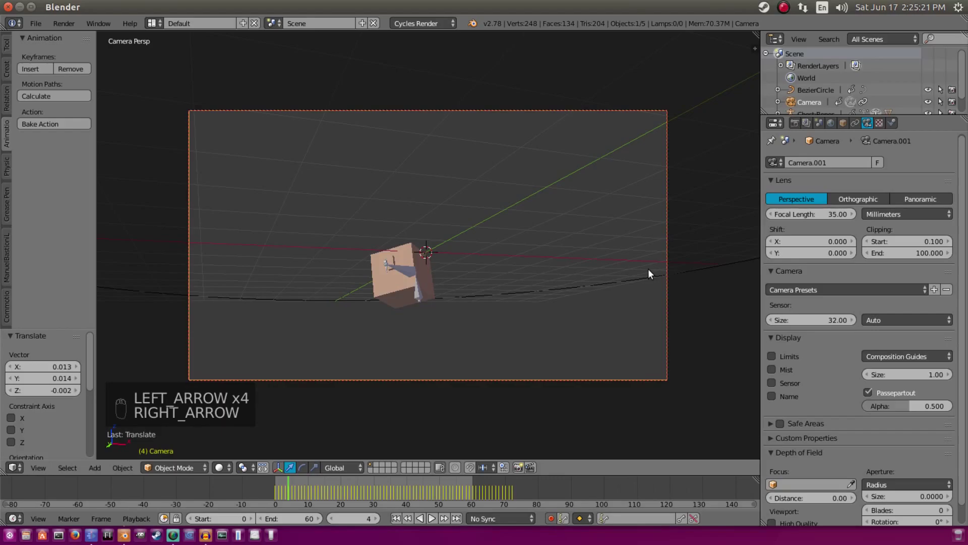
key("Left")
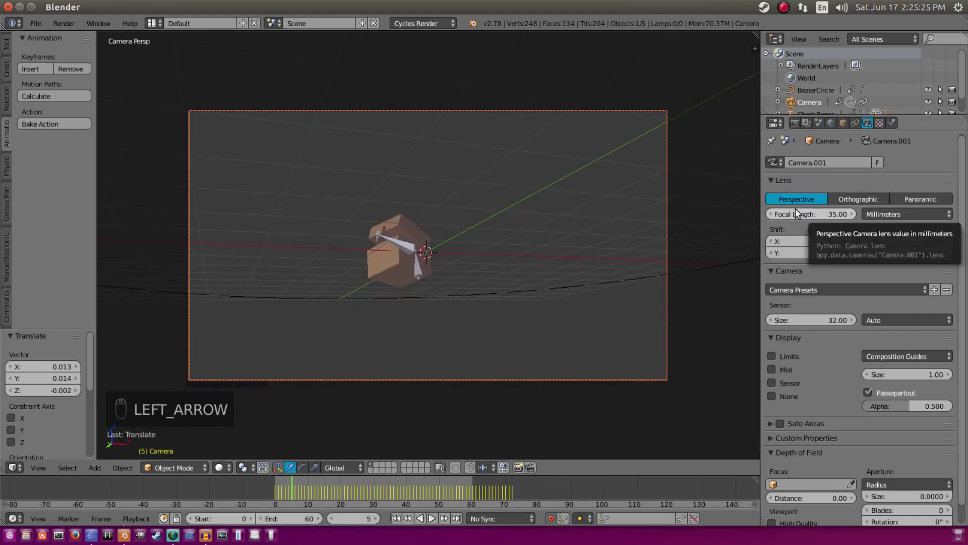
key("i")
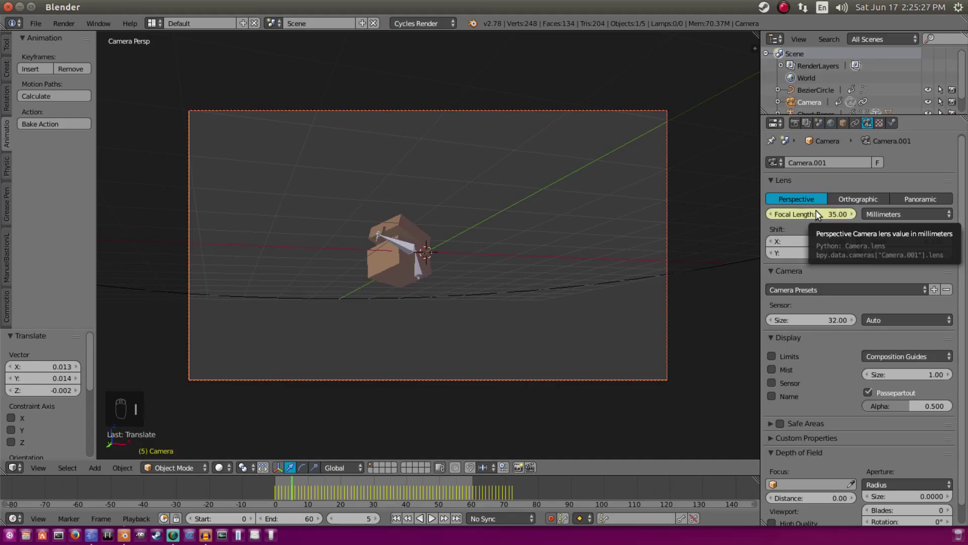
On frame 10, set the camera's focal length to 64.35 mm and keyframe it.
key("Right")
key("Right")
key("Right")
key("Right")
key("Right")
key("Right")
key("Right")
key("Right")
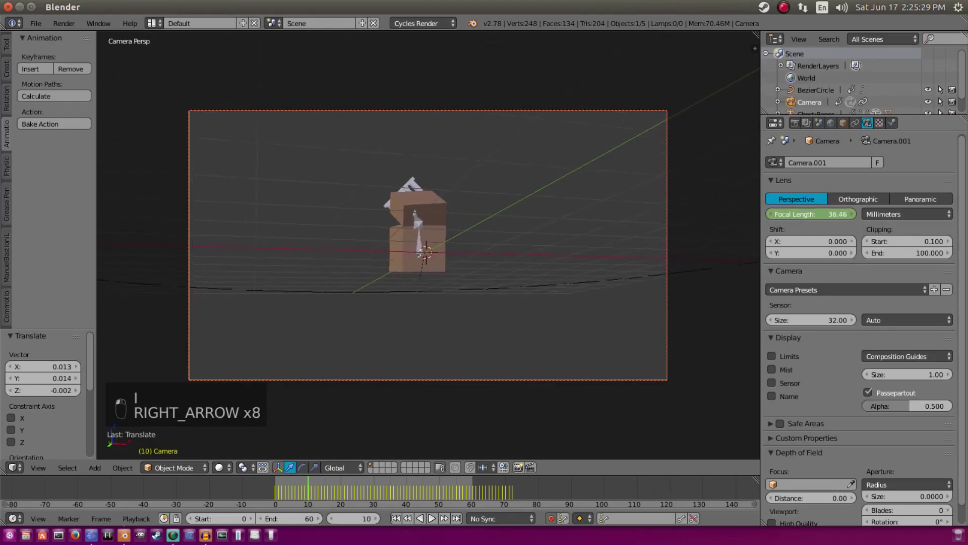
left_click_drag(812, 213, 837, 213)
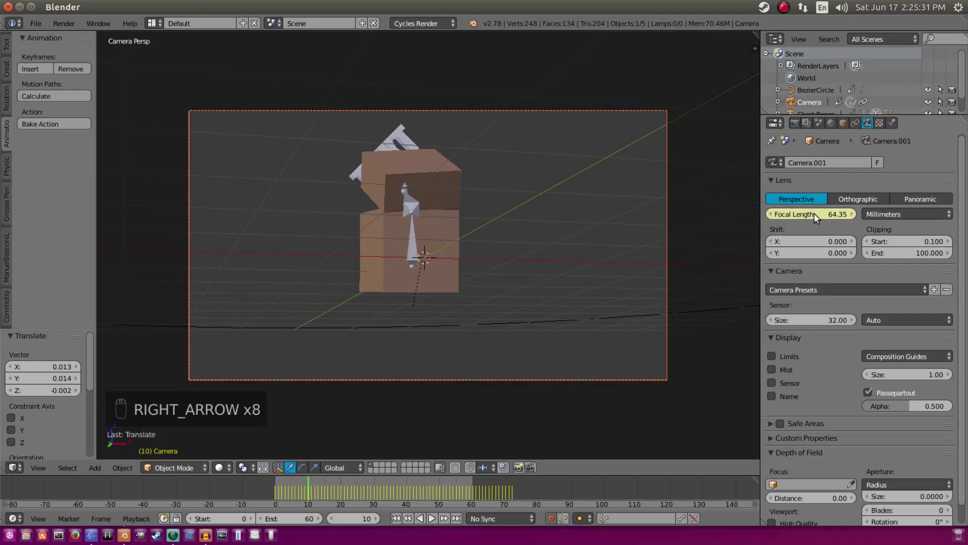
Play the animation from the start to check the camera's zoom-in.
left_click(398, 516)
left_click(433, 518)
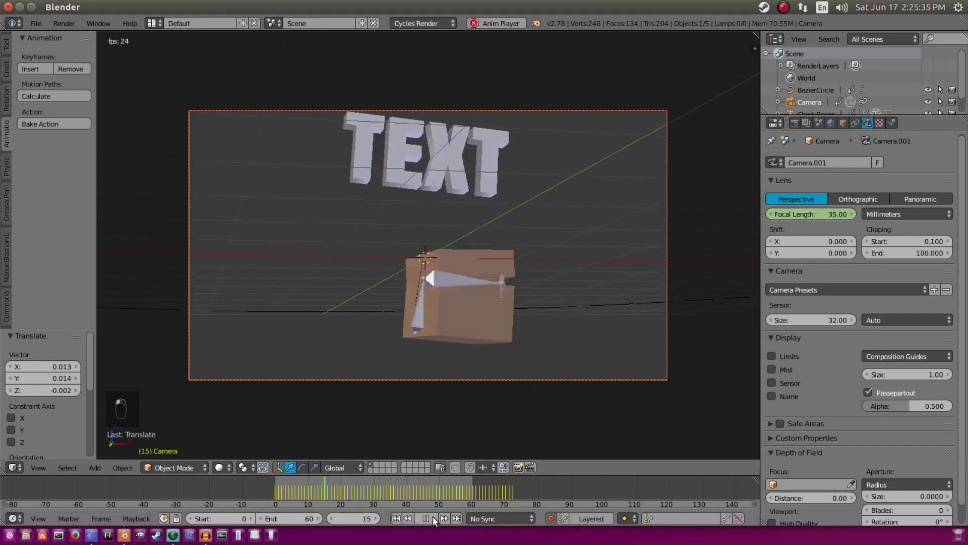
left_click(396, 517)
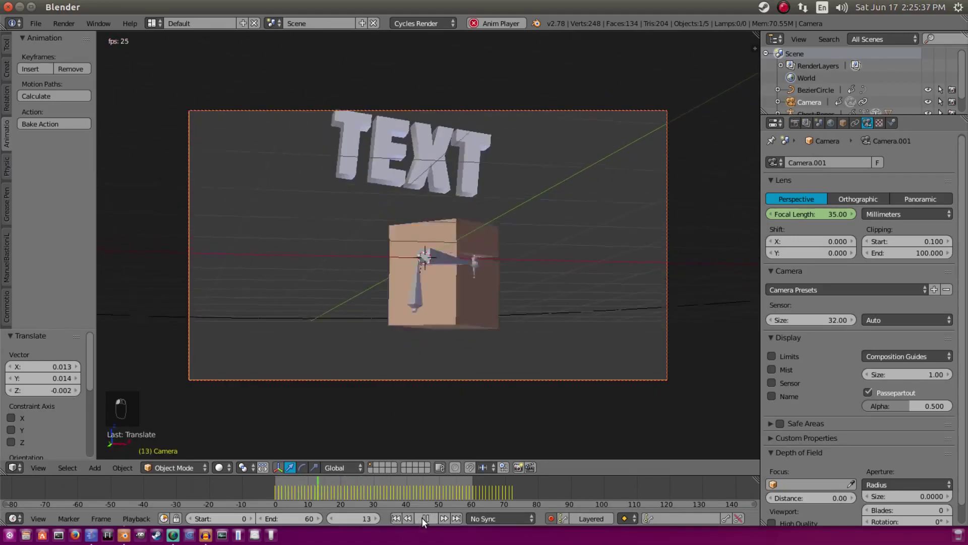
left_click(421, 516)
At frame 23, move the Bezier circle by about 0.047 in X, -0.027 in Y and 0.231 in Z.
left_click_drag(308, 486, 349, 487)
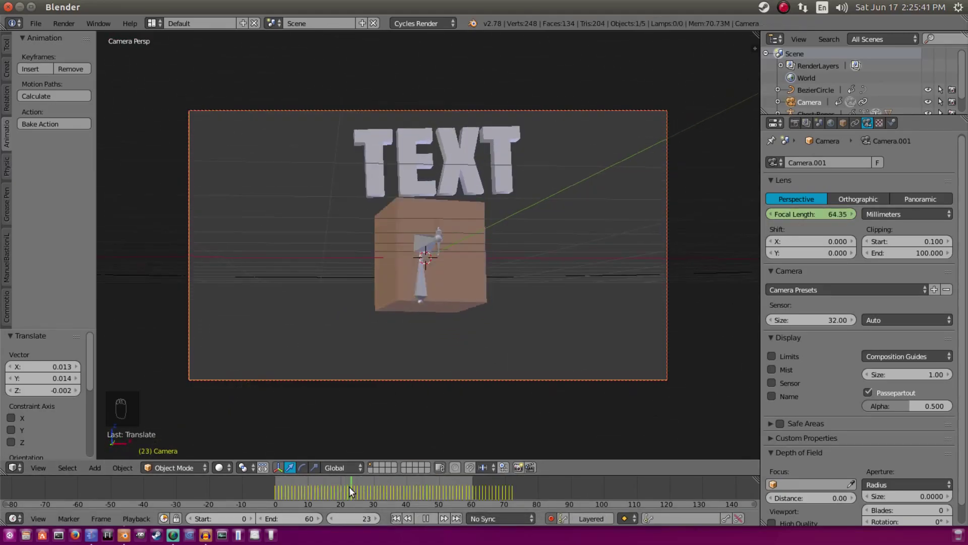
right_click(619, 272)
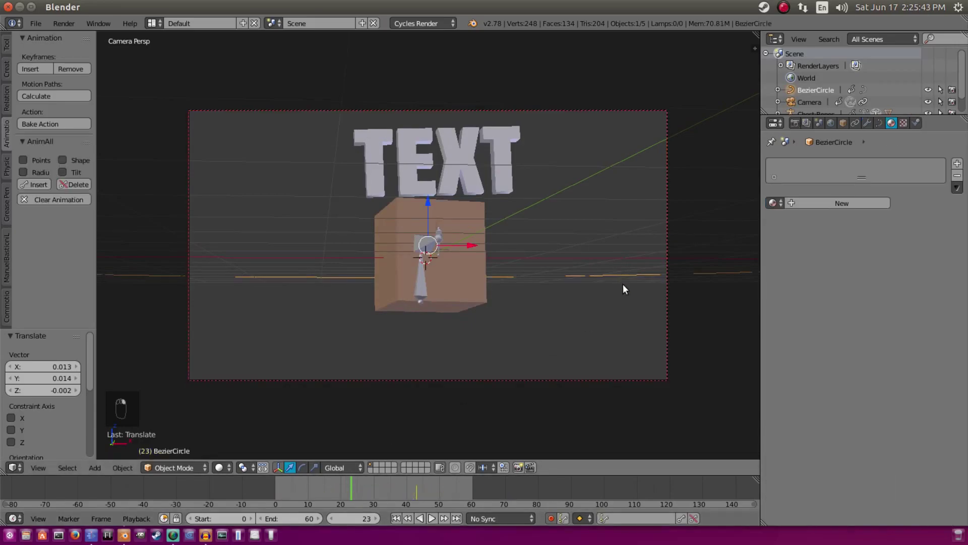
key("g")
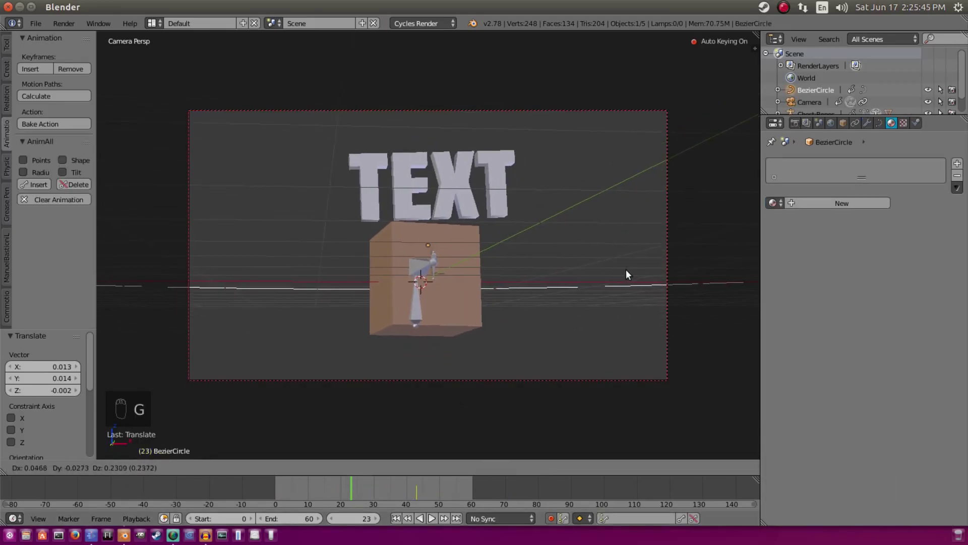
left_click(626, 269)
At frame 43, move the Bezier circle by about -0.077 in X, 0.028 in Y and 0.522 in Z.
left_click_drag(309, 489, 415, 489)
key("g")
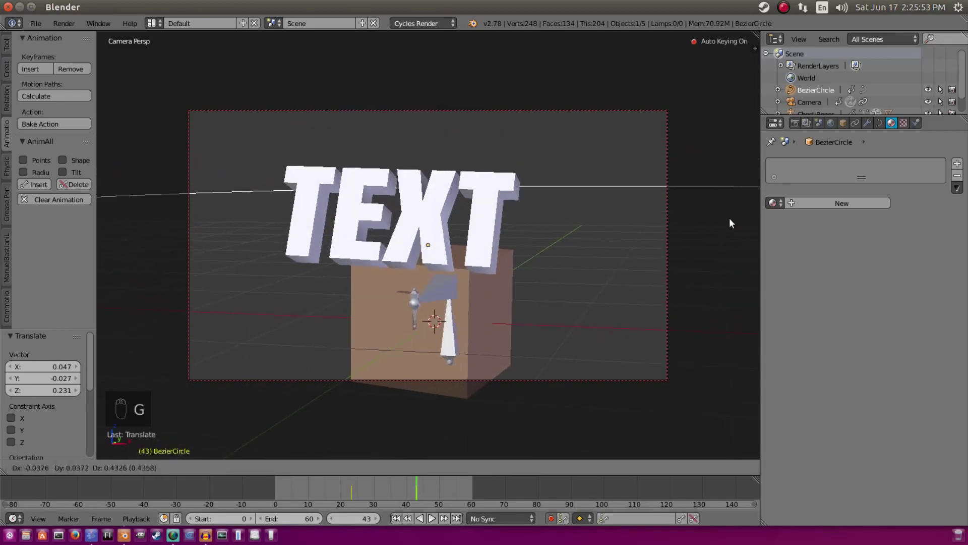
left_click(726, 212)
Select the camera and set its focal length to 208.09 mm with a keyframe on frame 60.
left_click_drag(434, 488, 453, 485)
key("Right")
right_click(655, 224)
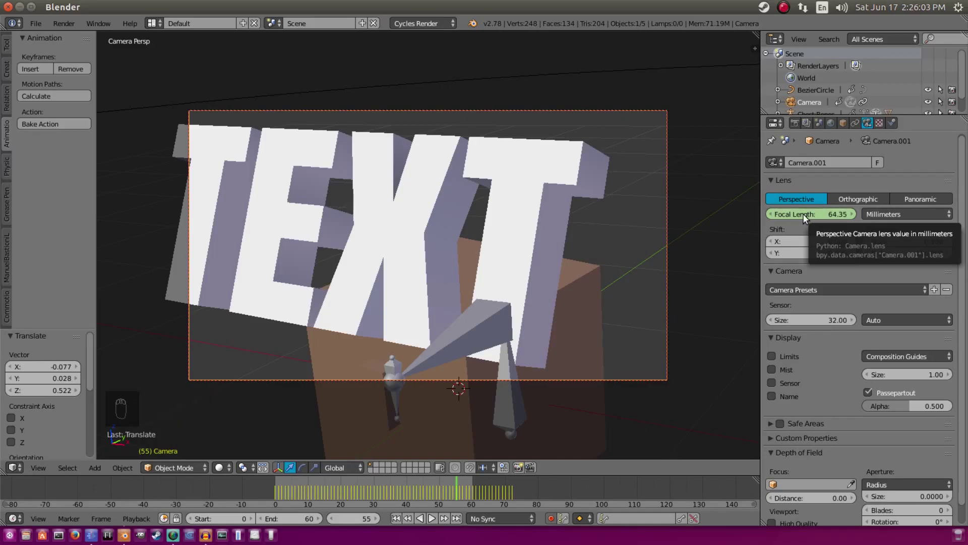
key("Right")
key("Right")
key("Right")
key("Right")
key("Right")
key("Right")
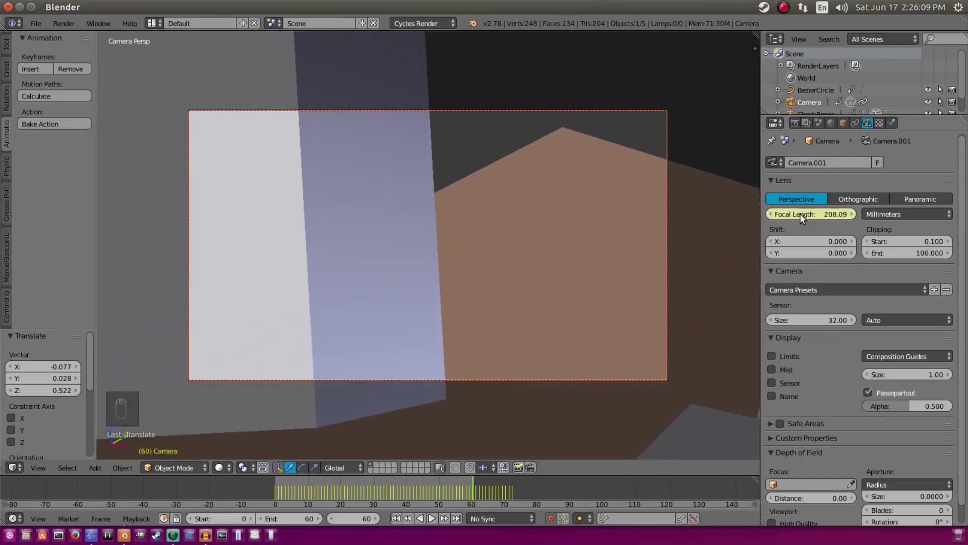
scroll(528, 319, "down", 6)
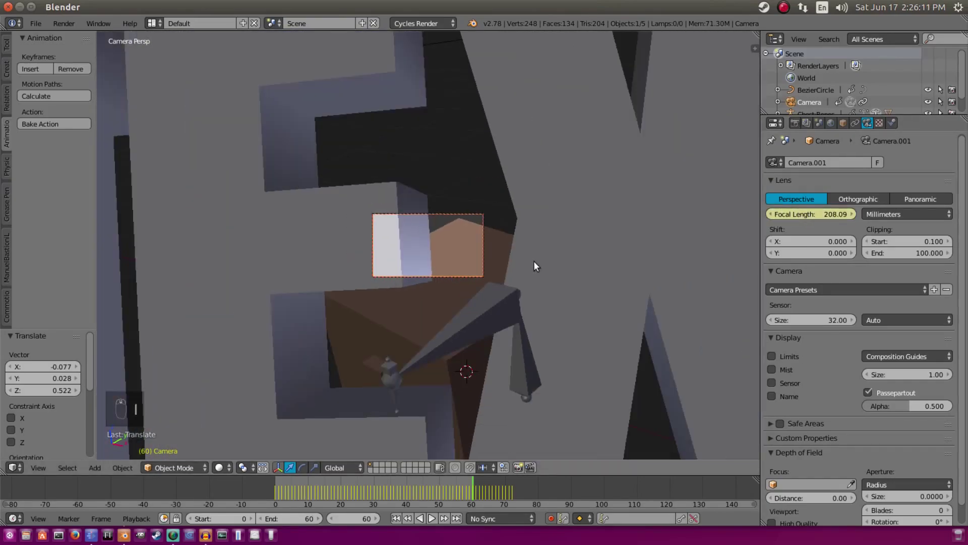
At frame 60, move the Bezier circle by about -0.248 in X, -0.269 in Y and 0.094 in Z.
middle_click_drag(533, 261, 536, 254)
right_click(508, 165)
key("KP_0")
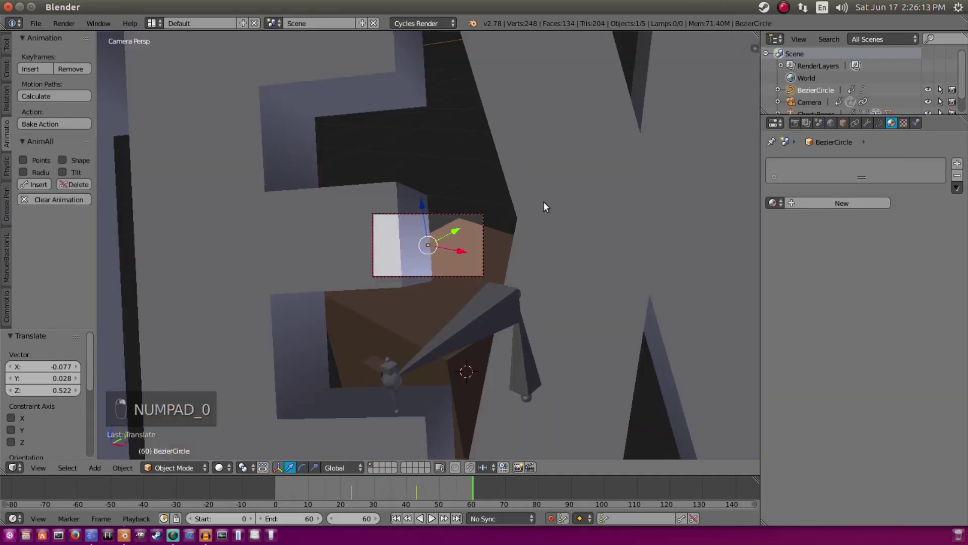
key("g")
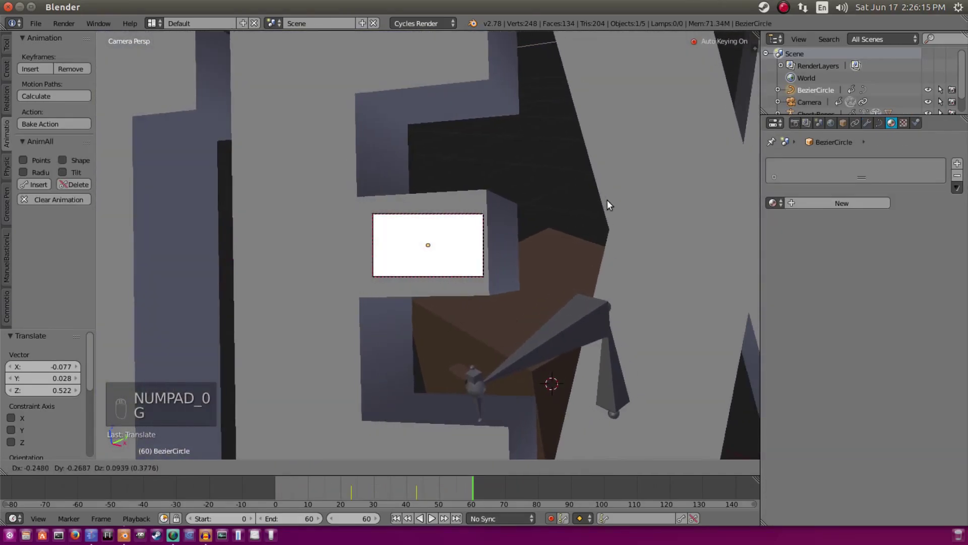
left_click(416, 379)
scroll(514, 232, "up", 5)
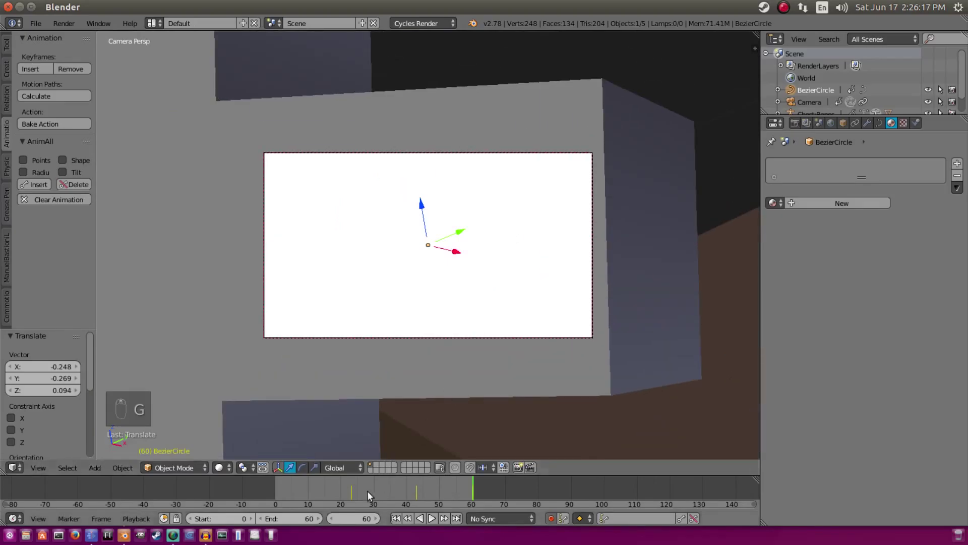
Play the animation to check the camera move, then return to about frame 11.
left_click(428, 519)
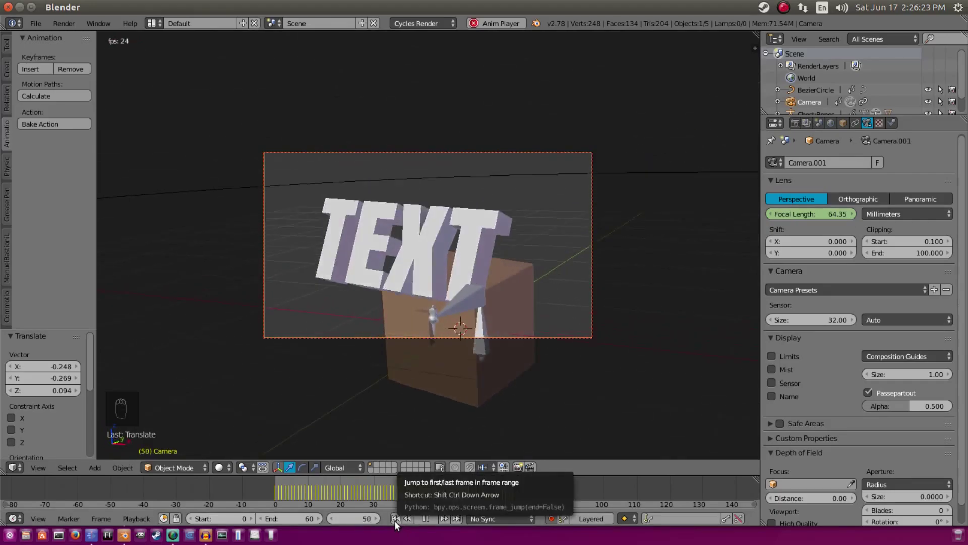
left_click(425, 519)
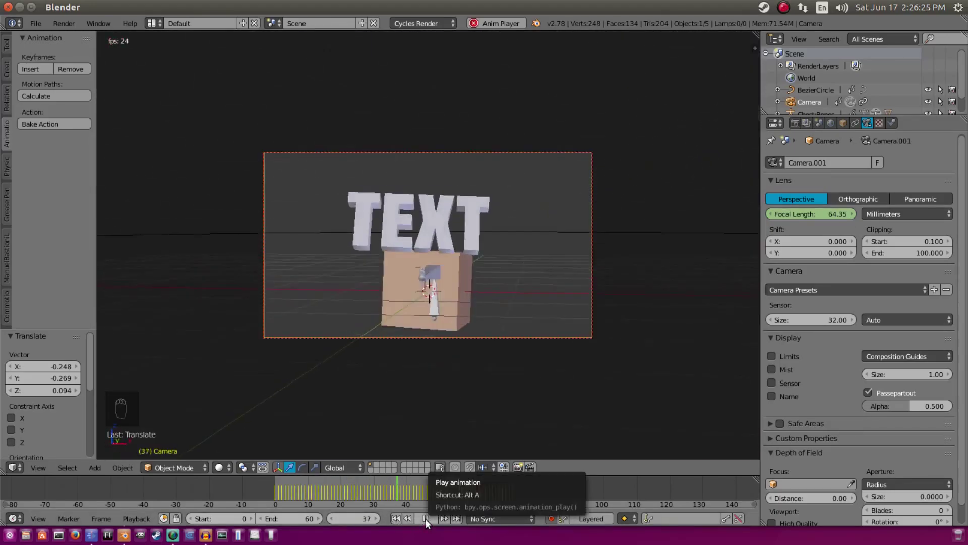
left_click_drag(305, 504, 310, 486)
Enable motion blur in the scene's render settings.
left_click(794, 123)
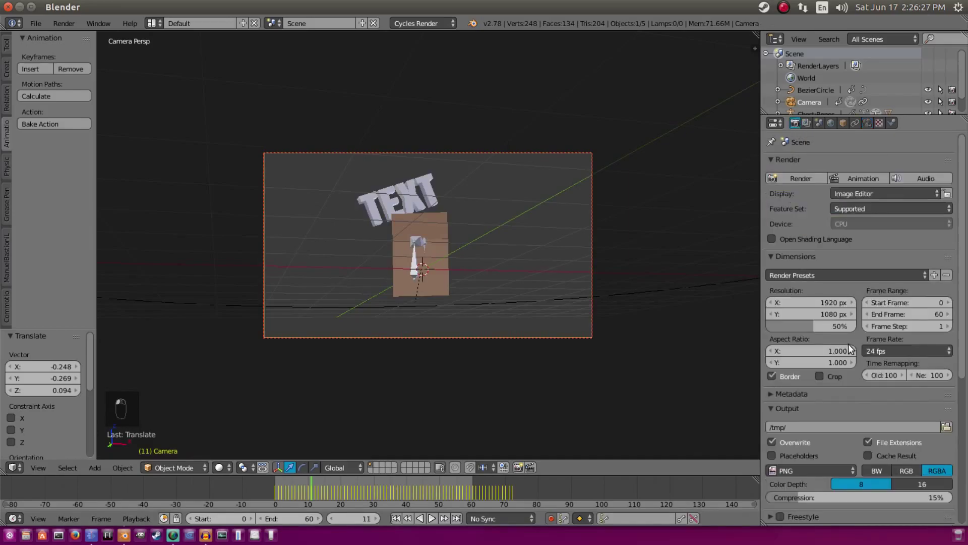
scroll(796, 395, "down", 8)
left_click(780, 341)
Step through the early frames to frame 10 and render it as a still image.
left_click_drag(319, 486, 295, 485)
key("Right")
key("Right")
key("Right")
key("Right")
key("Right")
key("Right")
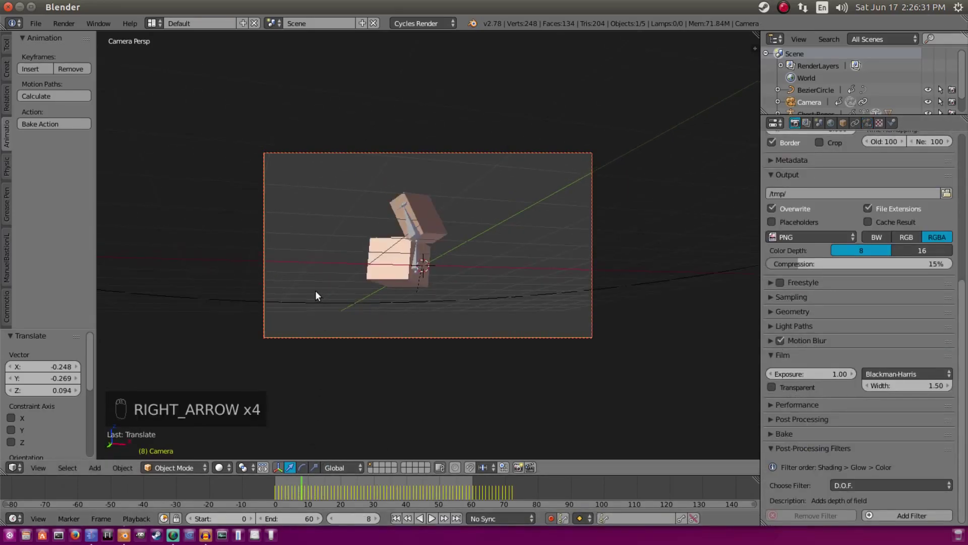
left_click(64, 23)
left_click(66, 37)
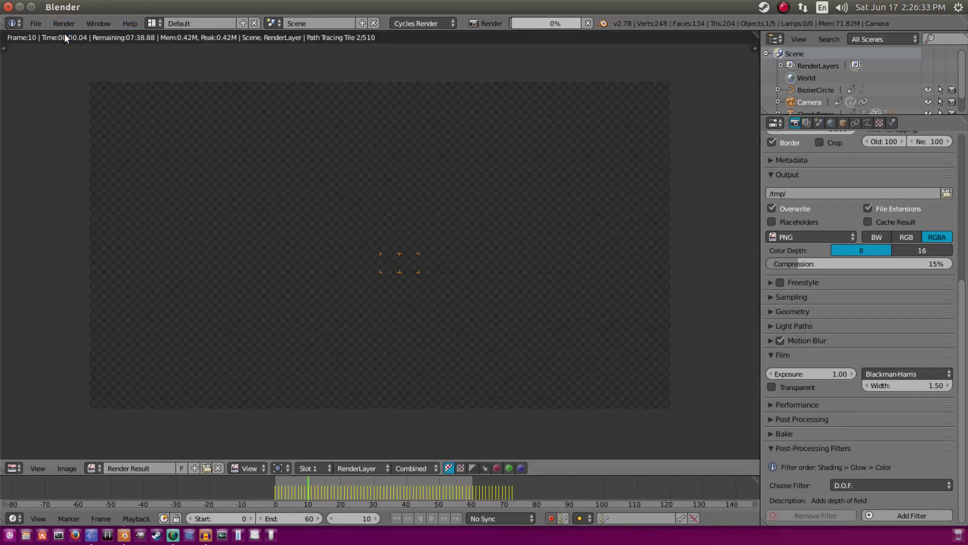
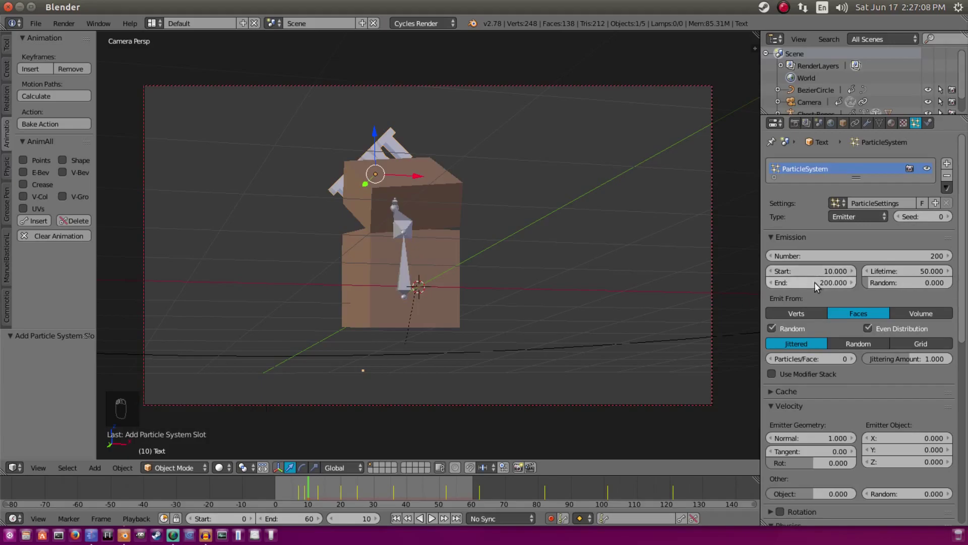
Set the end frame of the text's particle emission to 11.
type("11")
scroll(859, 200, "down", 5)
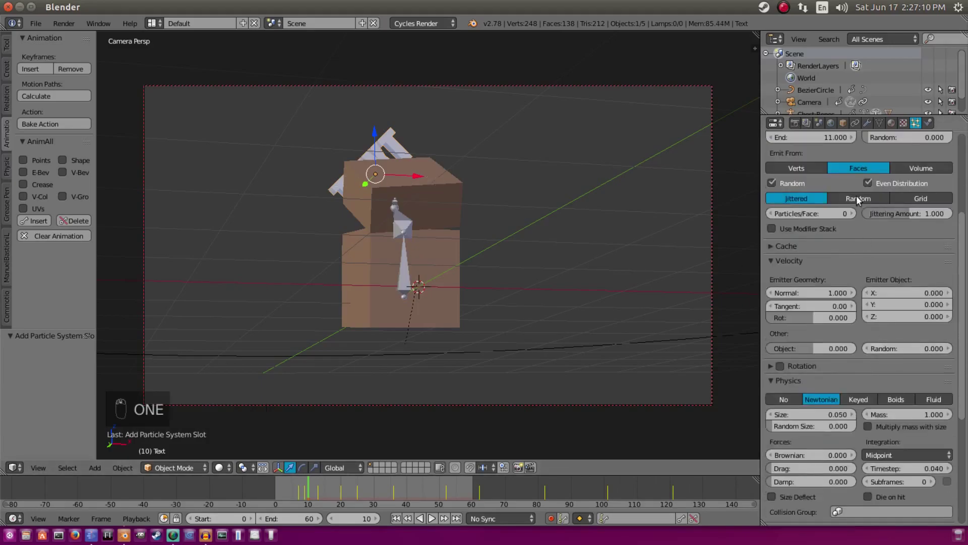
scroll(830, 274, "down", 8)
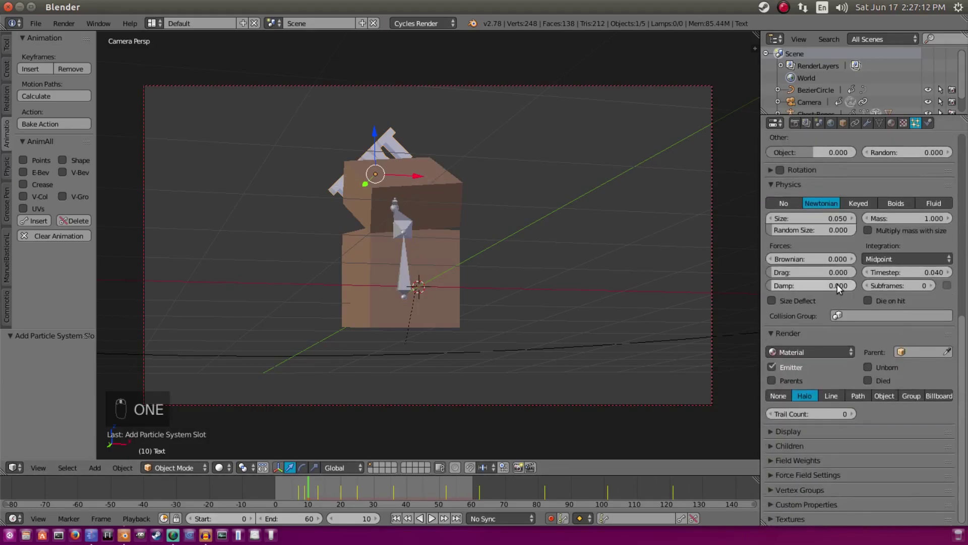
Add a cube placed about 22.326 units away along the X axis and delete its keyframes.
middle_click_drag(538, 303, 430, 144)
key("shift+a")
mouse_move(431, 143)
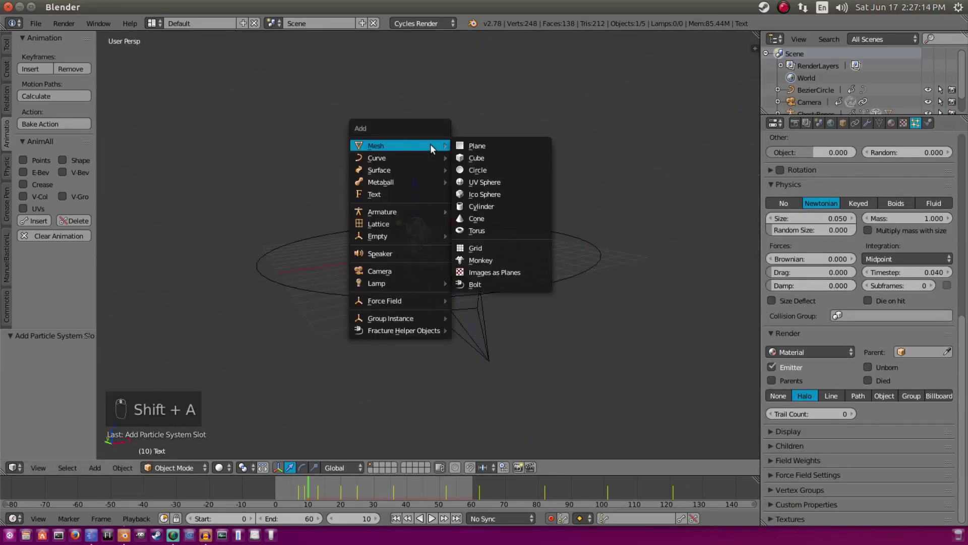
left_click(477, 158)
key("g")
key("x")
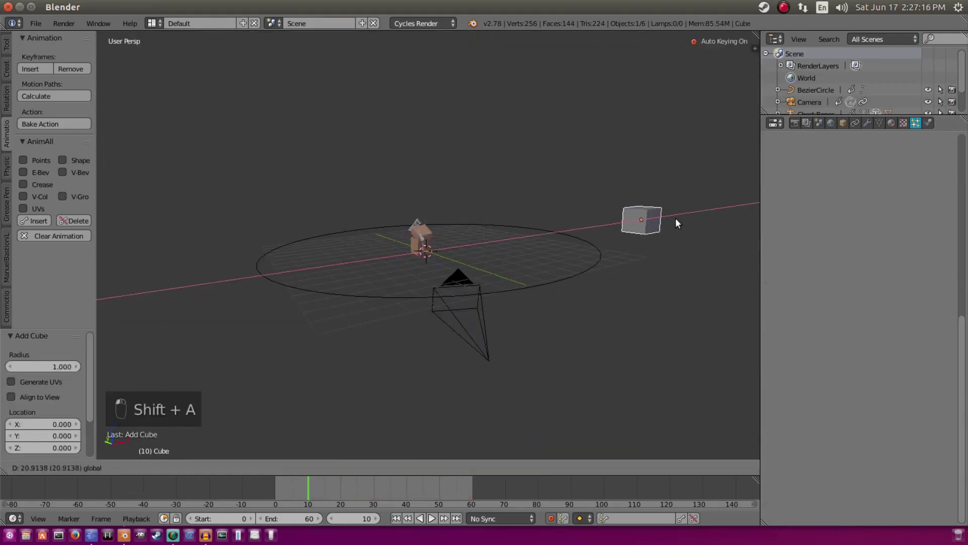
left_click(686, 225)
left_click(70, 69)
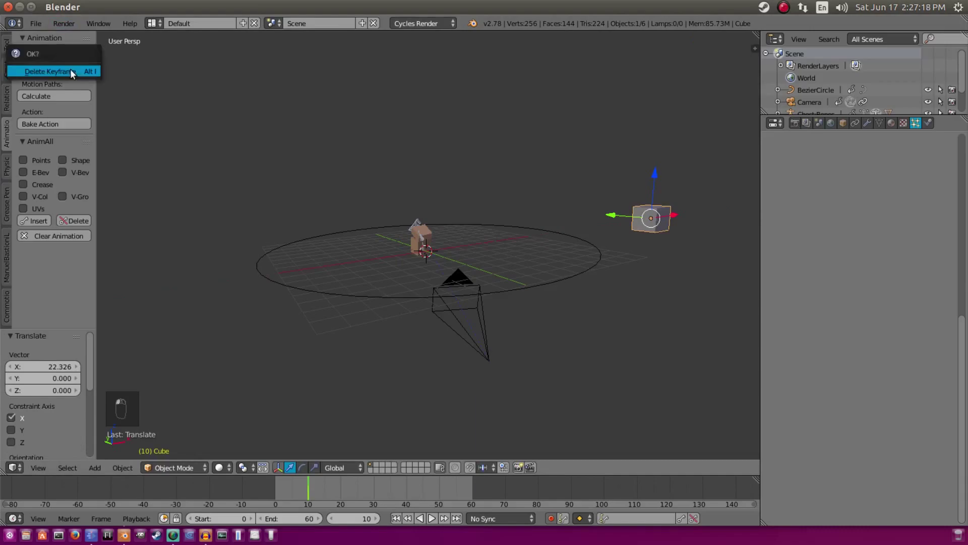
left_click(71, 71)
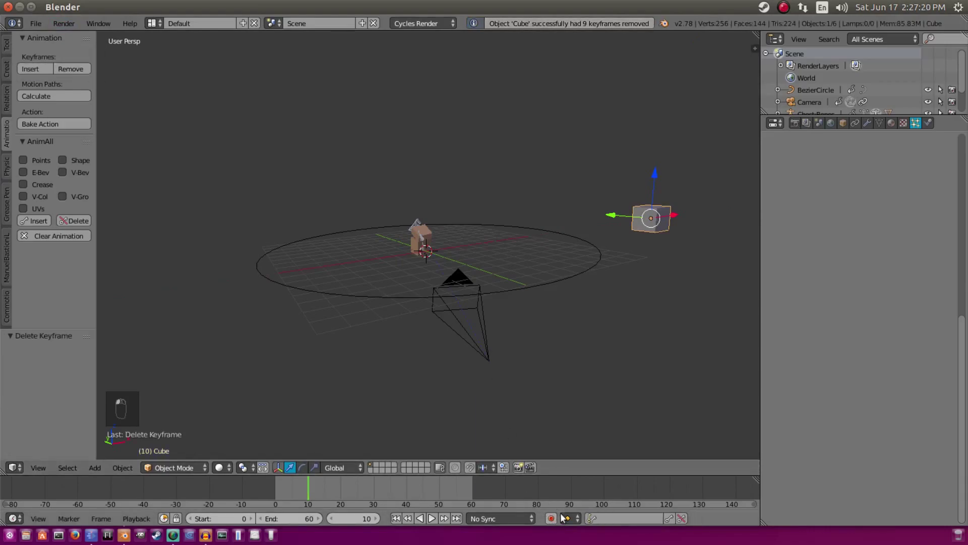
Render the text's particles as the Cube object with a random size of 1.000.
key("KP_0")
right_click(381, 141)
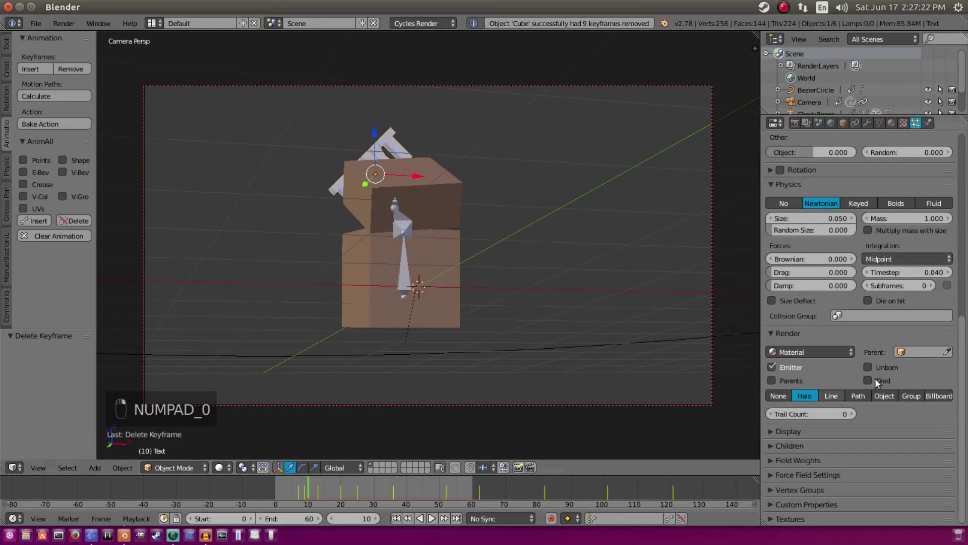
left_click(883, 395)
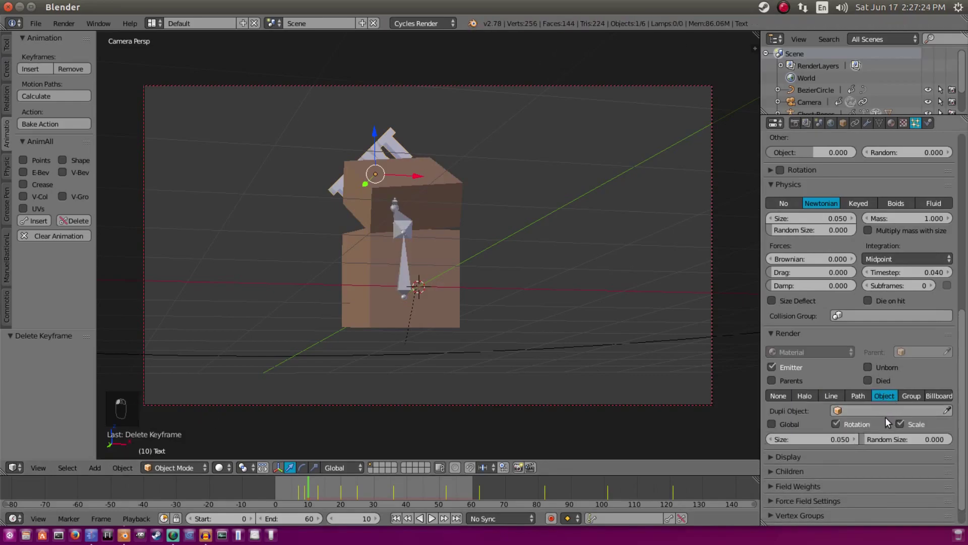
left_click(876, 411)
left_click(836, 333)
left_click_drag(876, 443, 952, 442)
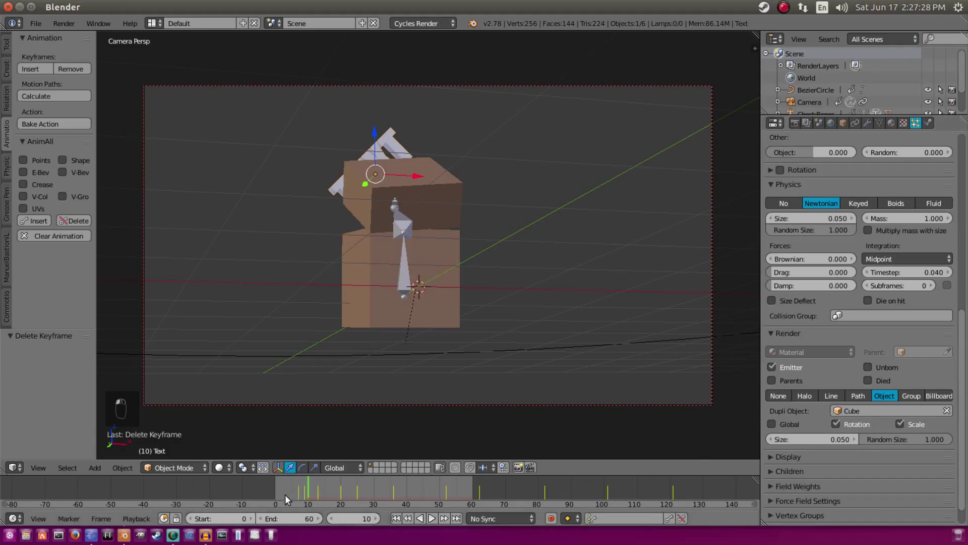
Play the particle burst up to frame 20 and reduce the particle size to 0.030.
key("alt+a")
key("alt+a")
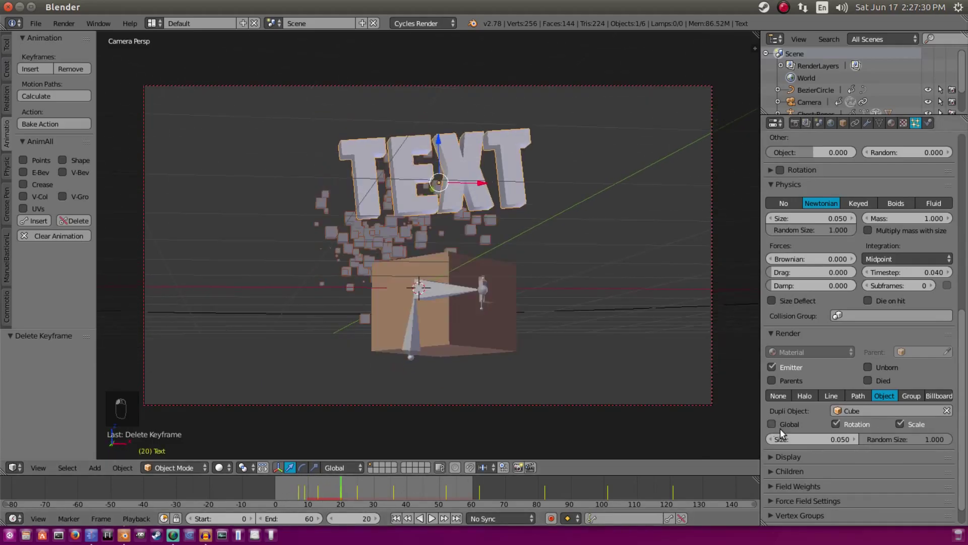
left_click_drag(787, 439, 751, 439)
left_click_drag(847, 439, 855, 438)
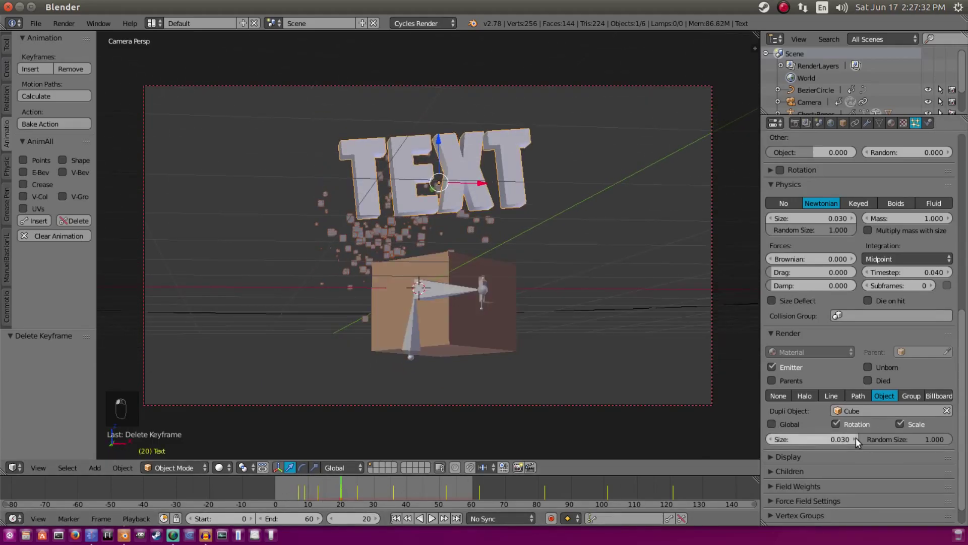
Set the particles' random velocity to 5 and play the animation from the start to check the spread.
scroll(889, 377, "up", 10)
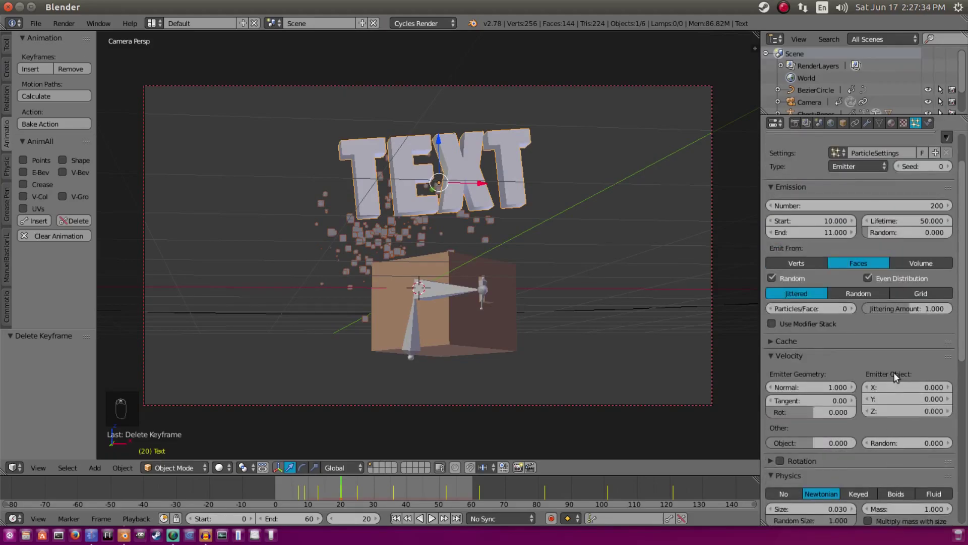
scroll(894, 372, "down", 8)
scroll(918, 317, "up", 3)
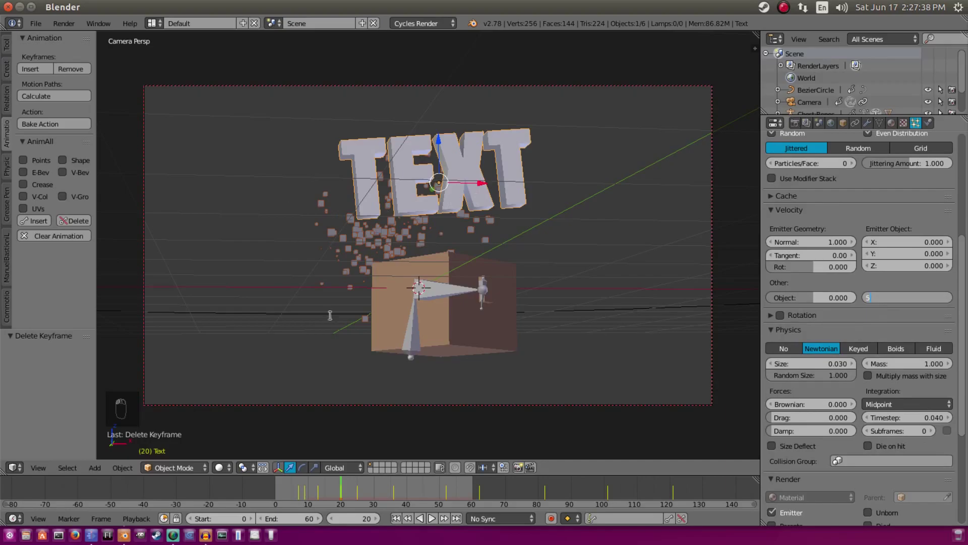
key("Return")
key("shift+Left")
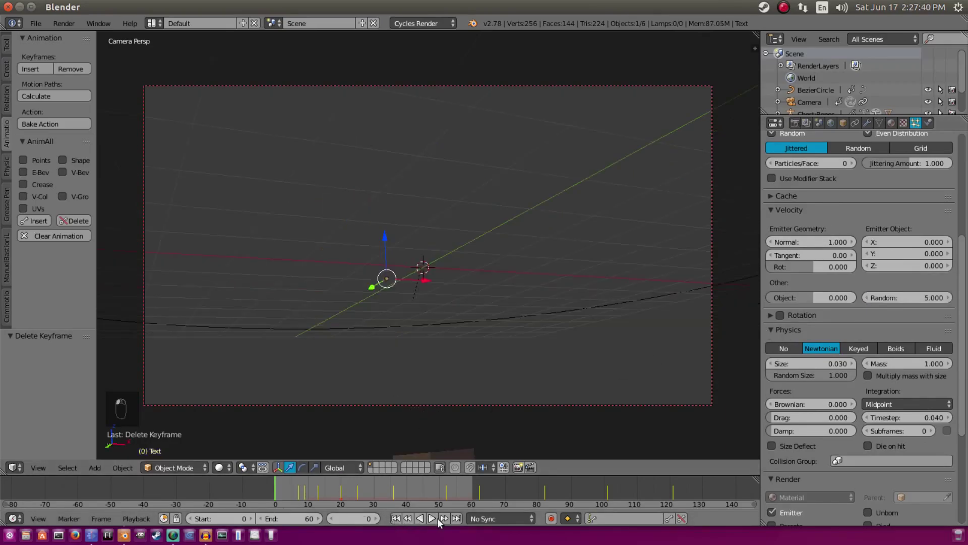
left_click(437, 518)
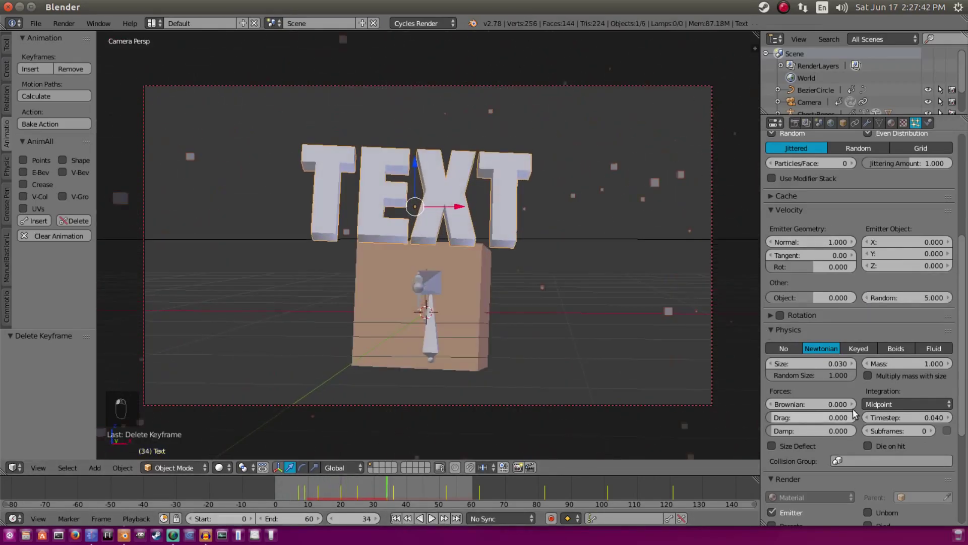
scroll(852, 373, "down", 1)
scroll(832, 343, "down", 6)
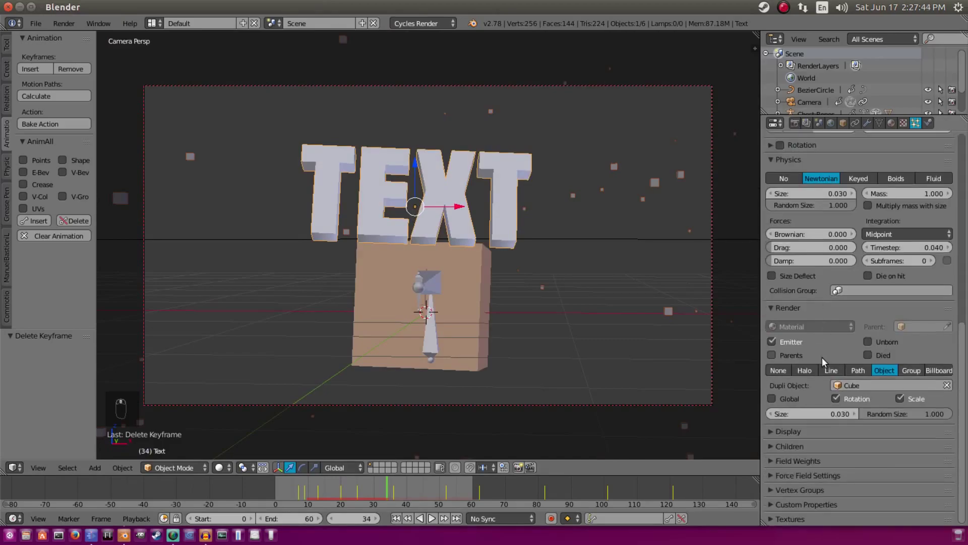
left_click(780, 438)
left_click(783, 443)
left_click(806, 461)
left_click(783, 461)
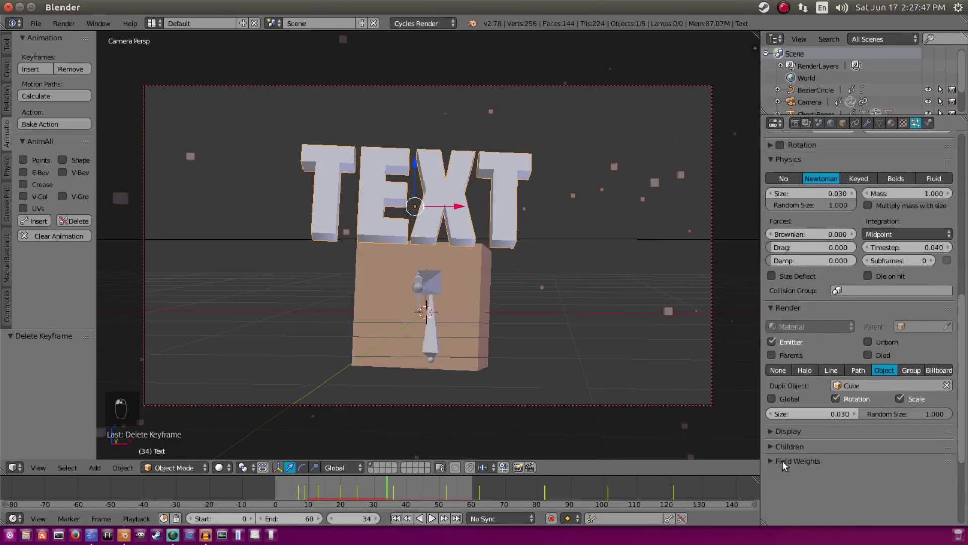
Try a particle damping of 0.01, playing the animation before and after the change.
left_click(432, 518)
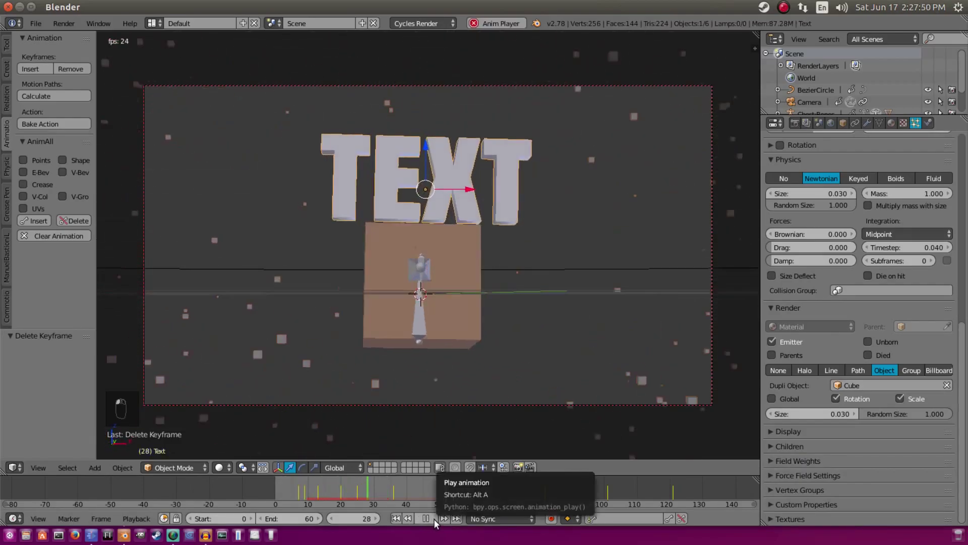
left_click(434, 518)
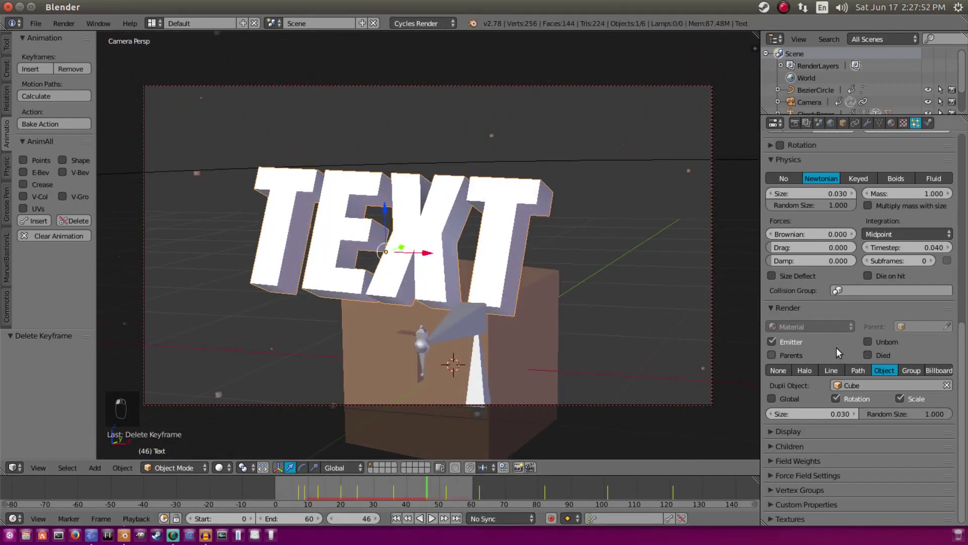
scroll(812, 319, "up", 3)
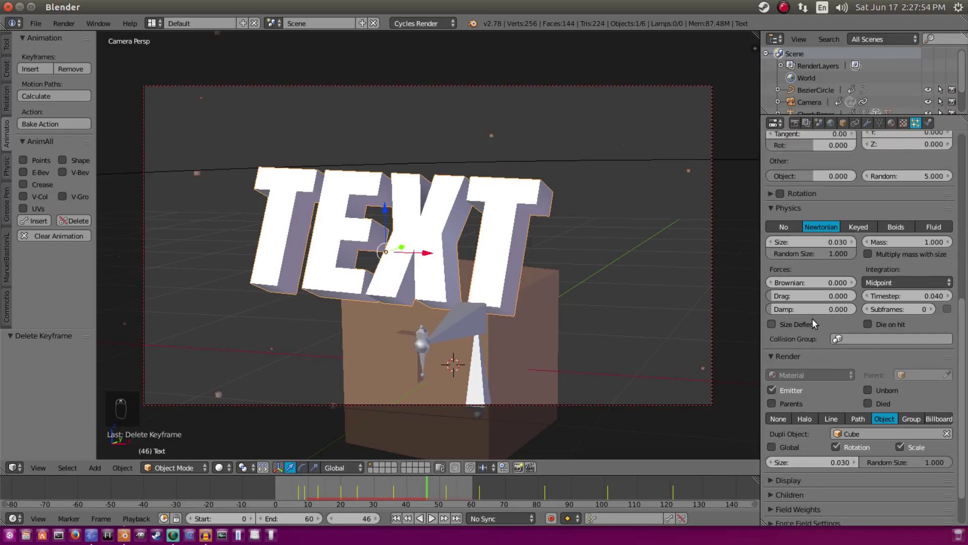
left_click(802, 333)
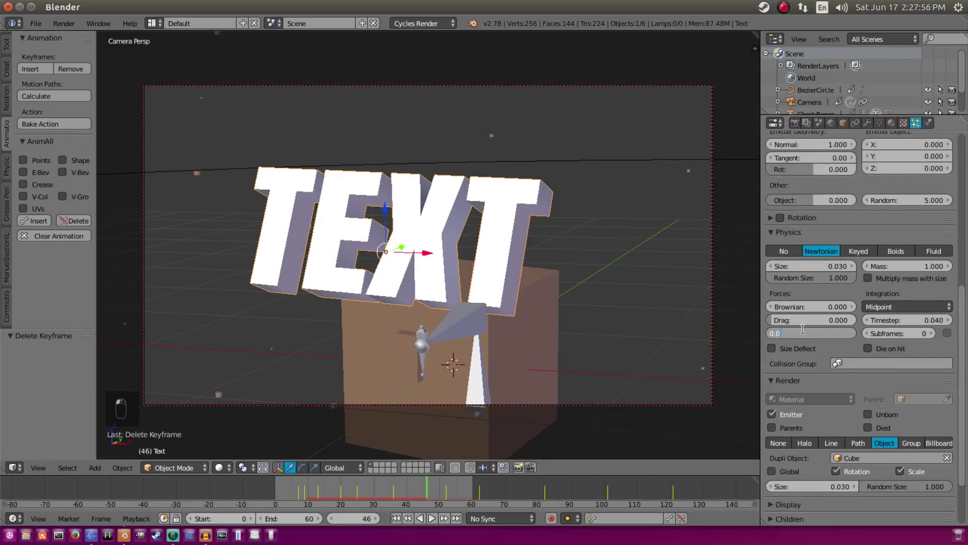
key("Return")
left_click(432, 519)
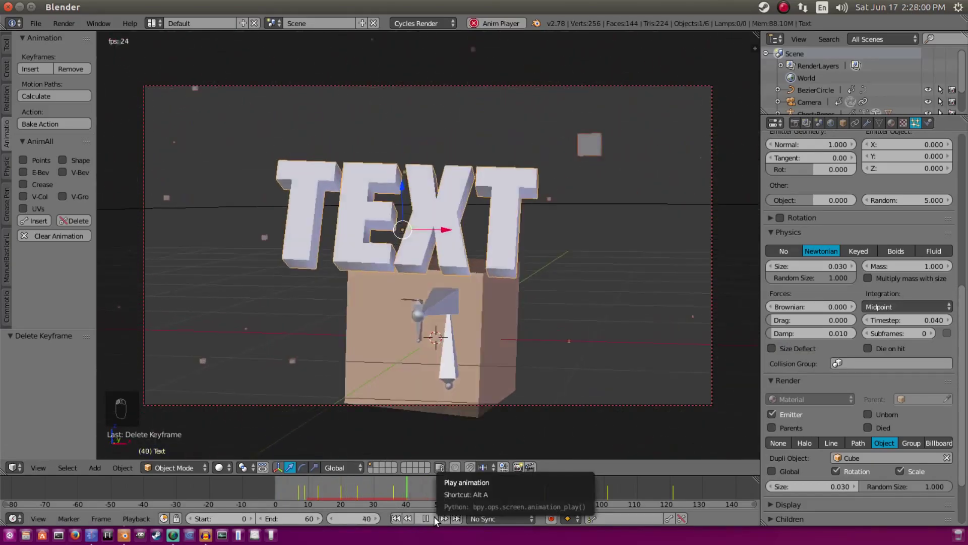
left_click(426, 518)
Set the particles' damping to 0.05 and return to the first frame.
left_click(825, 329)
type("0.05")
key("Return")
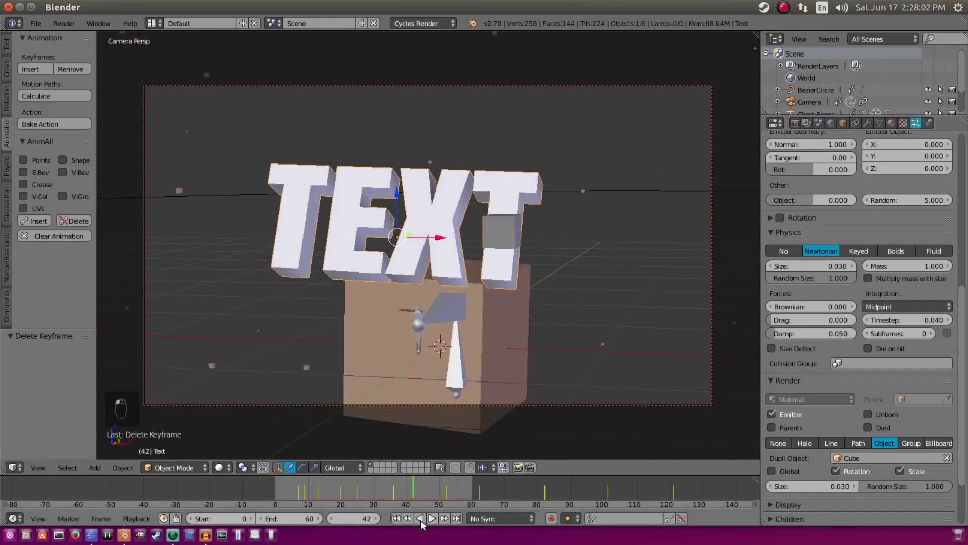
left_click(396, 519)
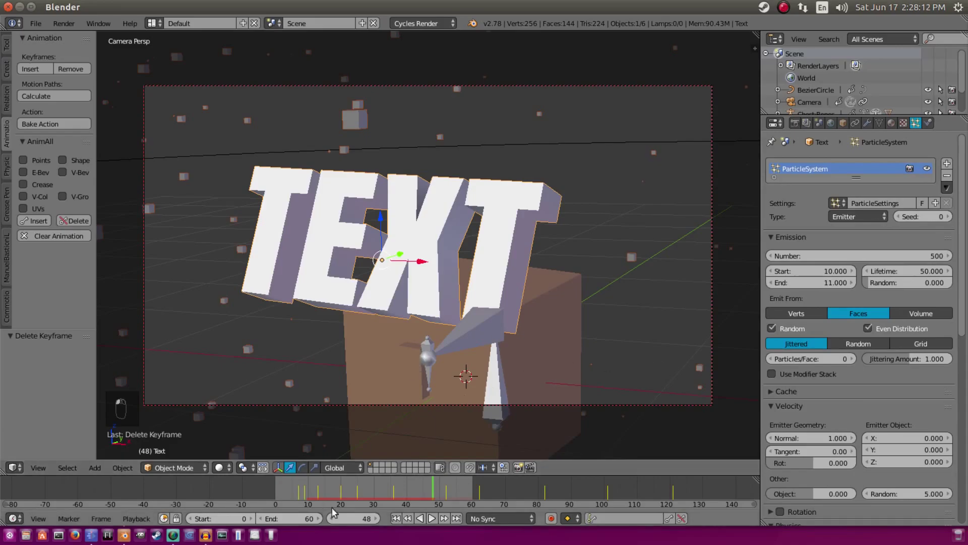
Set the number of emitted particles to 1000.
left_click(848, 254)
type("100")
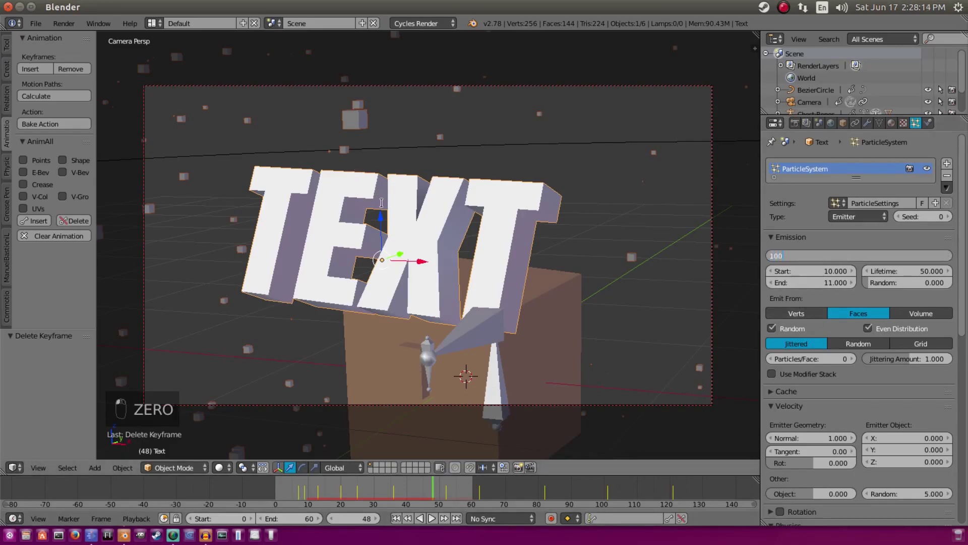
type("0")
key("Return")
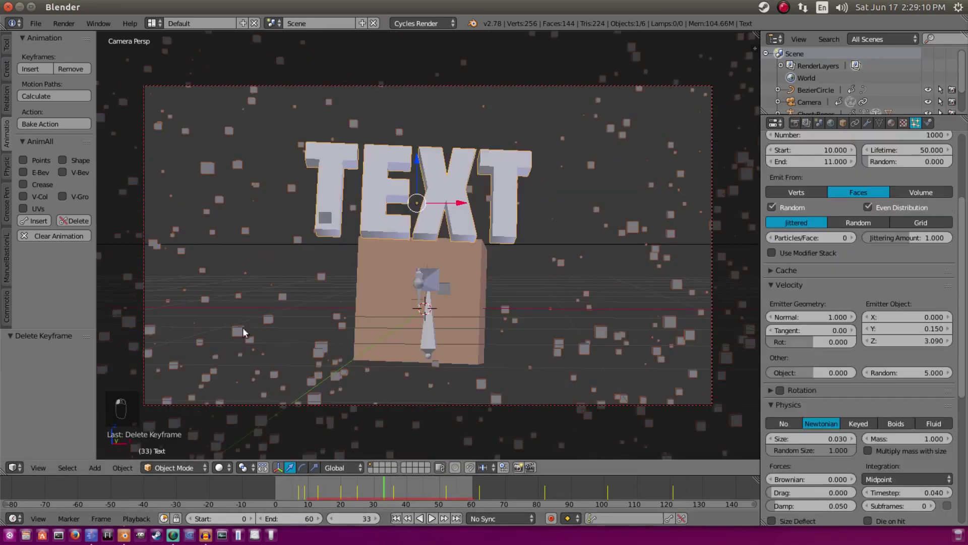
Go to frame 17 and set the text's particle system to render a group instead of a single object.
left_click_drag(295, 489, 330, 487)
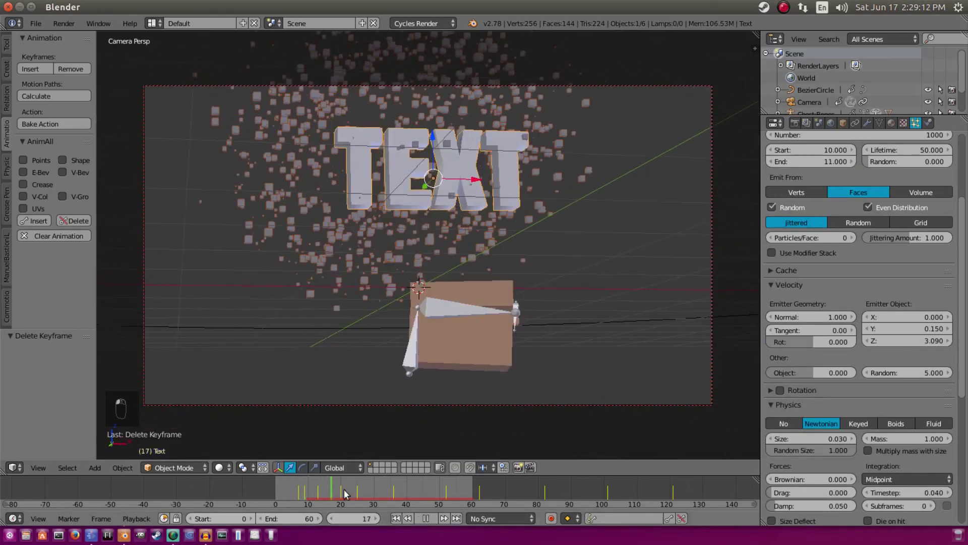
scroll(900, 474, "down", 5)
scroll(899, 473, "down", 5)
left_click(912, 398)
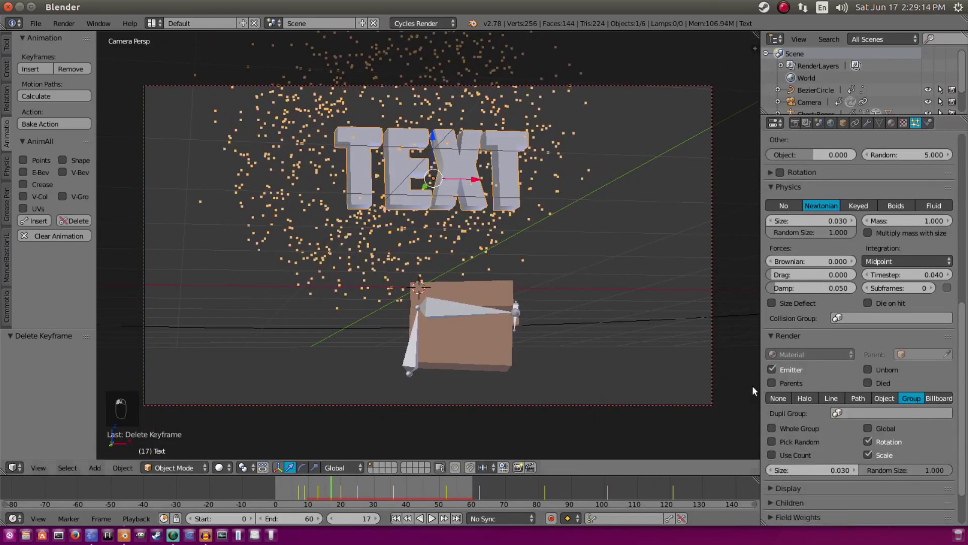
Select the source cube outside the camera view and give it a new diffuse material coloured cyan.
key("KP_0")
middle_click_drag(549, 225, 194, 244, "shift")
right_click(469, 188)
key("KP_Decimal")
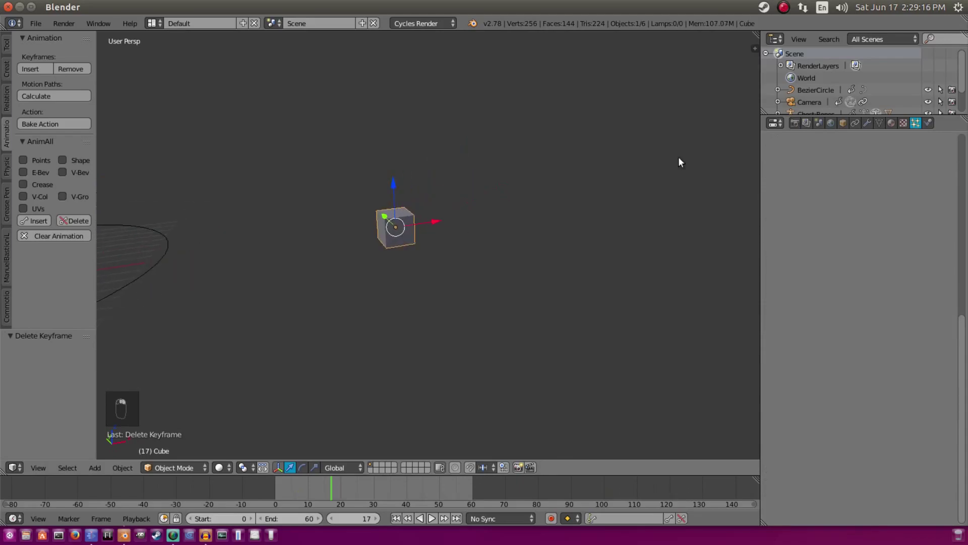
left_click(892, 123)
left_click(796, 201)
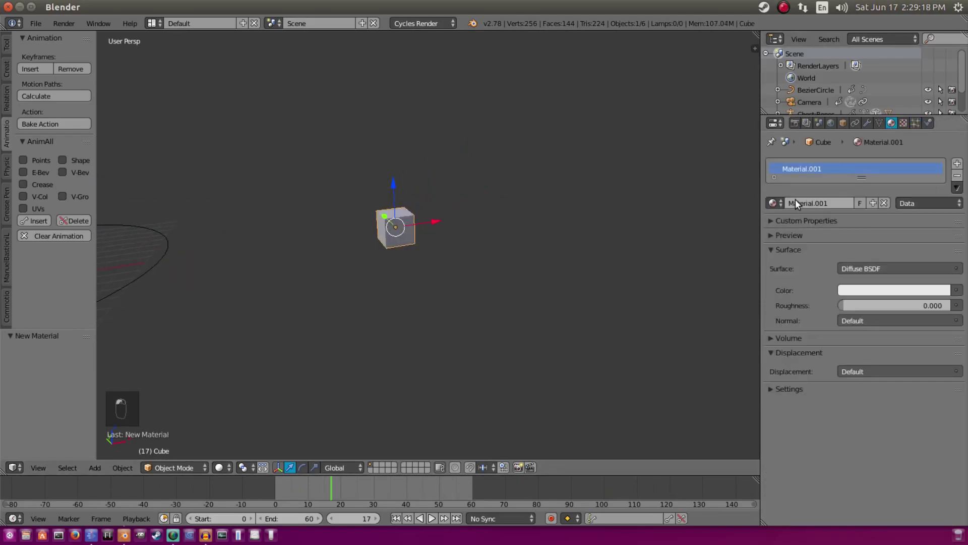
left_click(872, 291)
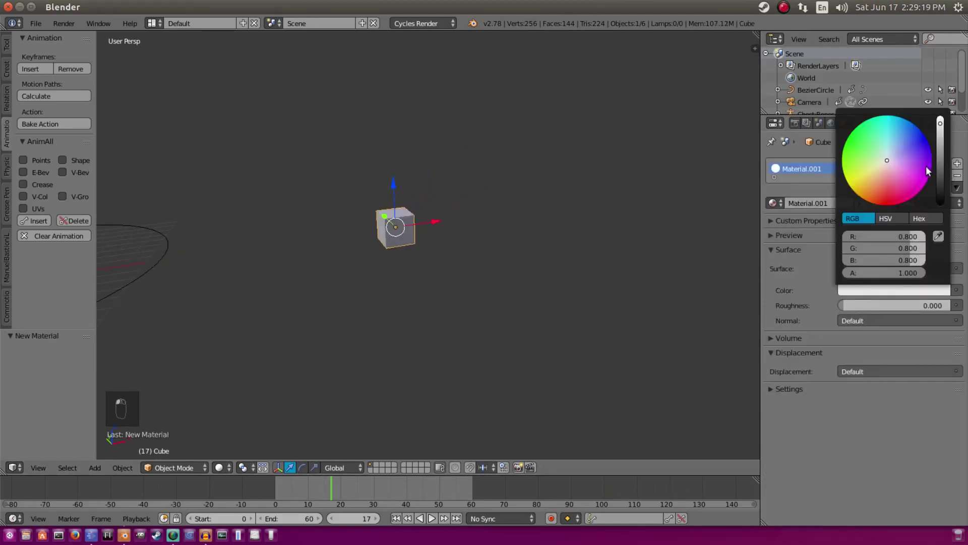
left_click(901, 119)
Duplicate the cyan cube and place the copy about 3.5 units away along the X axis.
key("shift+d")
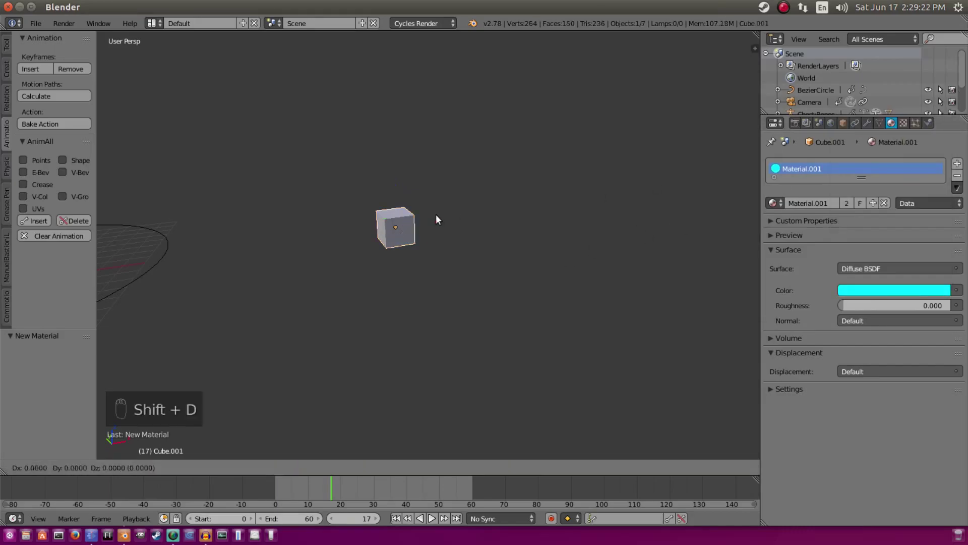
key("x")
left_click(479, 212)
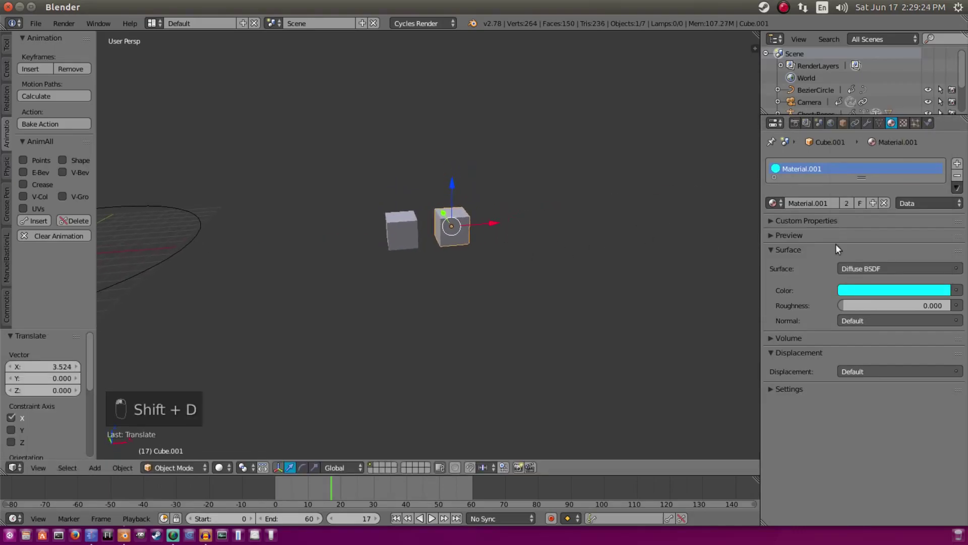
Make the duplicate cube's material a single-user copy and change its diffuse colour to green.
left_click(861, 290)
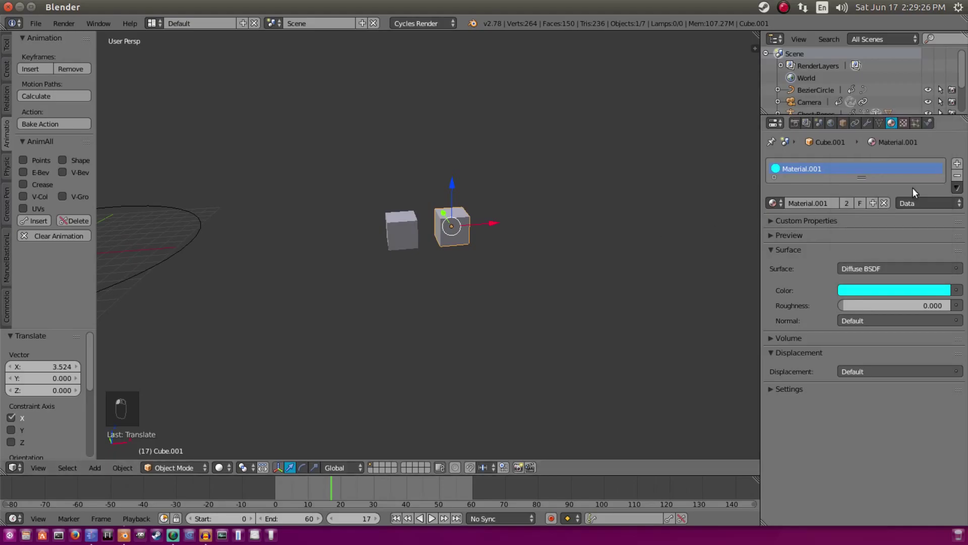
left_click(847, 204)
left_click(877, 290)
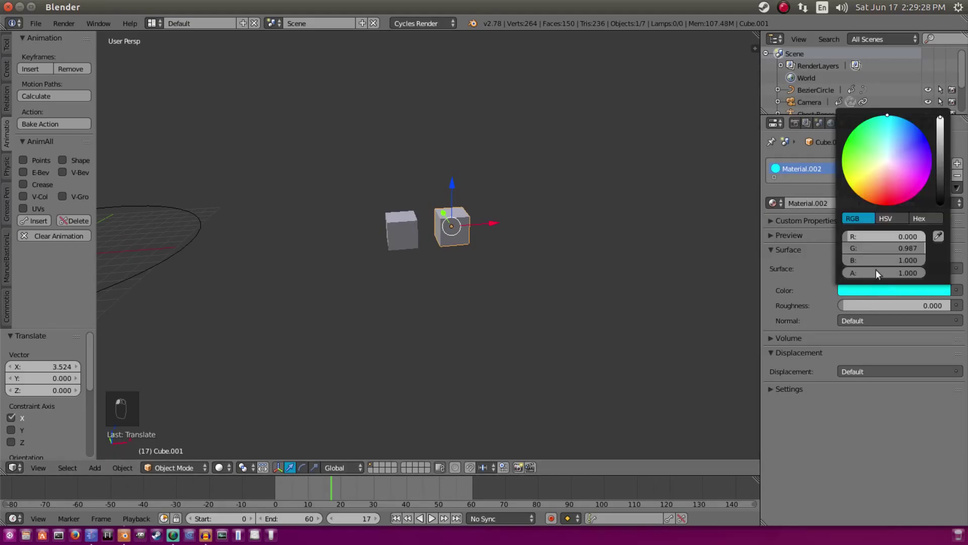
left_click(849, 139)
Duplicate the green cube and place the copy beside it along the X axis.
key("shift+d")
key("x")
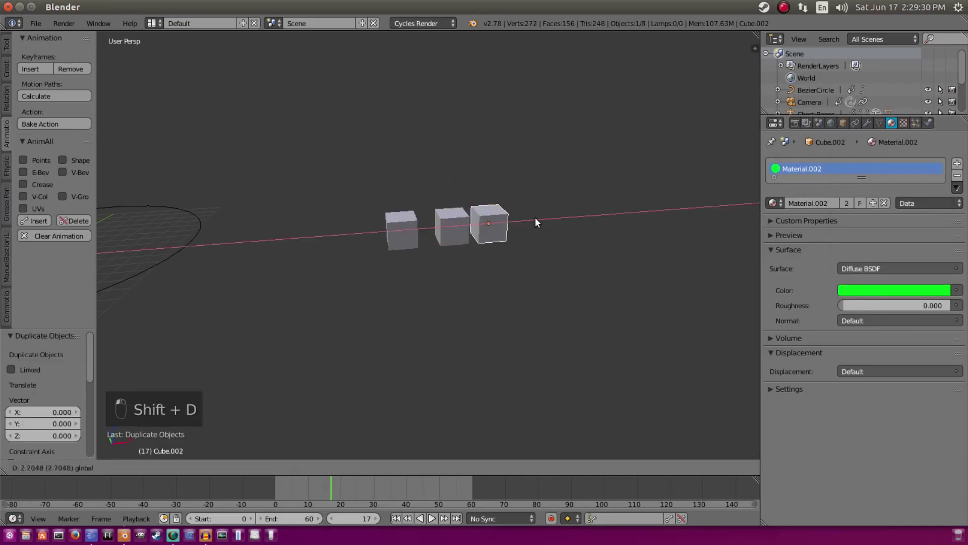
left_click(536, 217)
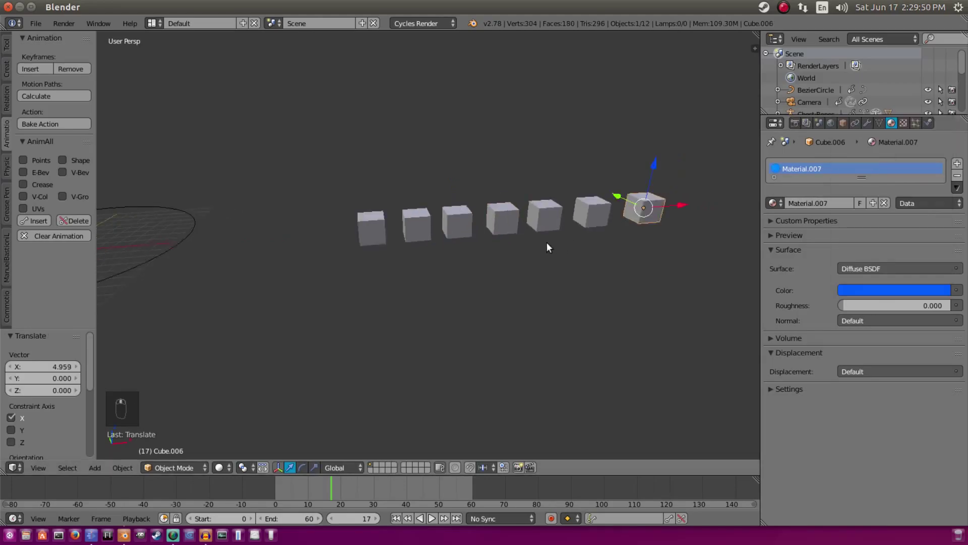
Select all seven coloured cubes in the row and put them into a new group.
key("b")
left_click_drag(289, 129, 682, 265)
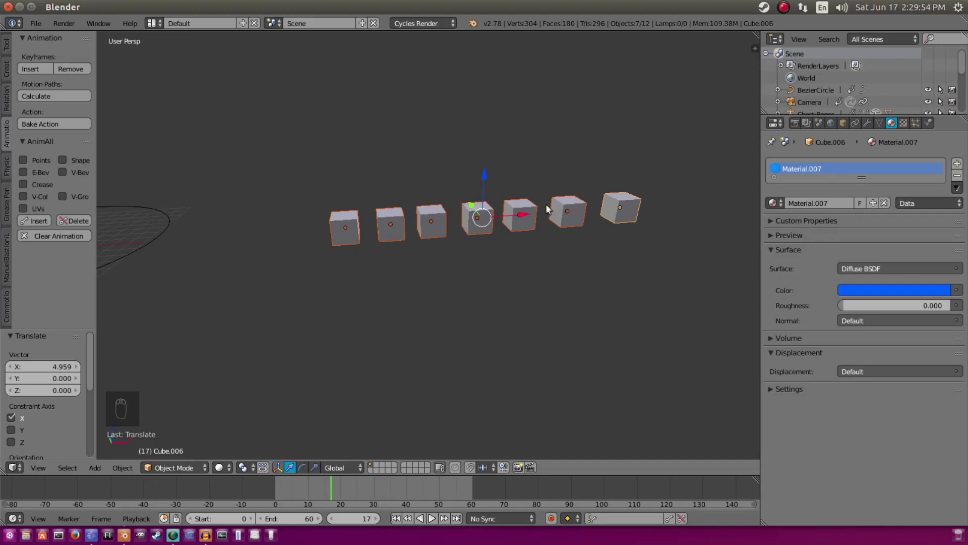
middle_click_drag(310, 141, 320, 140)
key("b")
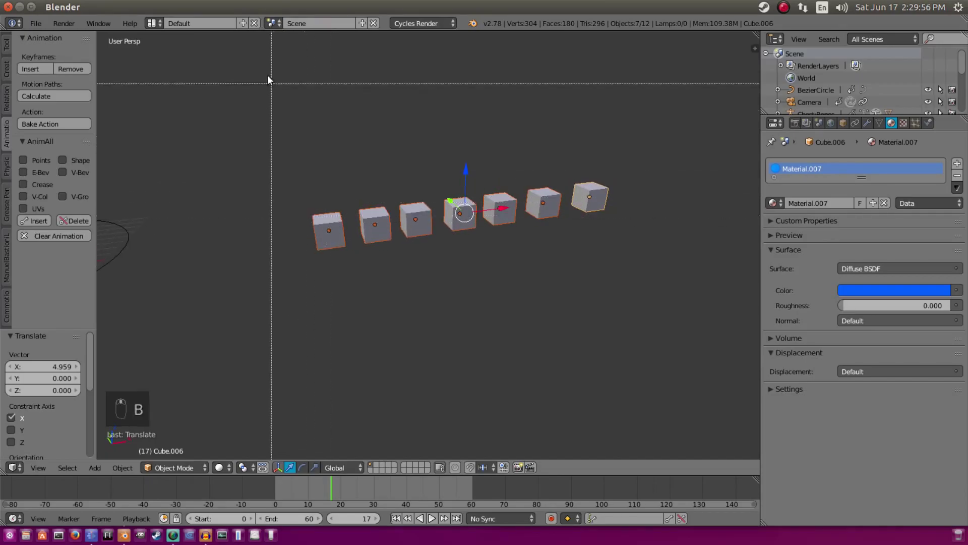
left_click_drag(269, 80, 638, 313)
left_click(6, 68)
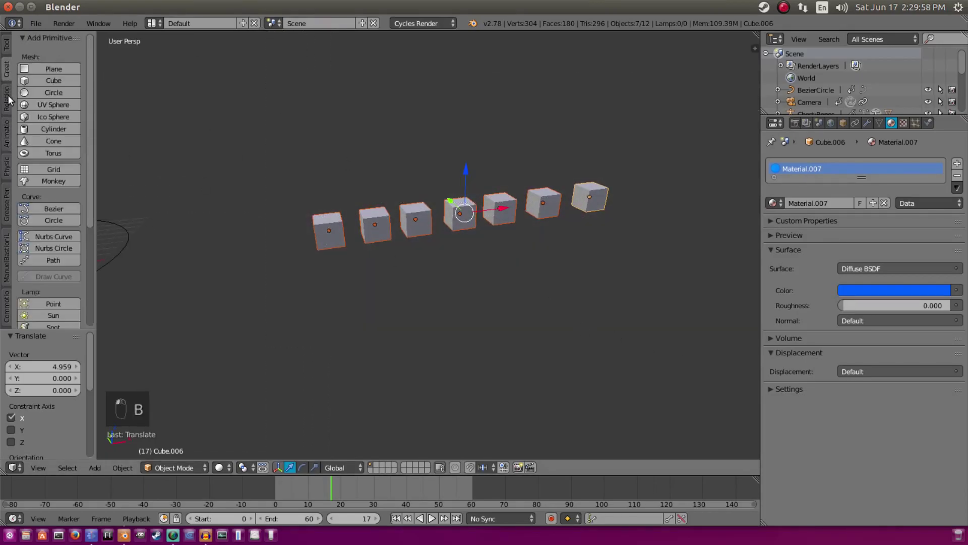
left_click(7, 99)
left_click(46, 71)
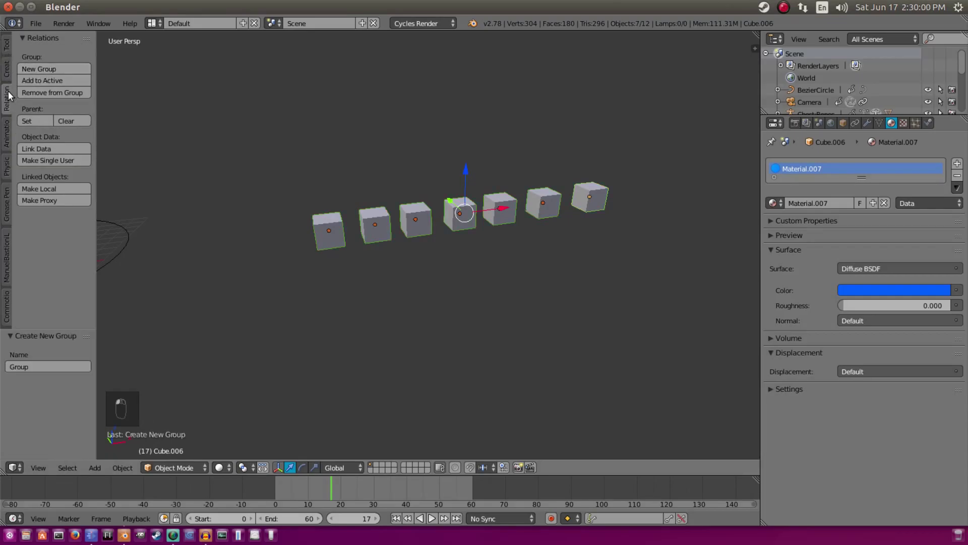
Assign the cube group named Group as the dupli group of the text's particle system.
middle_click_drag(261, 251, 664, 204)
right_click(339, 207)
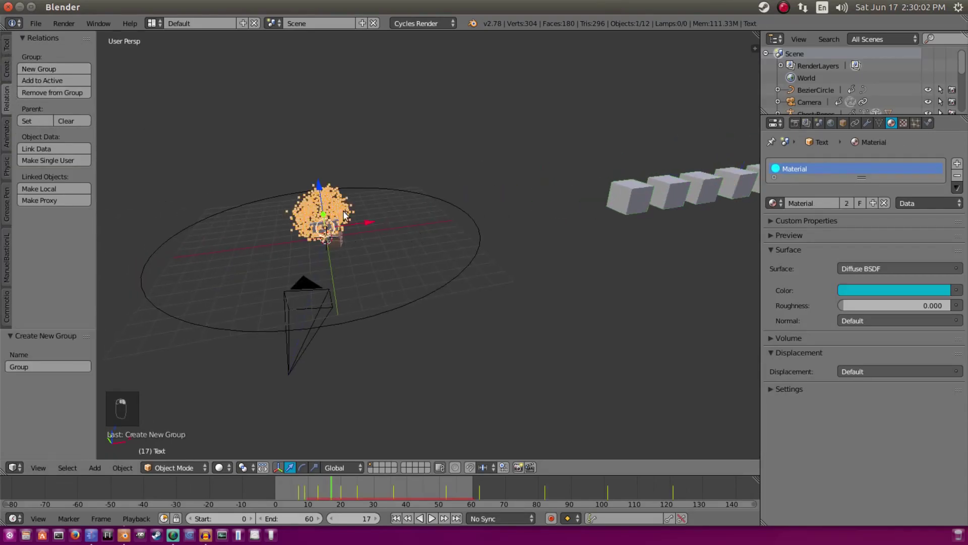
key("KP_0")
left_click(915, 123)
scroll(875, 401, "down", 10)
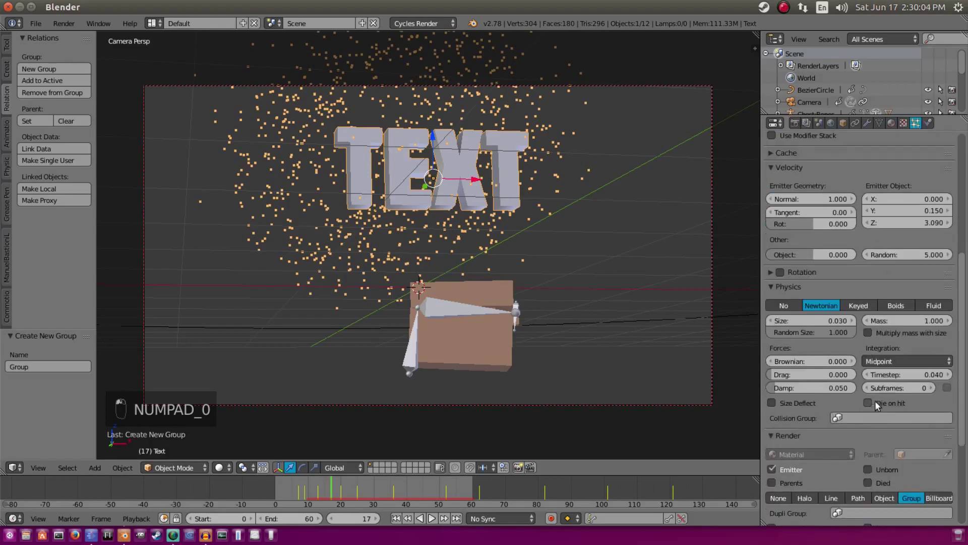
left_click(890, 356)
left_click(840, 375)
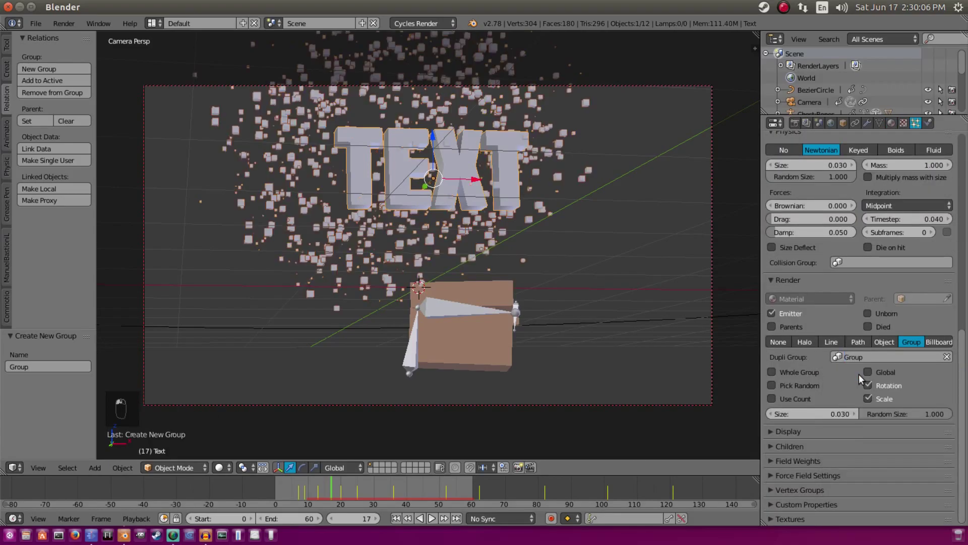
Play the animation from the first frame through the camera to check the grouped particles, stopping at frame 26.
scroll(477, 241, "up", 1)
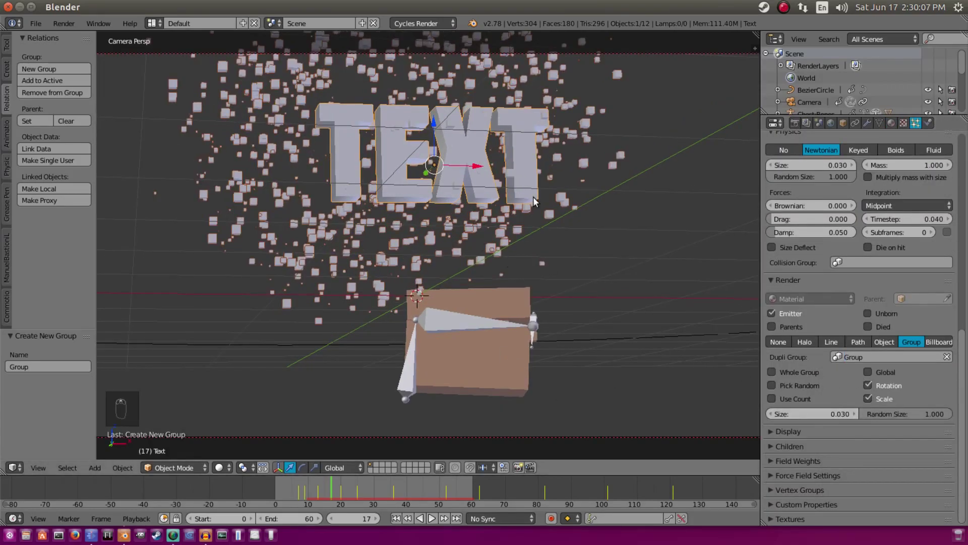
scroll(534, 196, "down", 2)
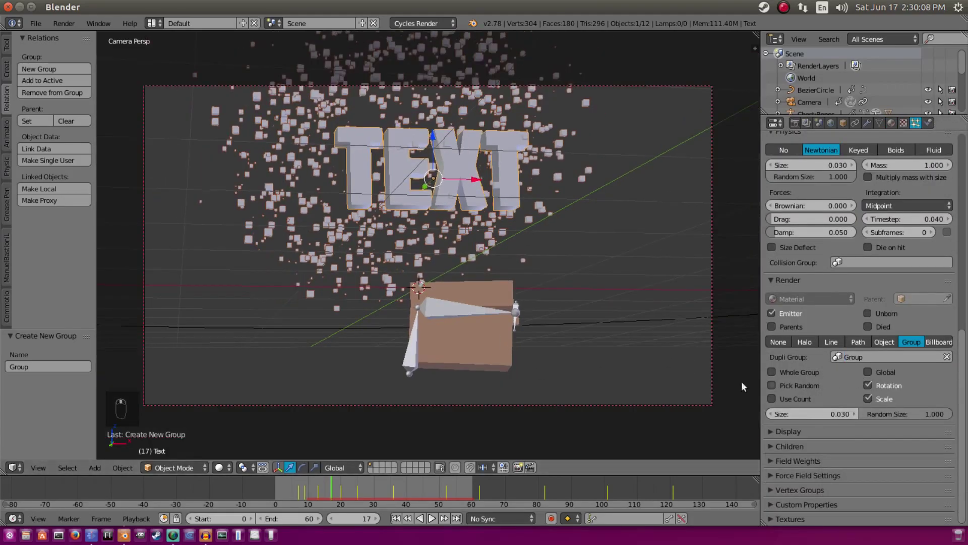
mouse_move(944, 416)
left_mouse_down()
mouse_move(898, 416)
mouse_move(949, 415)
left_mouse_up()
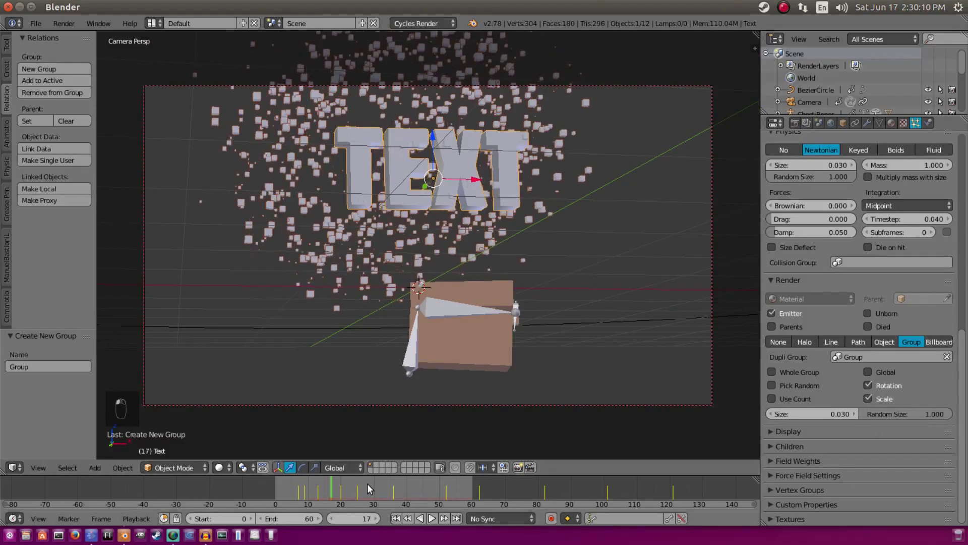
left_click(396, 518)
left_click(432, 518)
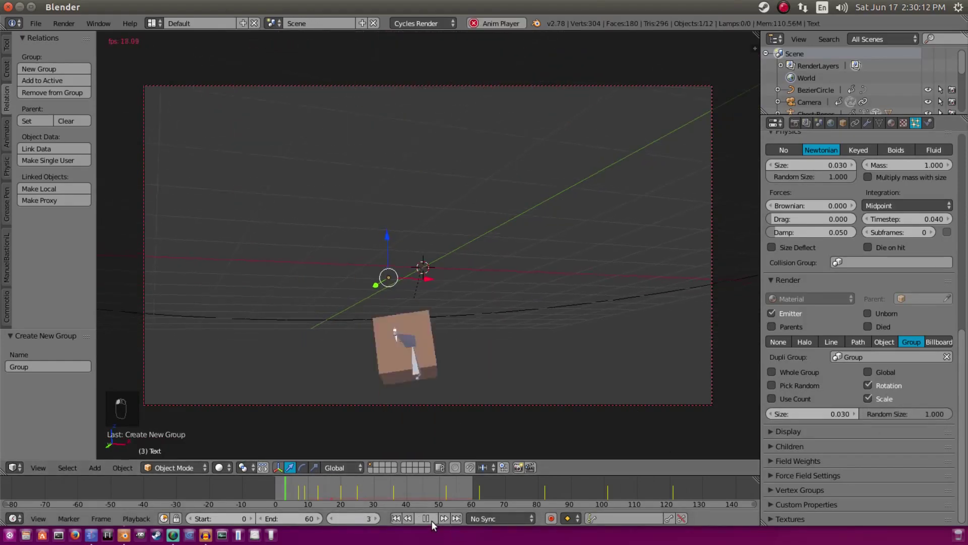
left_click(426, 518)
Preview the coloured particles in rendered viewport shading, and return to solid shading.
left_click(222, 468)
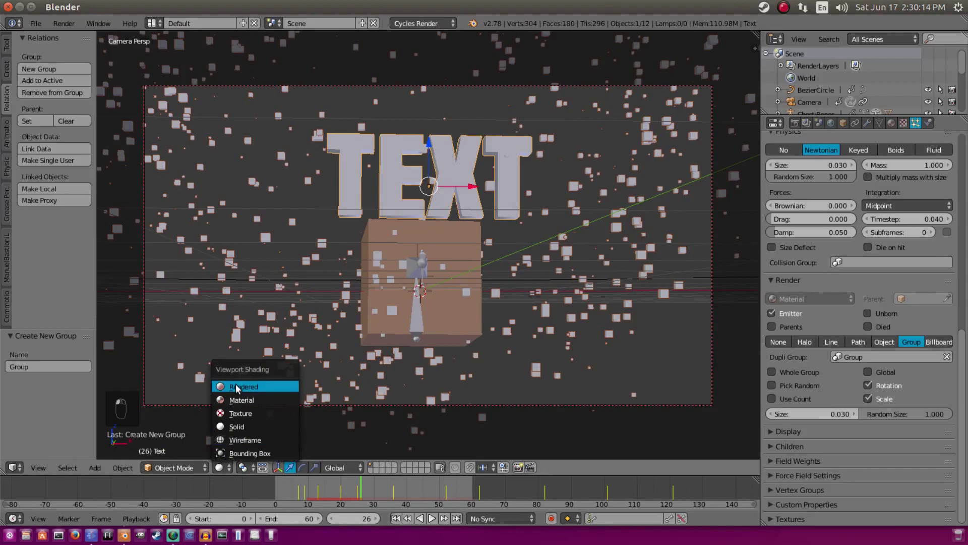
left_click(242, 386)
left_click(220, 468)
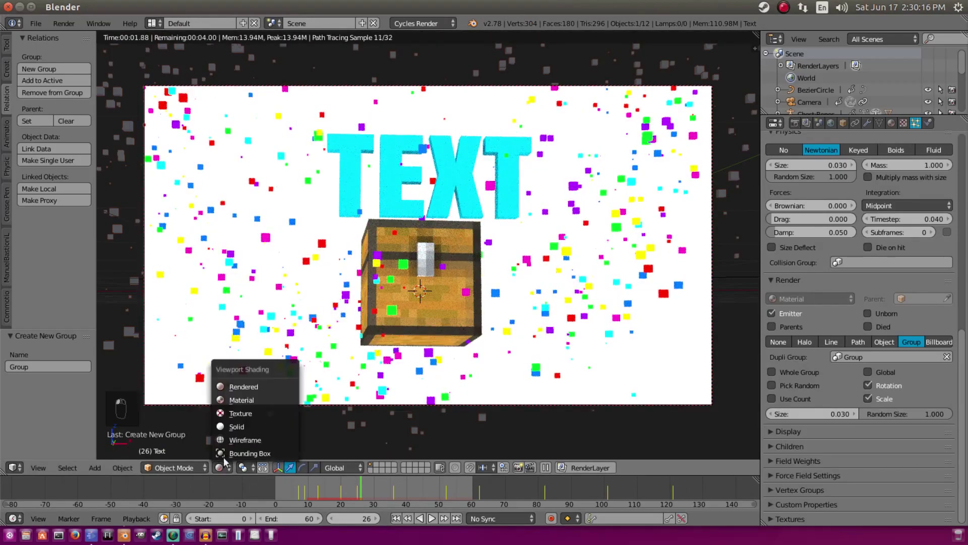
left_click(235, 427)
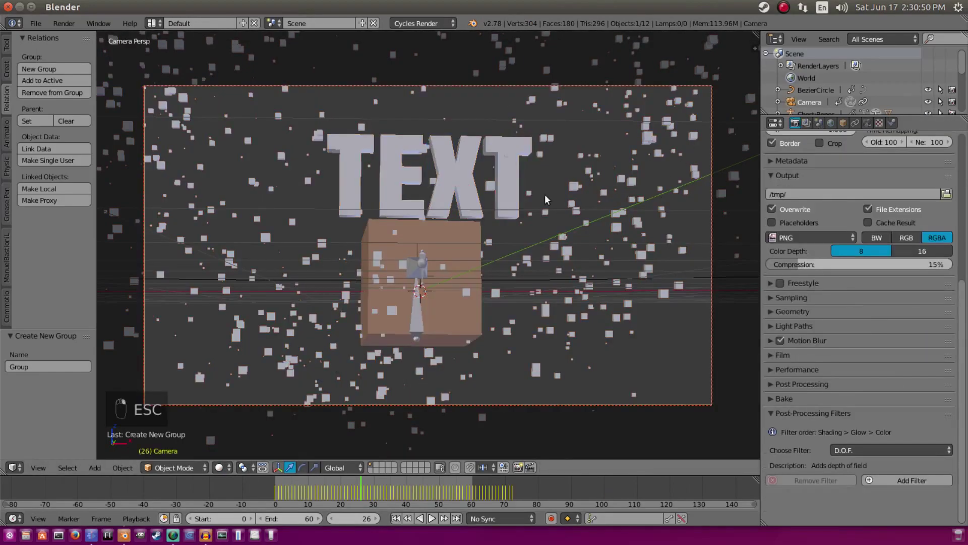
Set the camera's depth of field focus to the Text object.
mouse_move(544, 195)
middle_mouse_down()
mouse_move(443, 222)
mouse_move(485, 227)
middle_mouse_up()
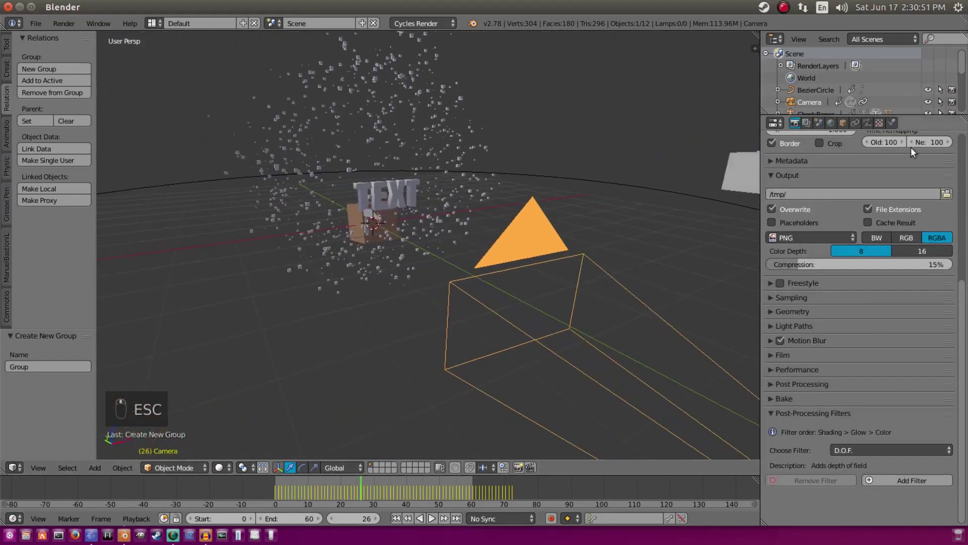
left_click(893, 122)
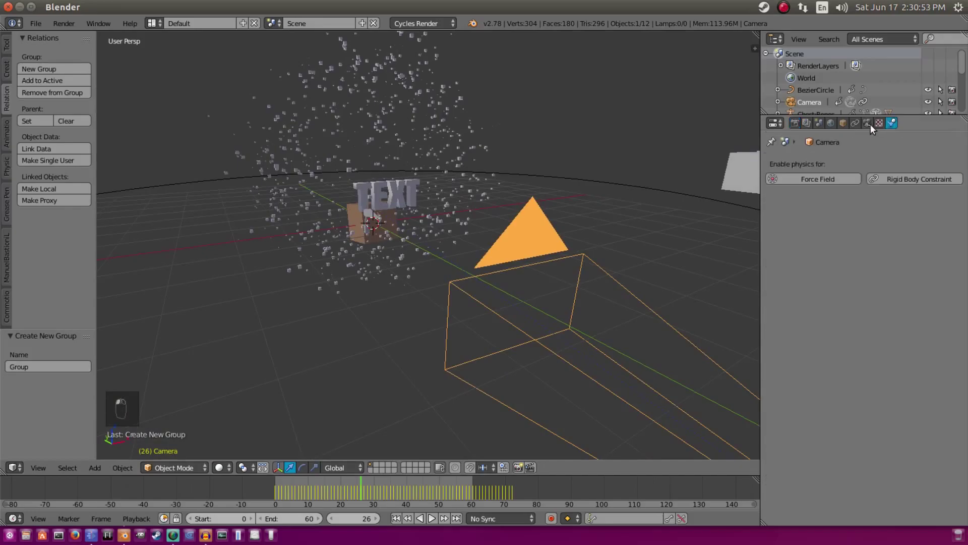
left_click(869, 123)
scroll(870, 297, "down", 1)
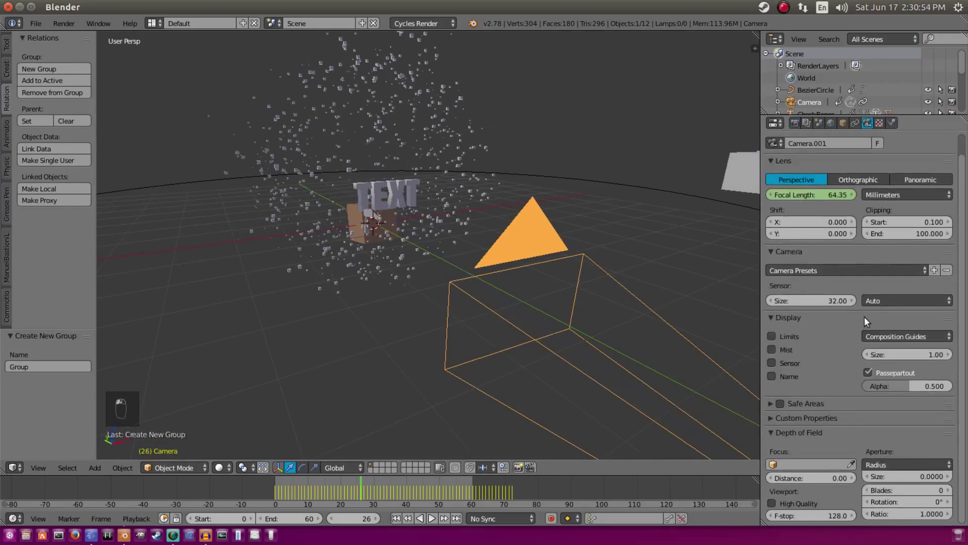
left_click(788, 464)
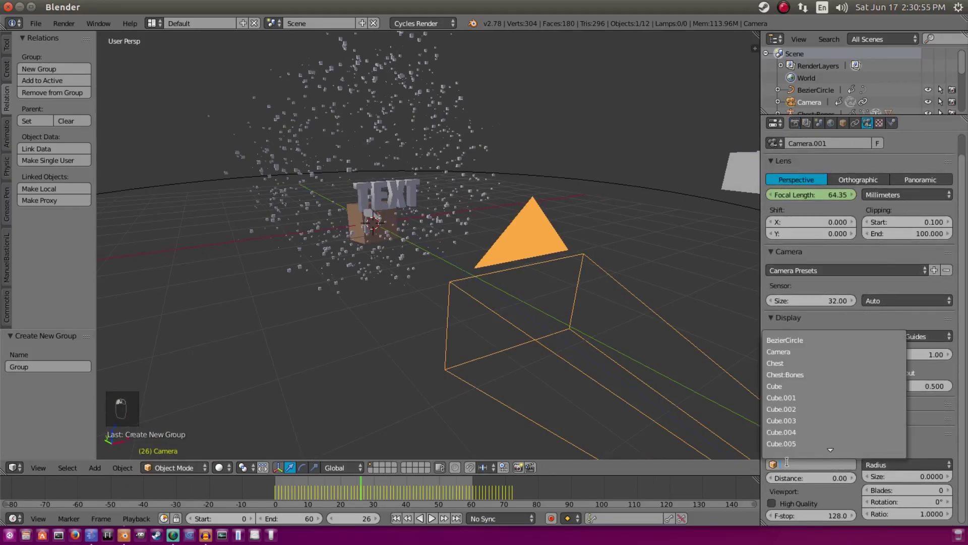
left_click(807, 444)
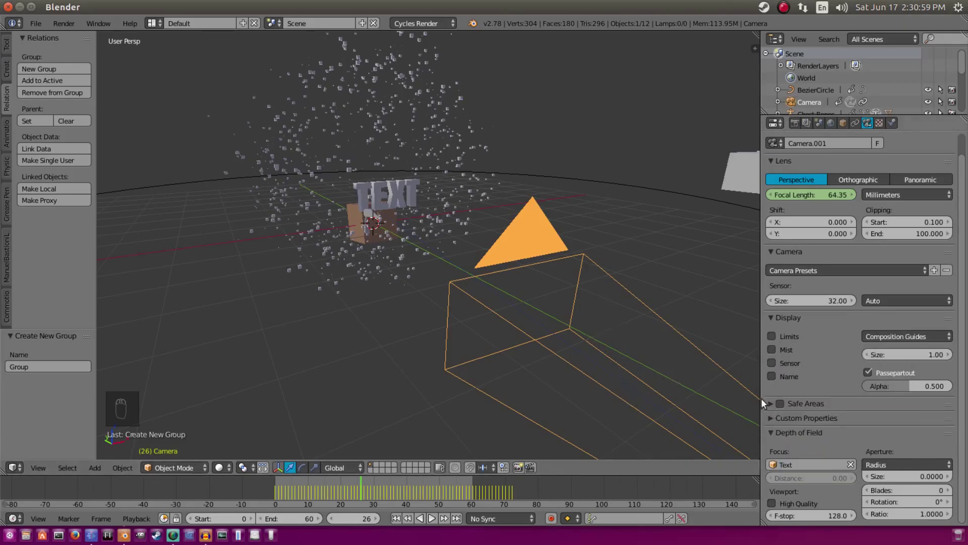
Set the camera's aperture size to 0.2 and preview the camera view in rendered shading.
left_click(889, 476)
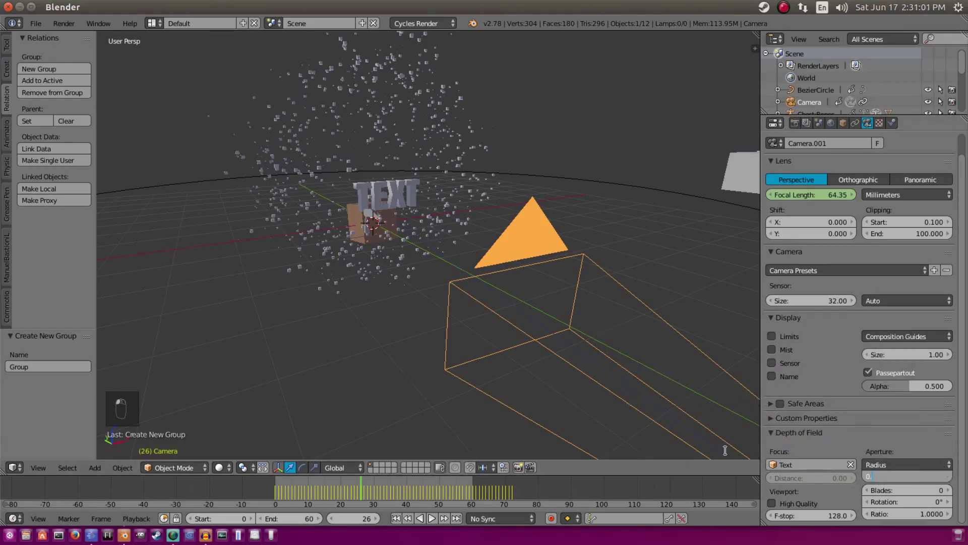
type("0.2")
key("Return")
key("KP_0")
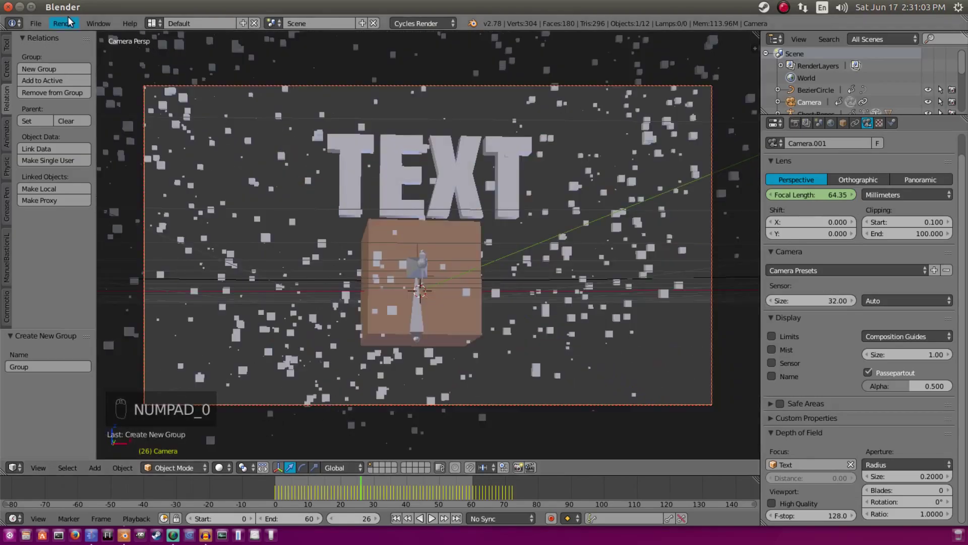
left_click(219, 467)
left_click(237, 386)
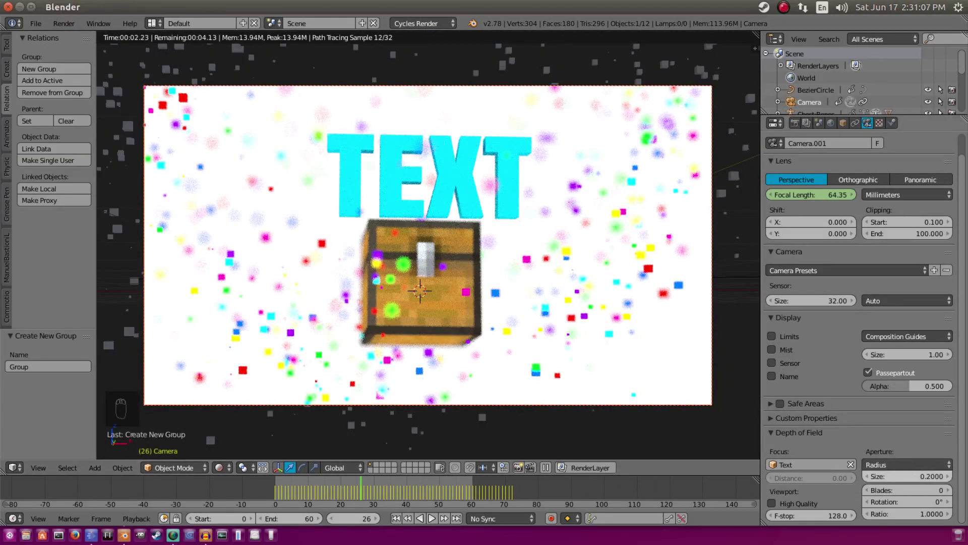
Reduce the camera's aperture size to 0.1.
left_click(911, 476)
type("0.1")
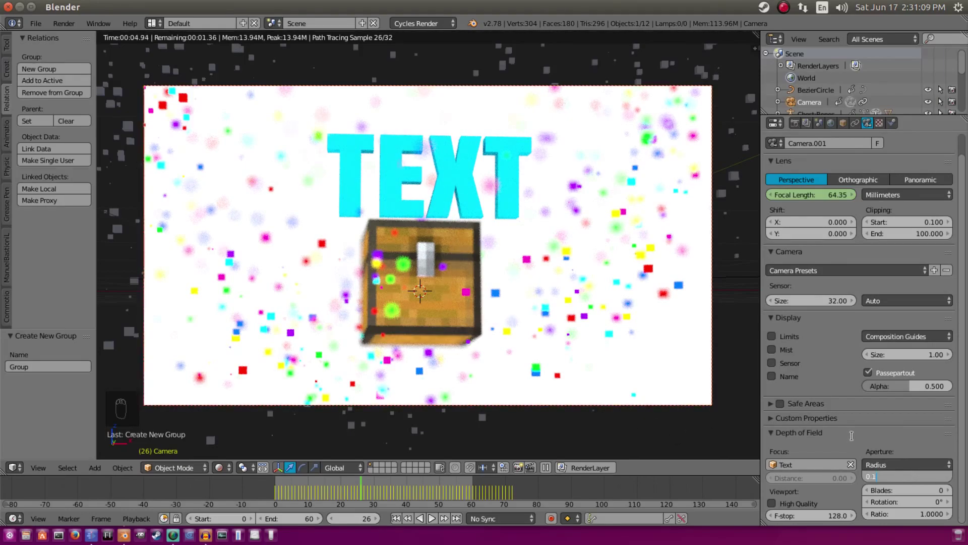
key("Return")
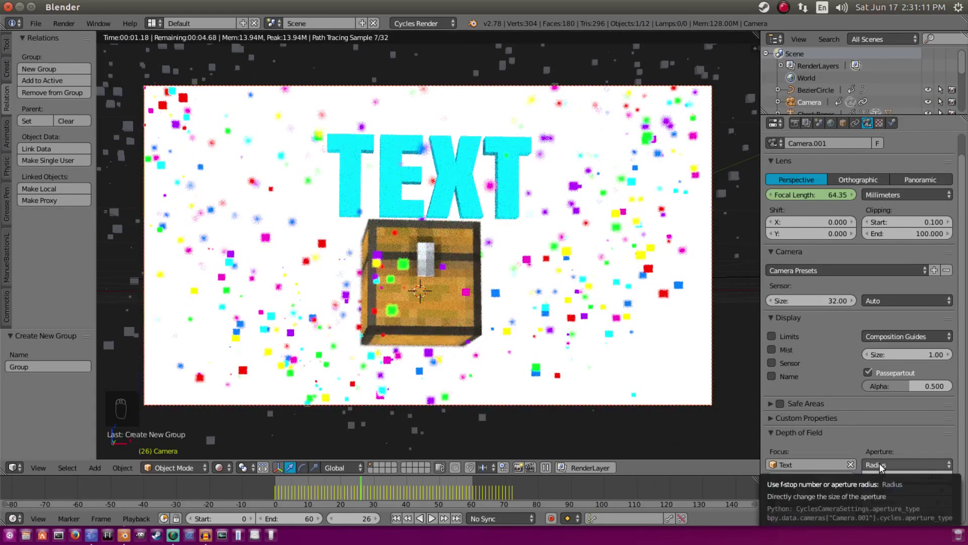
Try aperture sizes of 0.3 and 0 for the camera's depth of field in the rendered preview.
left_click(902, 476)
type("0.3")
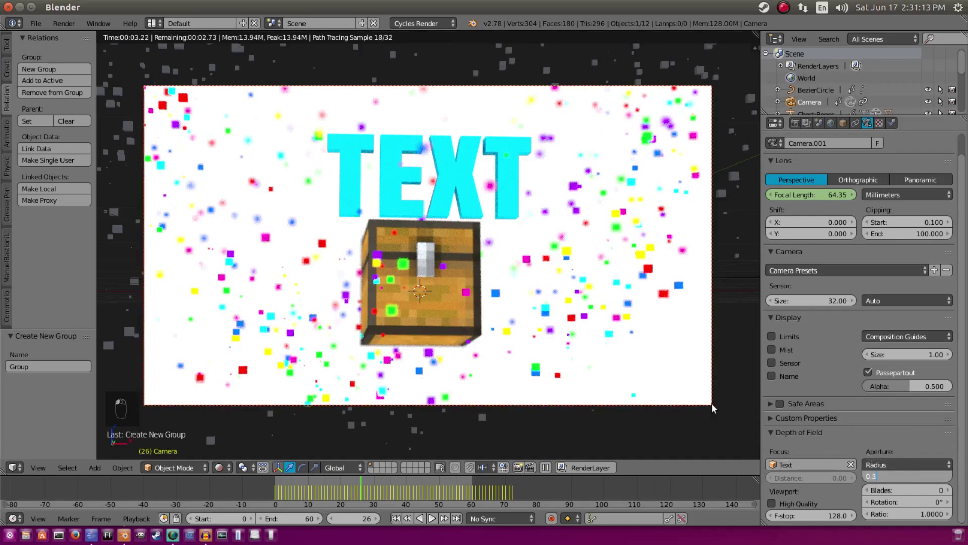
key("Return")
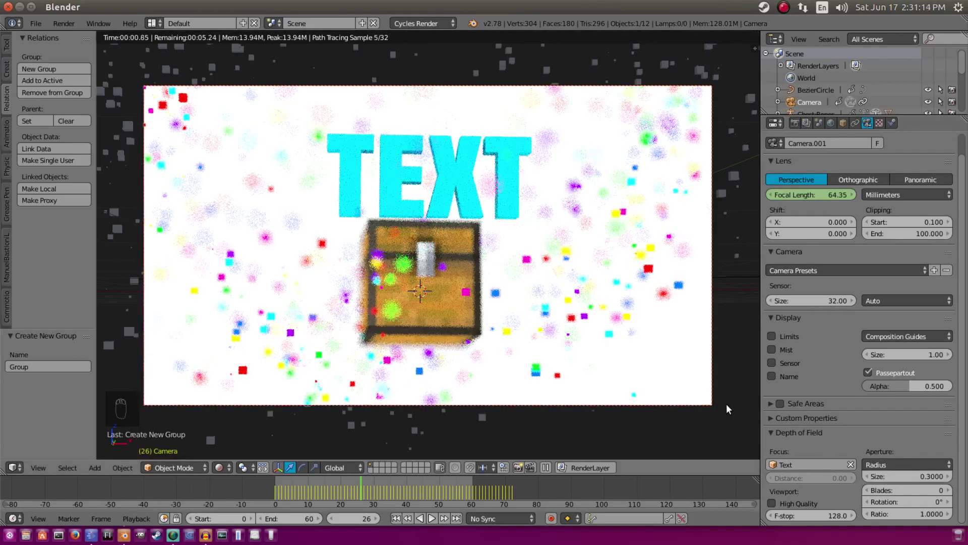
left_click(908, 477)
type("0.")
key("Return")
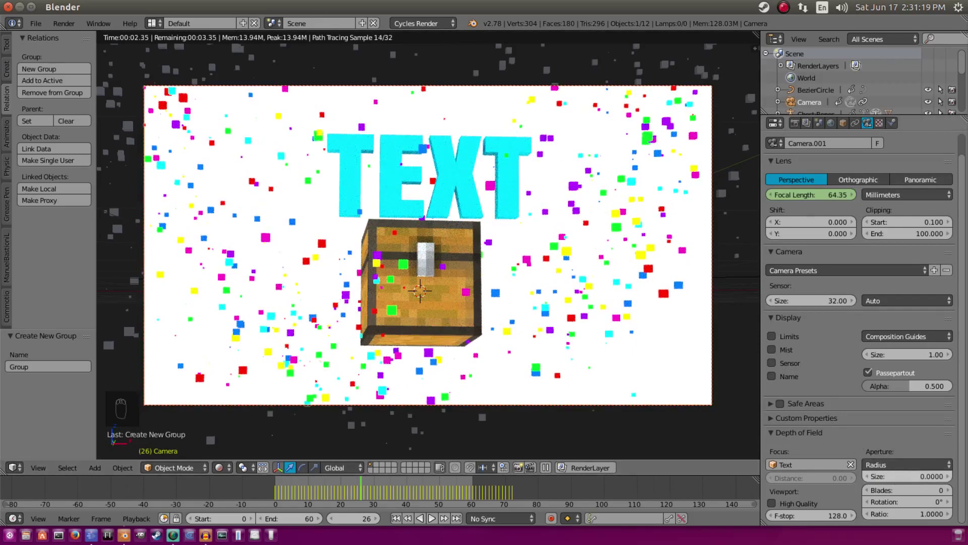
Set the camera's aperture size to 0.2 and bring up the render settings for output, motion blur and post-processing.
left_click(891, 474)
key("Return")
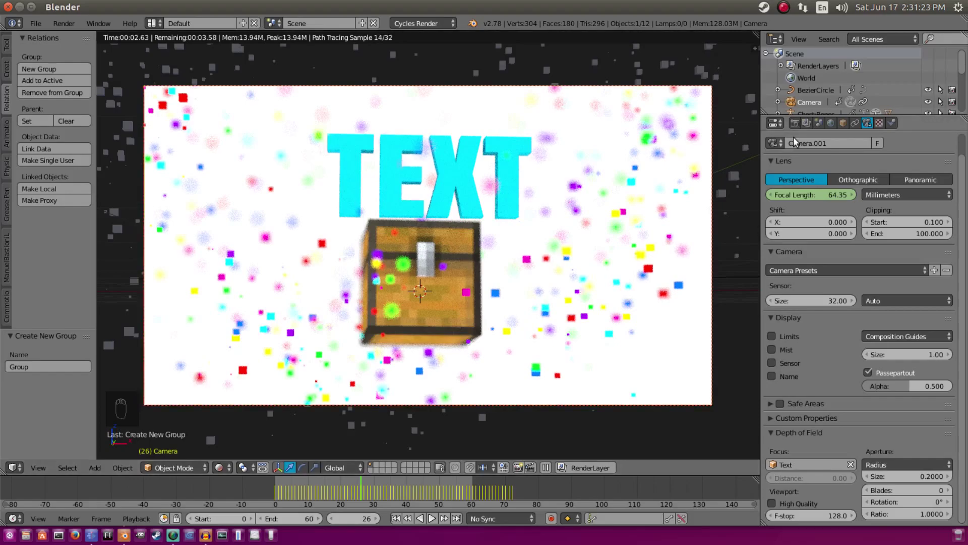
left_click(795, 123)
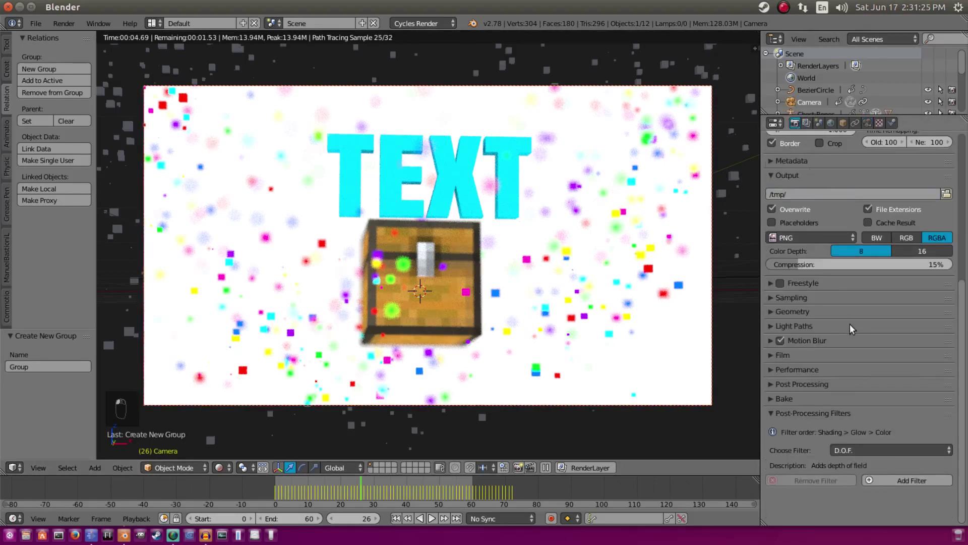
scroll(852, 324, "down", 4)
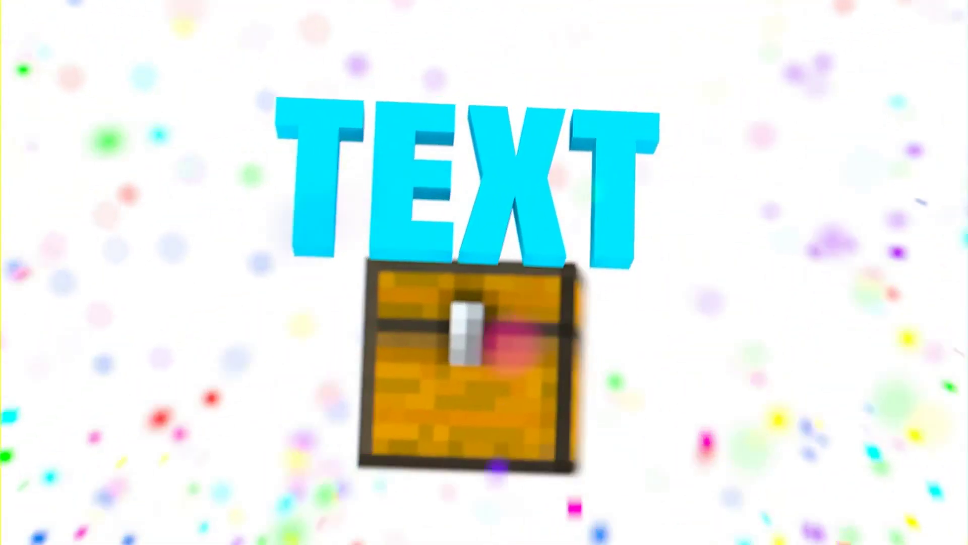